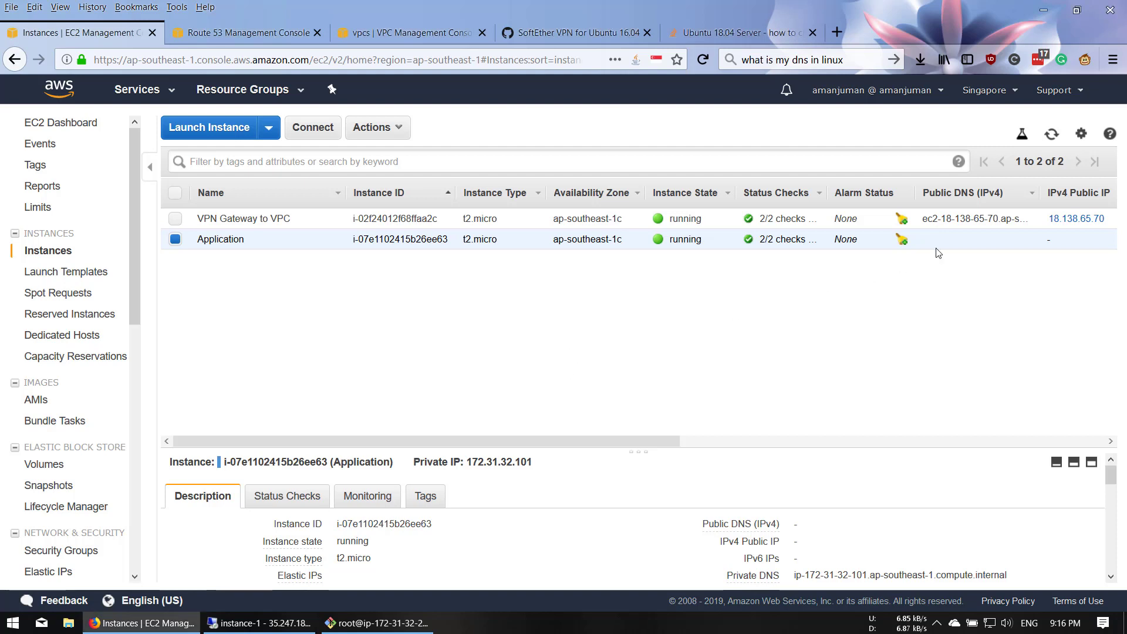
- Compare the Application instance's private IP and VPC ID with the SGP VPC's ID and IPv4 CIDR
click(1051, 133)
drag(432, 443, 397, 451)
drag(534, 463, 470, 464)
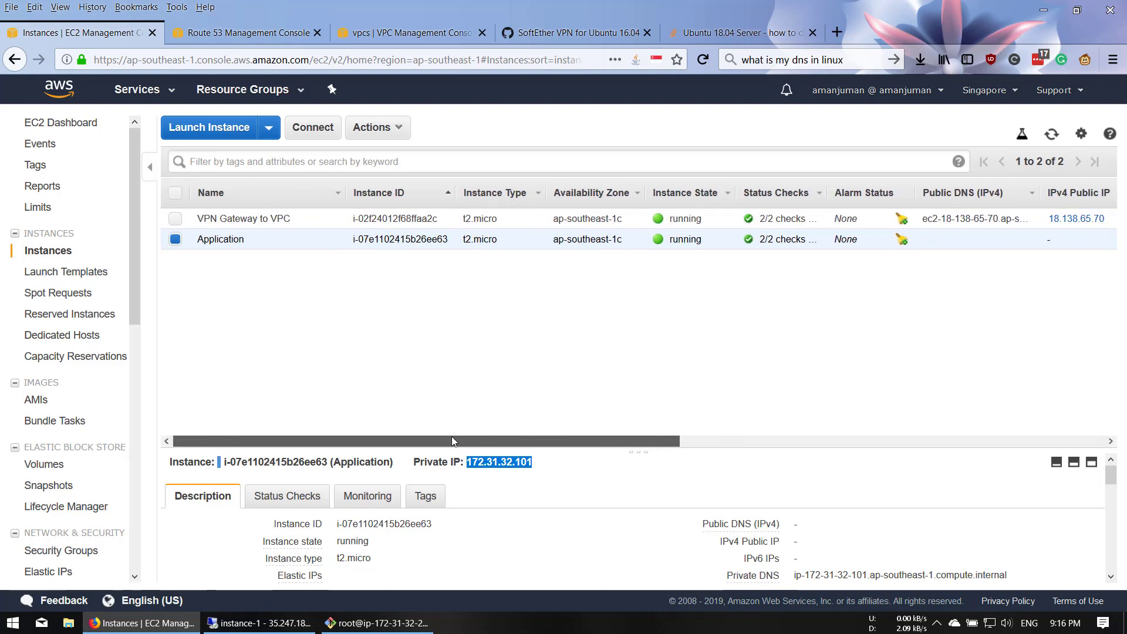
click(392, 34)
click(393, 229)
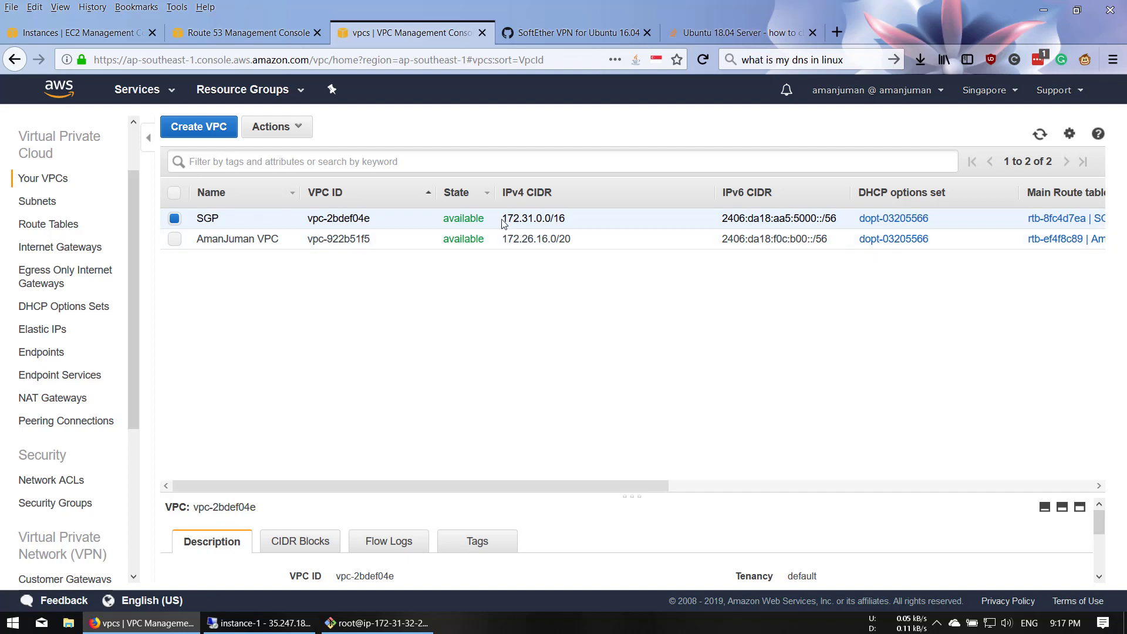
drag(500, 219, 590, 226)
click(65, 35)
scroll(448, 513, down, 2)
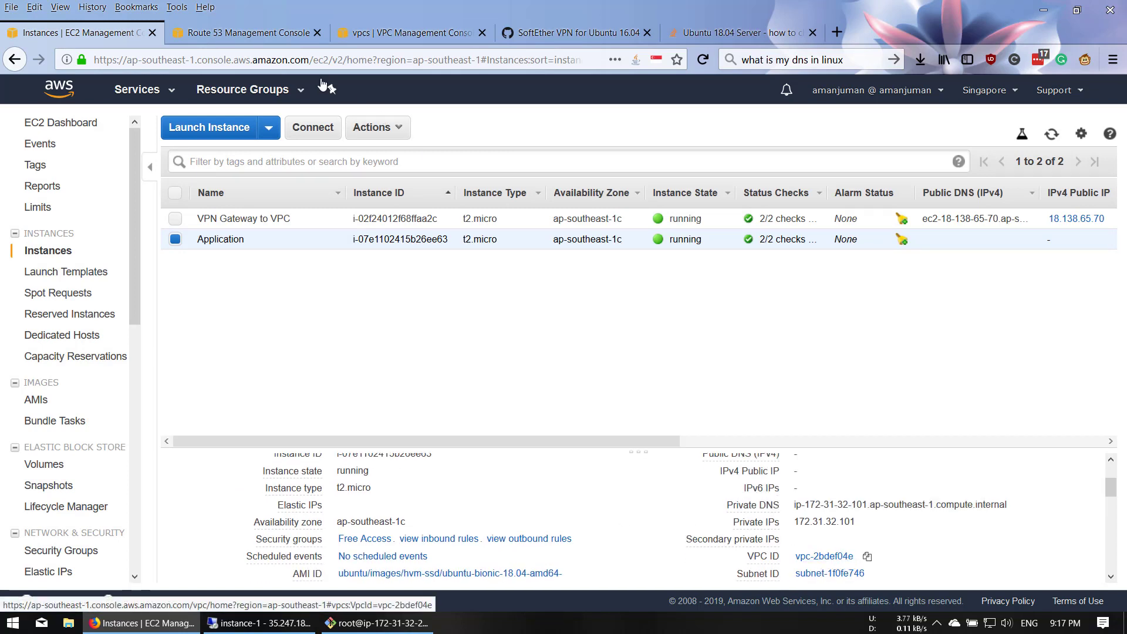
click(254, 33)
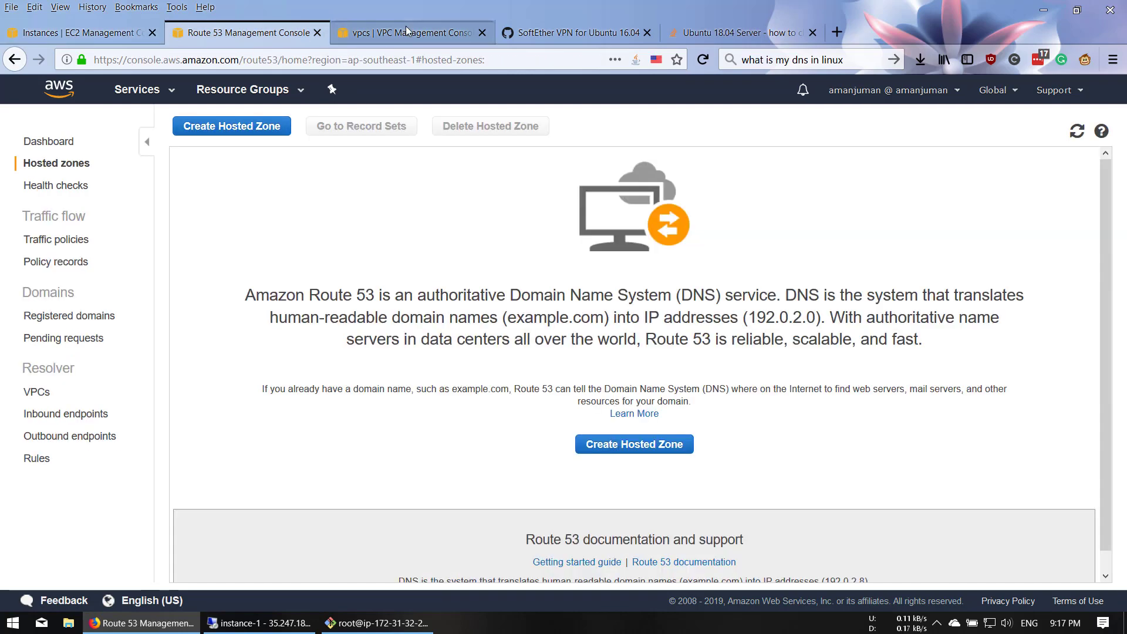
click(406, 29)
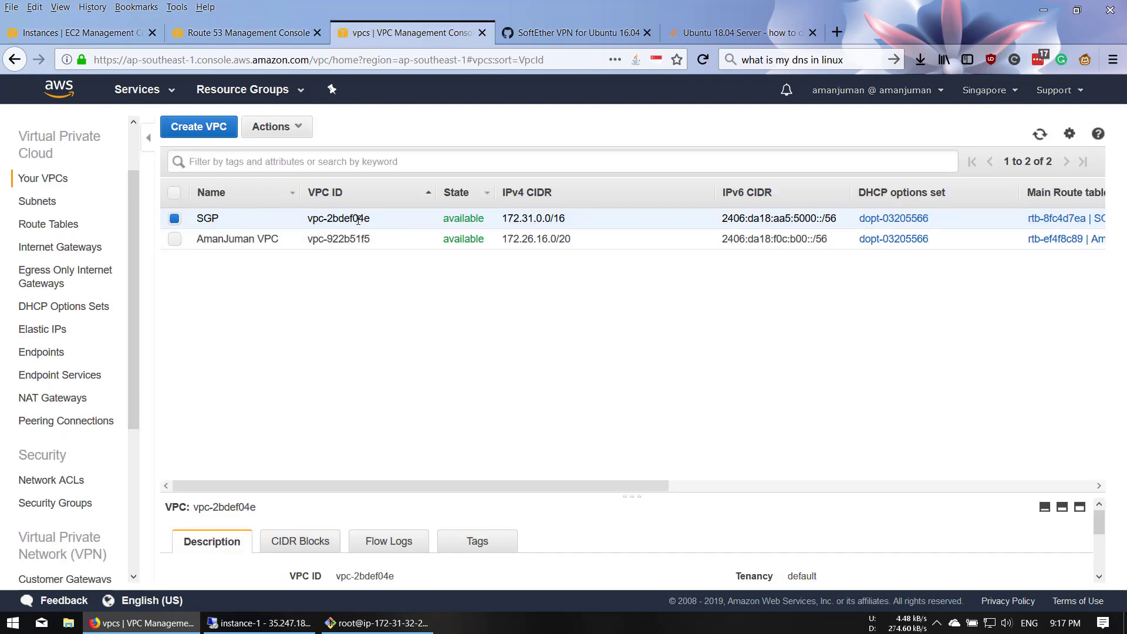
click(85, 36)
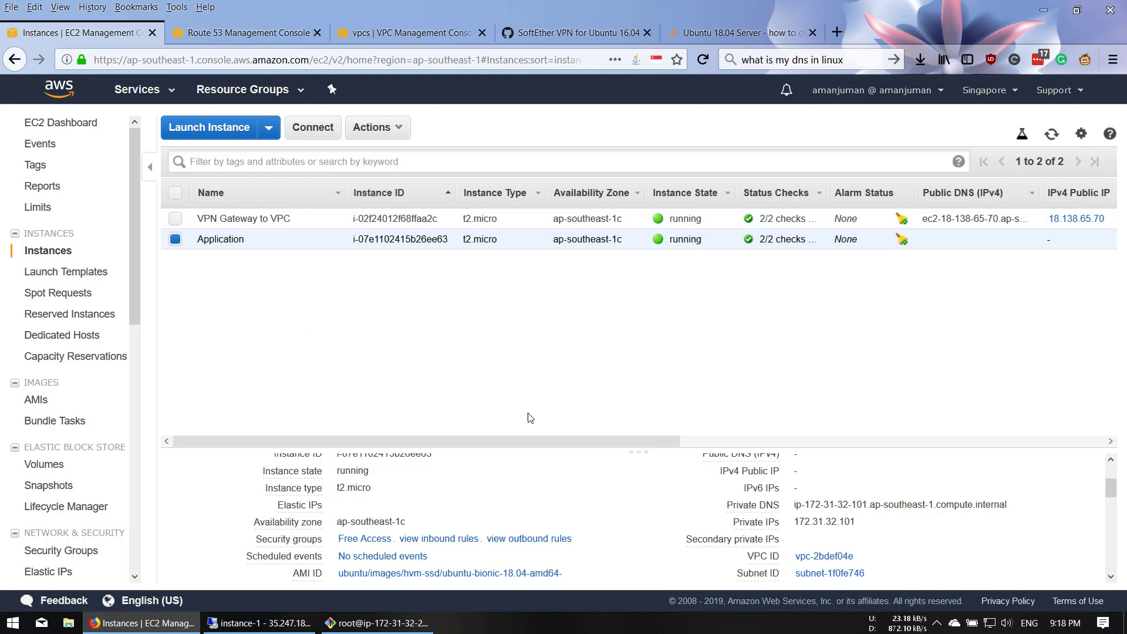
scroll(529, 491, up, 5)
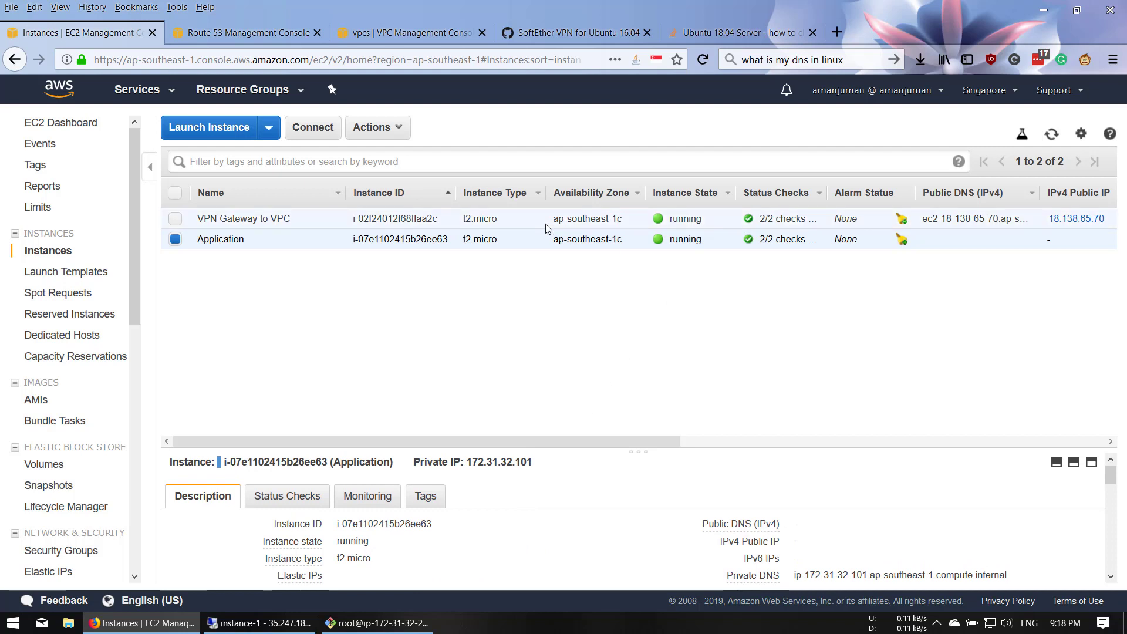
- Examine the VPN Gateway to VPC instance and the VPC console's Site-to-Site VPN Connections and Virtual Private Gateways pages
click(270, 220)
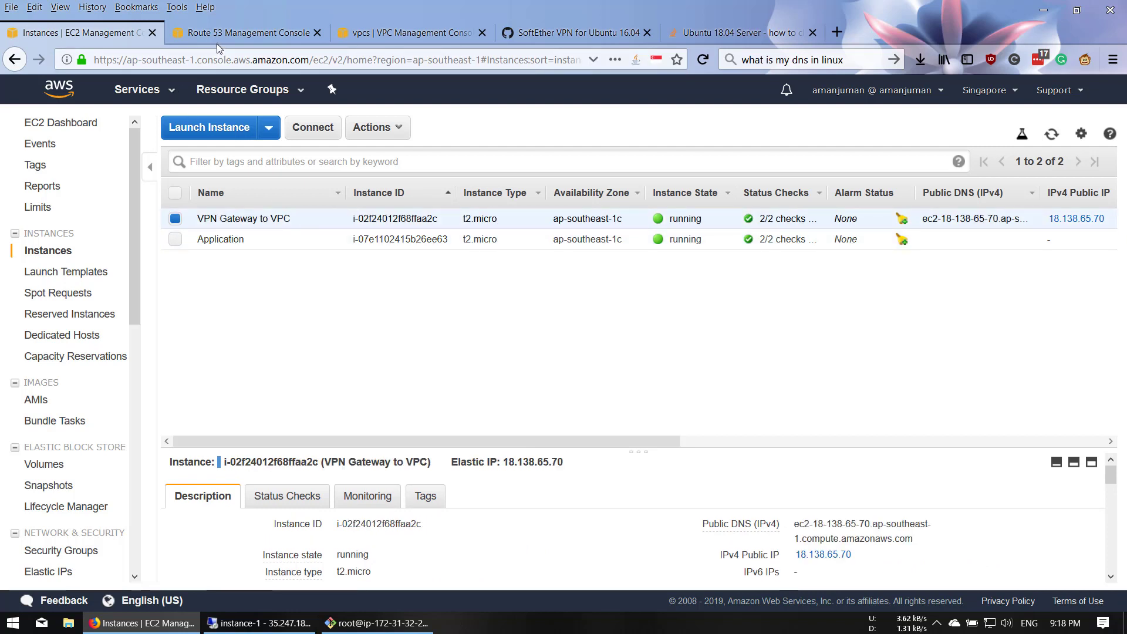
click(364, 33)
scroll(67, 387, down, 3)
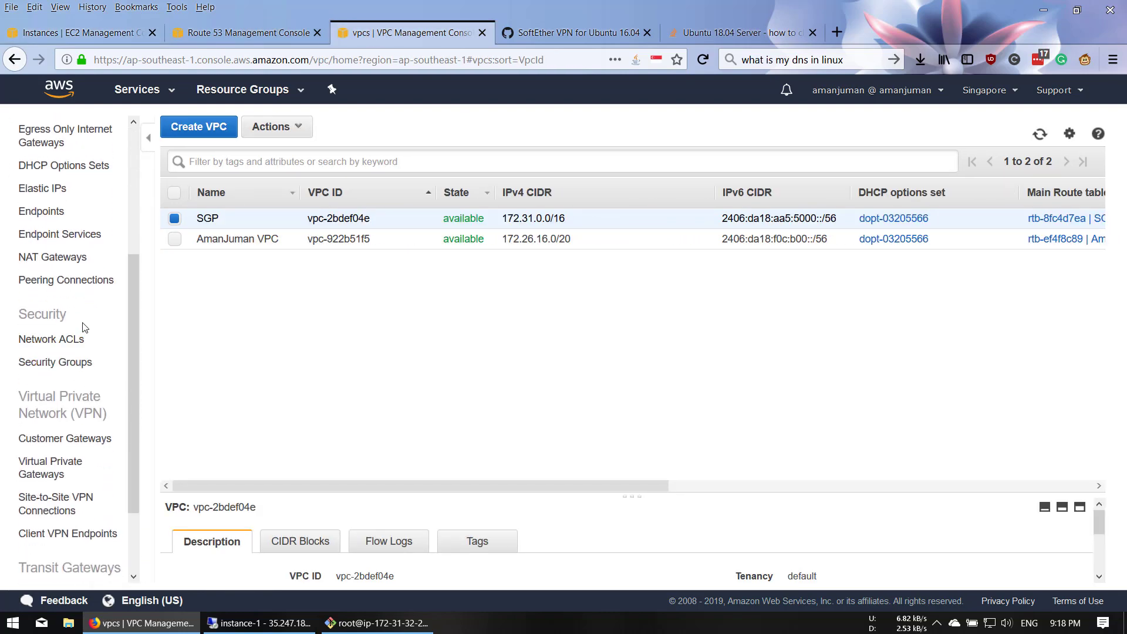
click(51, 509)
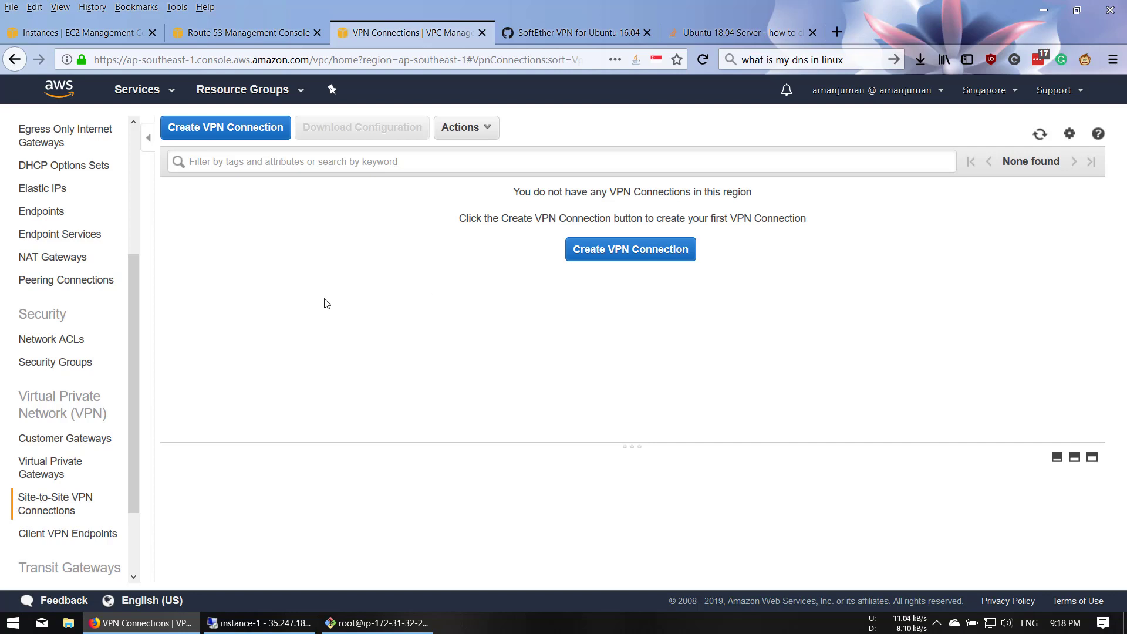
scroll(90, 448, down, 3)
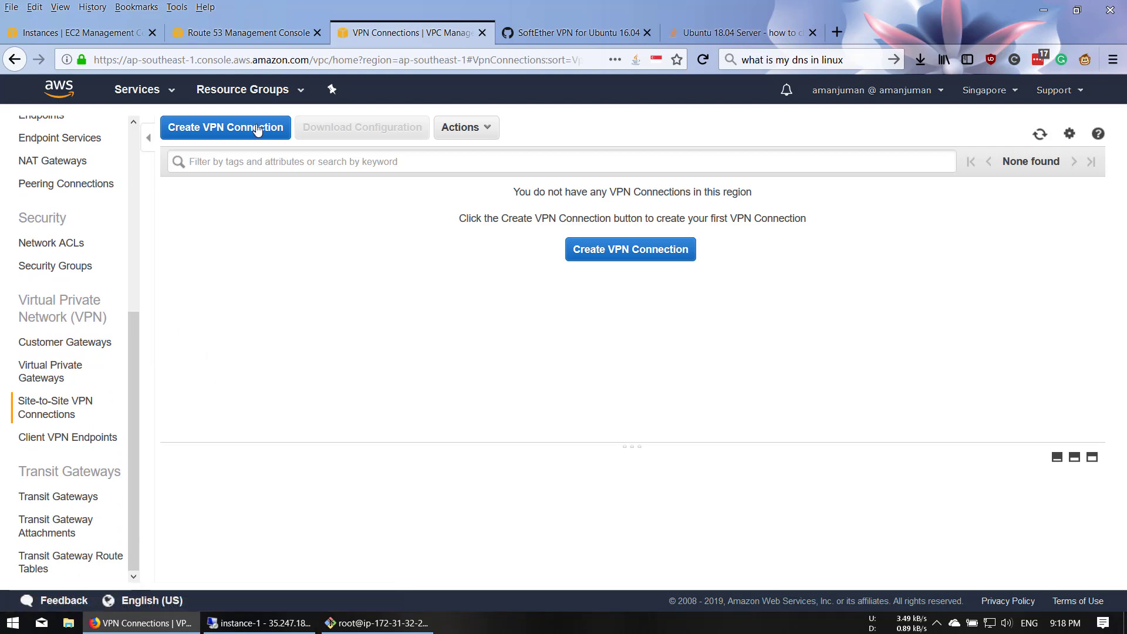
click(99, 35)
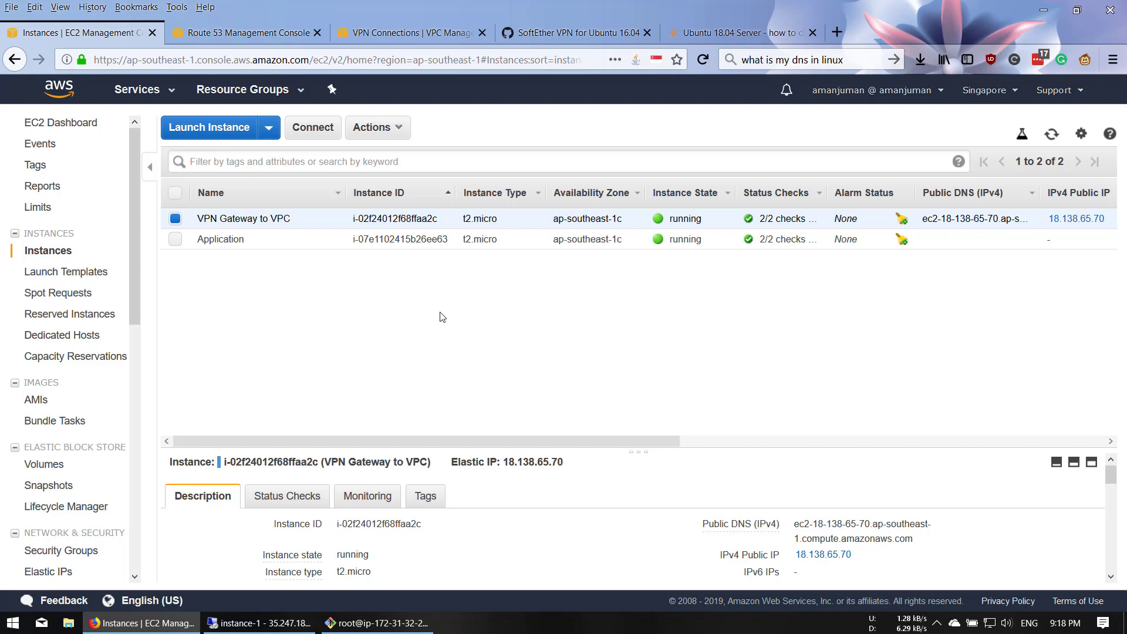
key(ctrl+Tab)
key(ctrl+Tab)
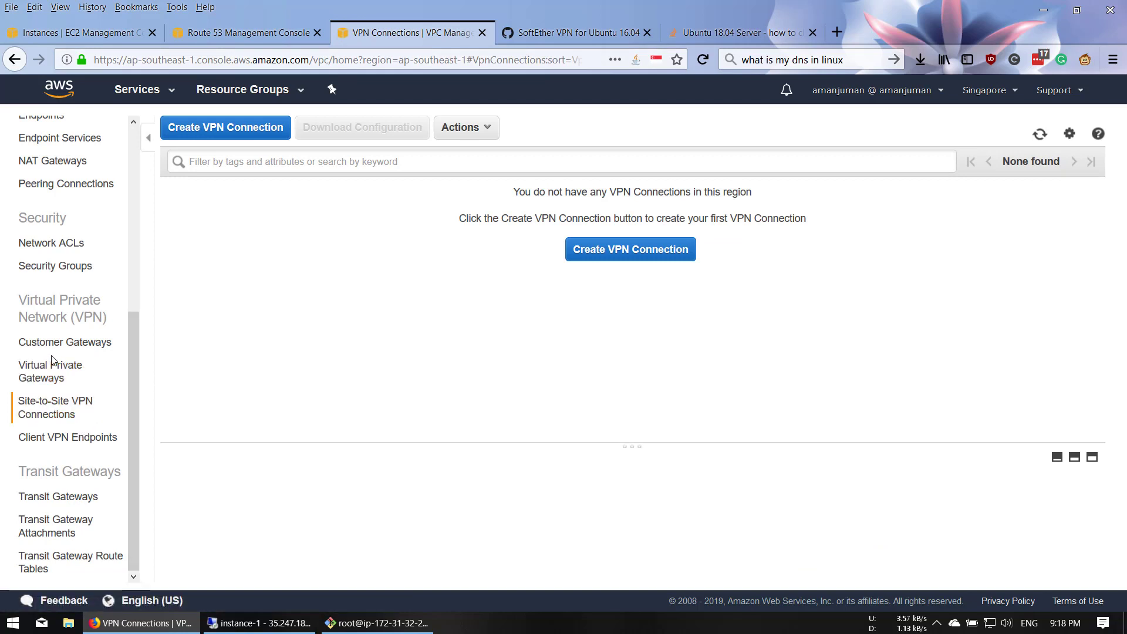
click(58, 378)
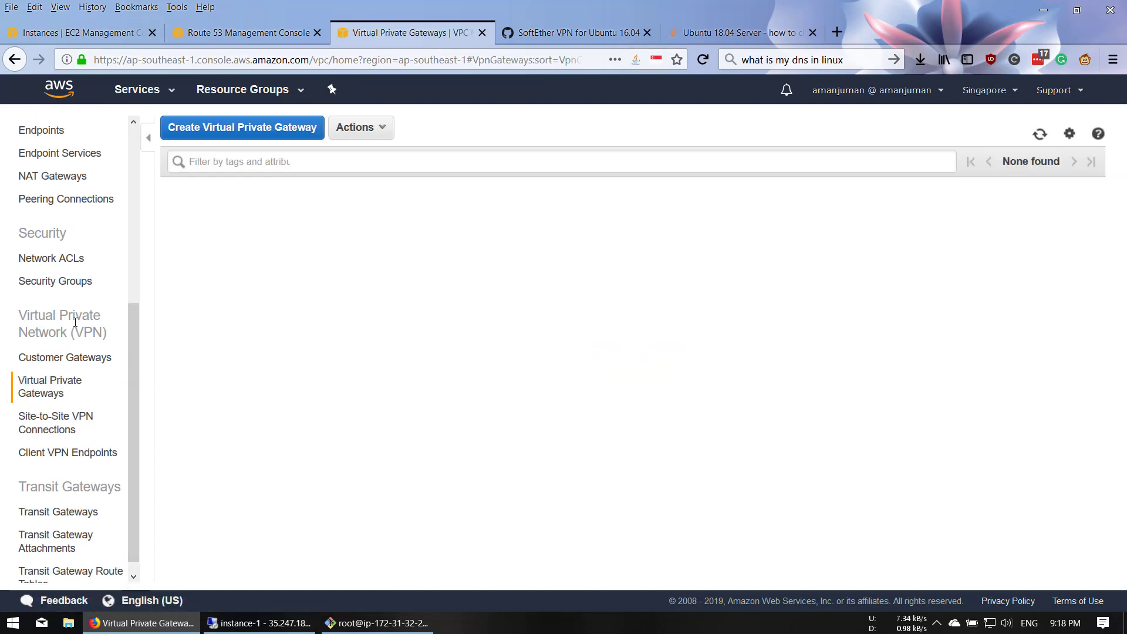
click(50, 258)
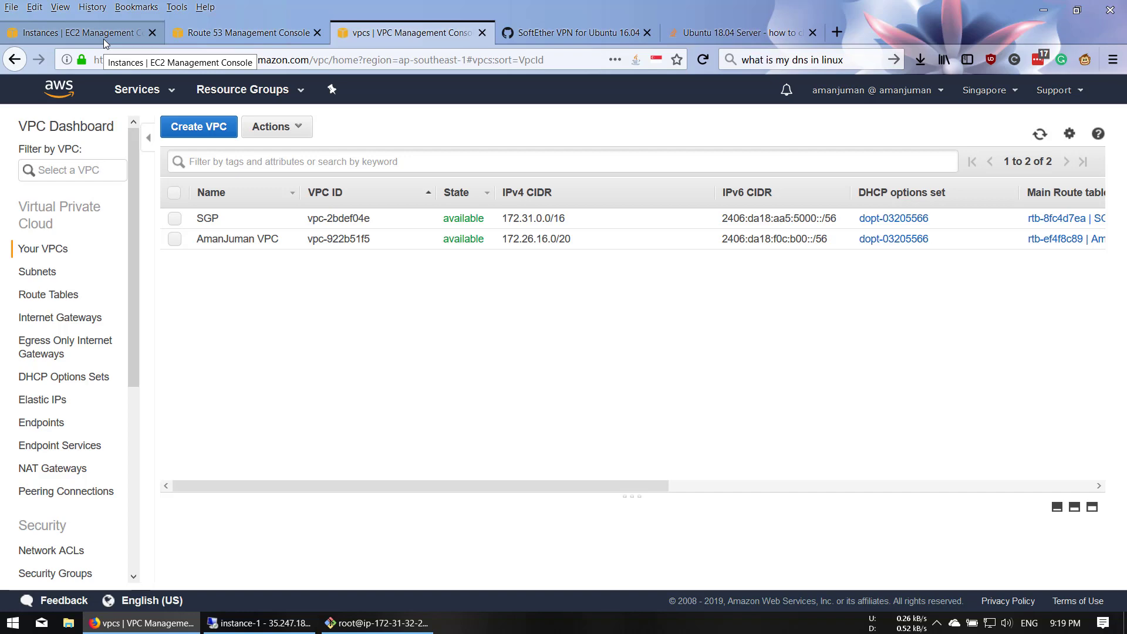
click(103, 39)
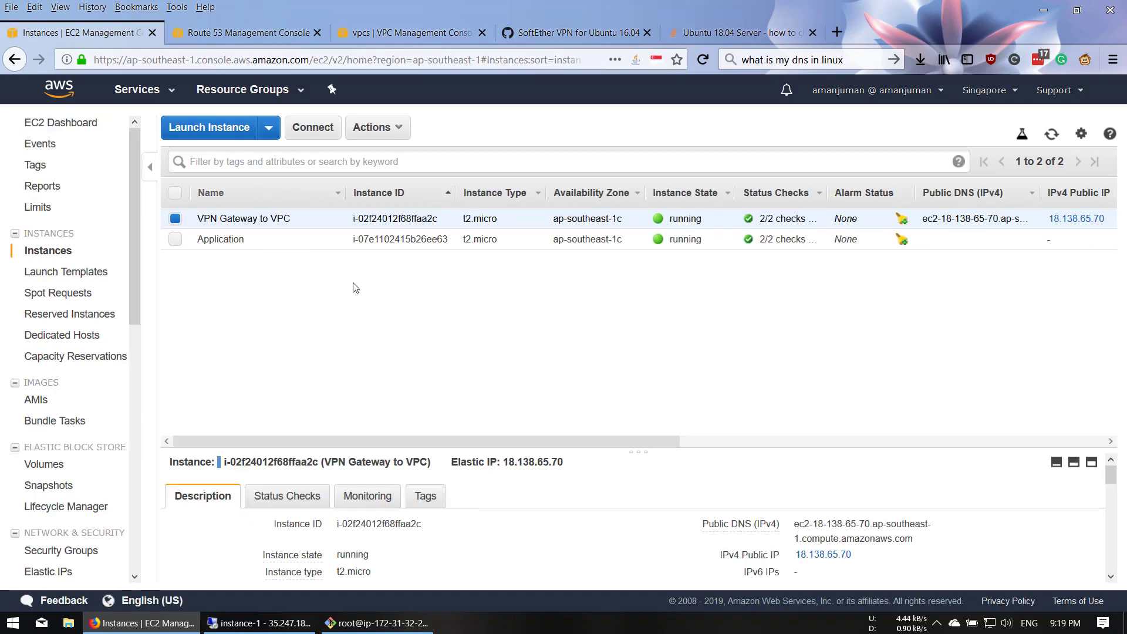
- Switch to the root SSH terminal and start the VPN server with the command service vpnserver start
click(567, 33)
scroll(392, 383, down, 3)
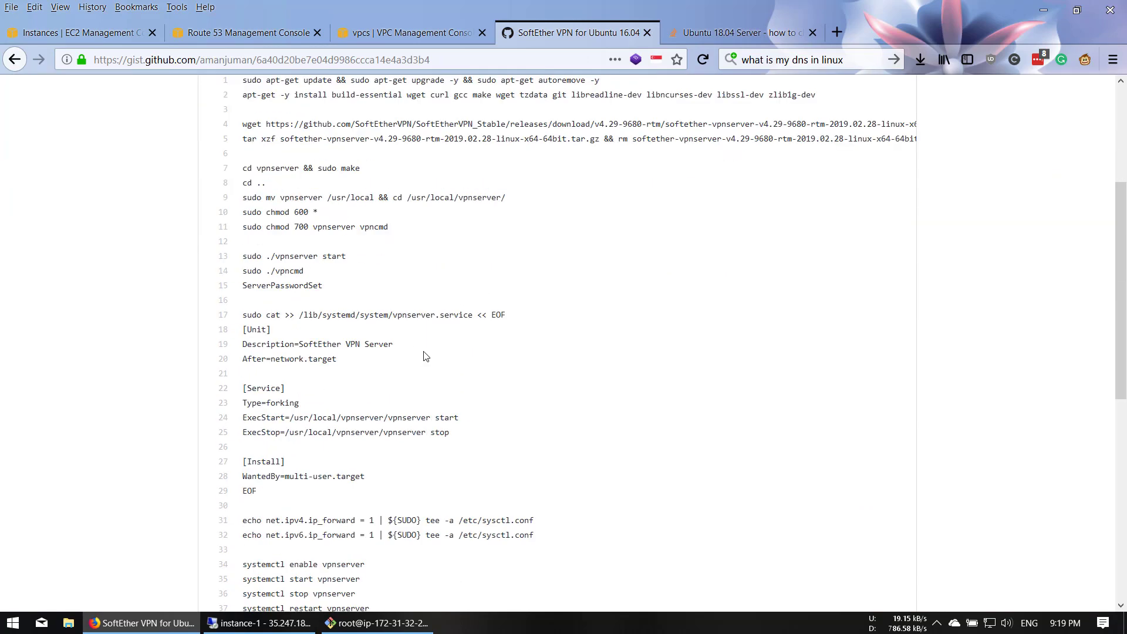
mouse_move(389, 623)
click(426, 571)
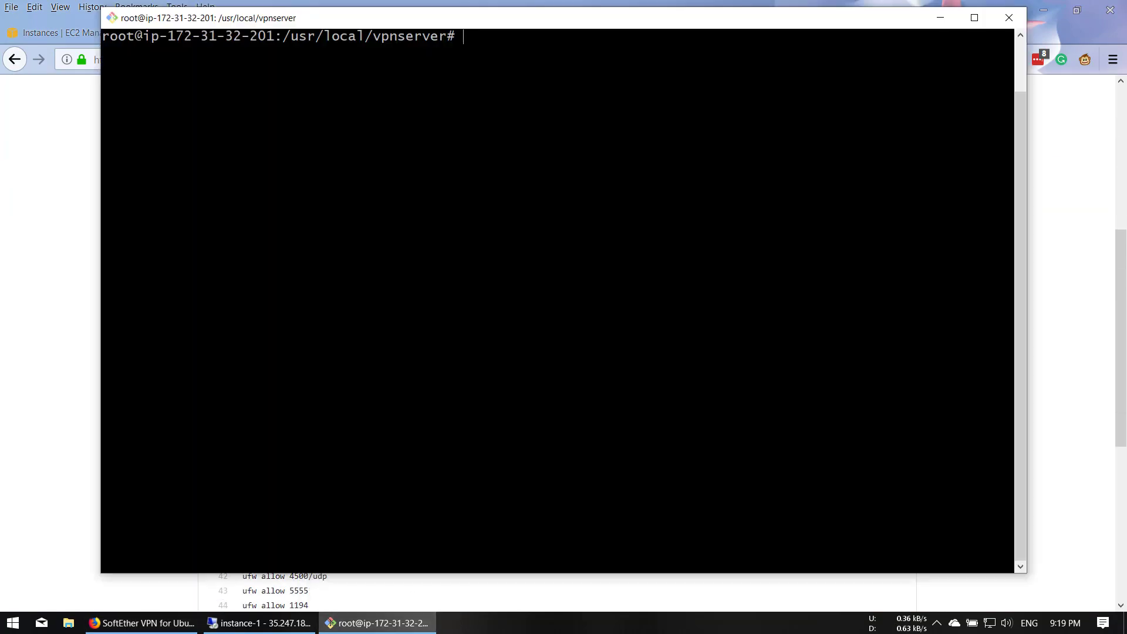
click(42, 33)
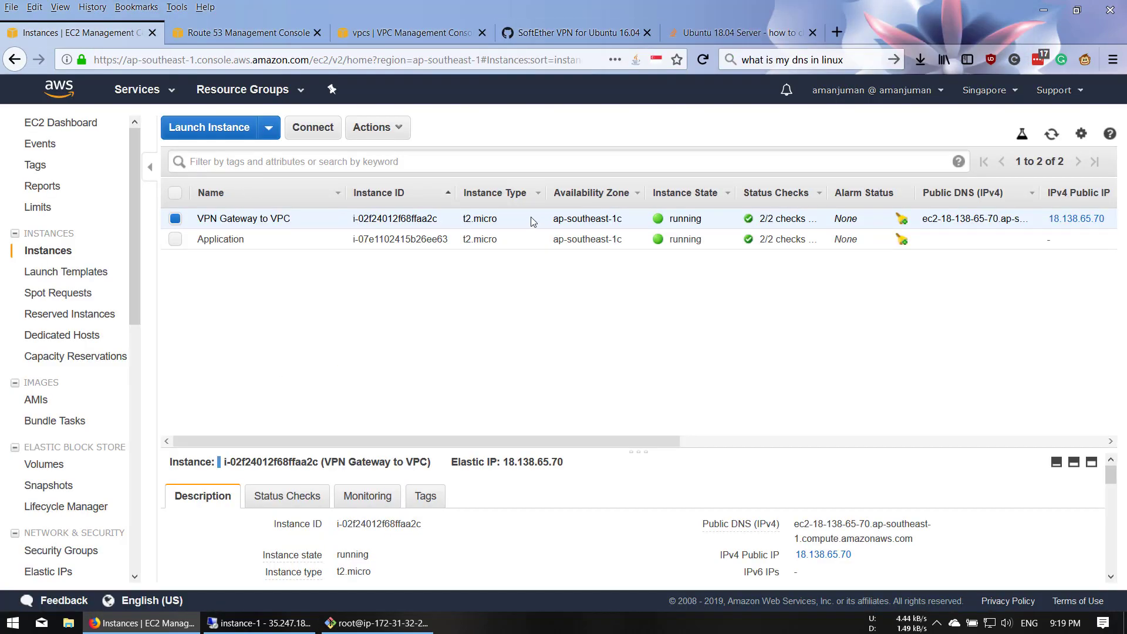
mouse_move(392, 631)
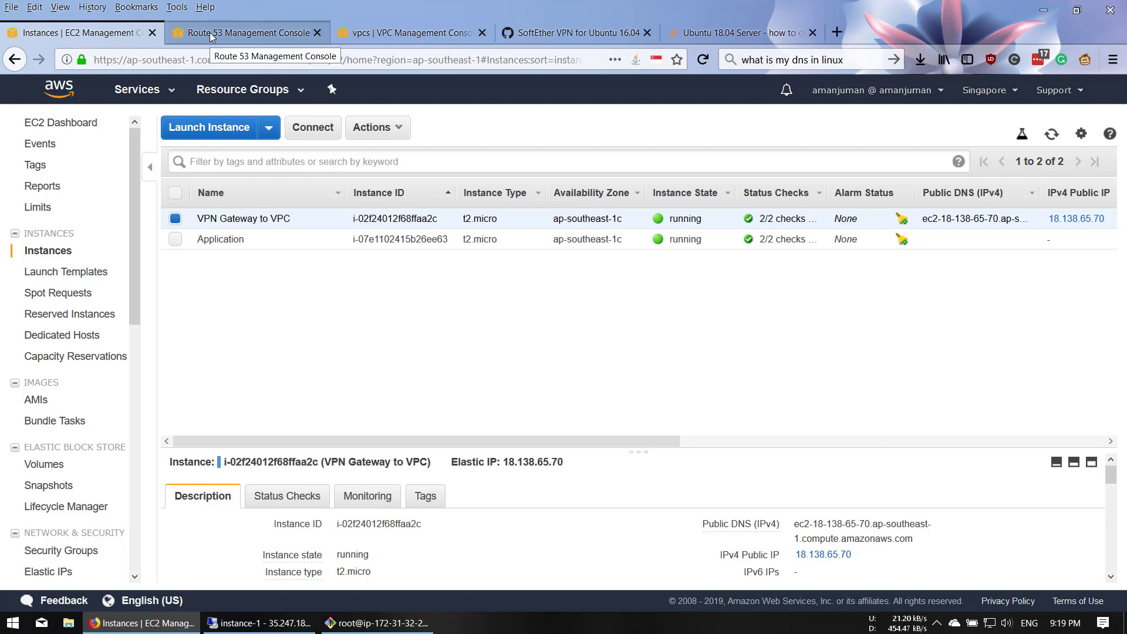
click(348, 625)
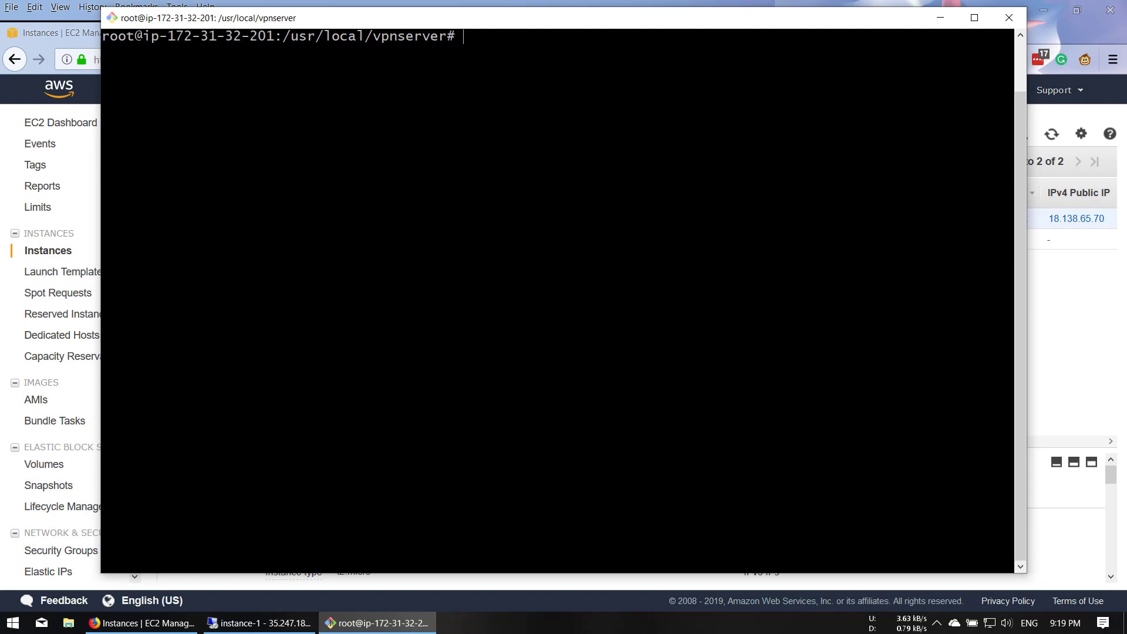
text(service vpnserver st)
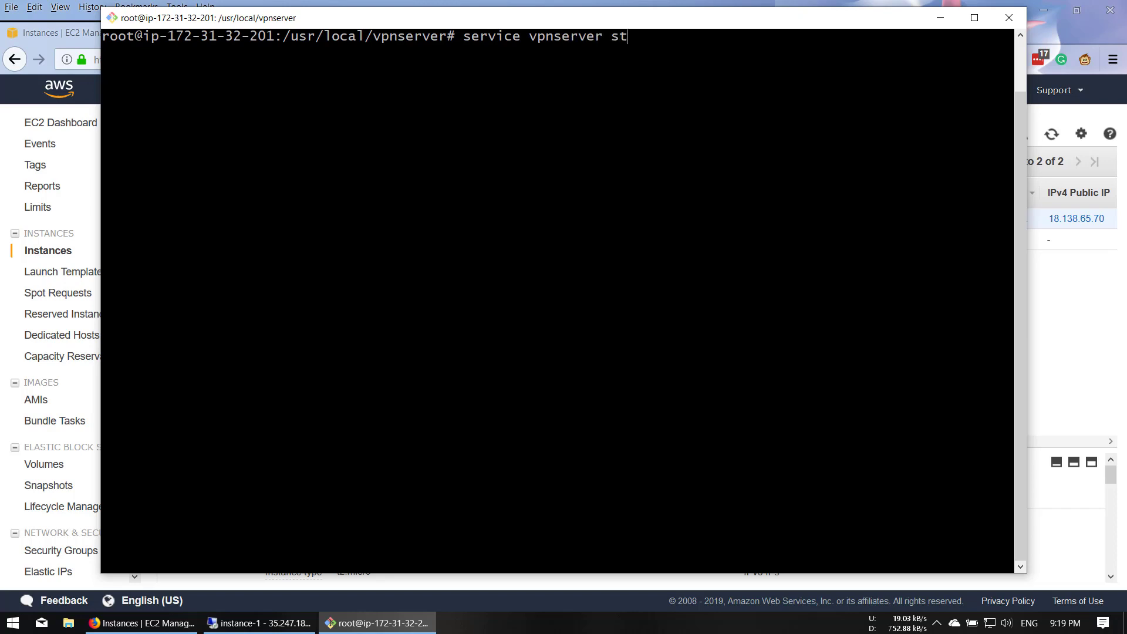
text(art)
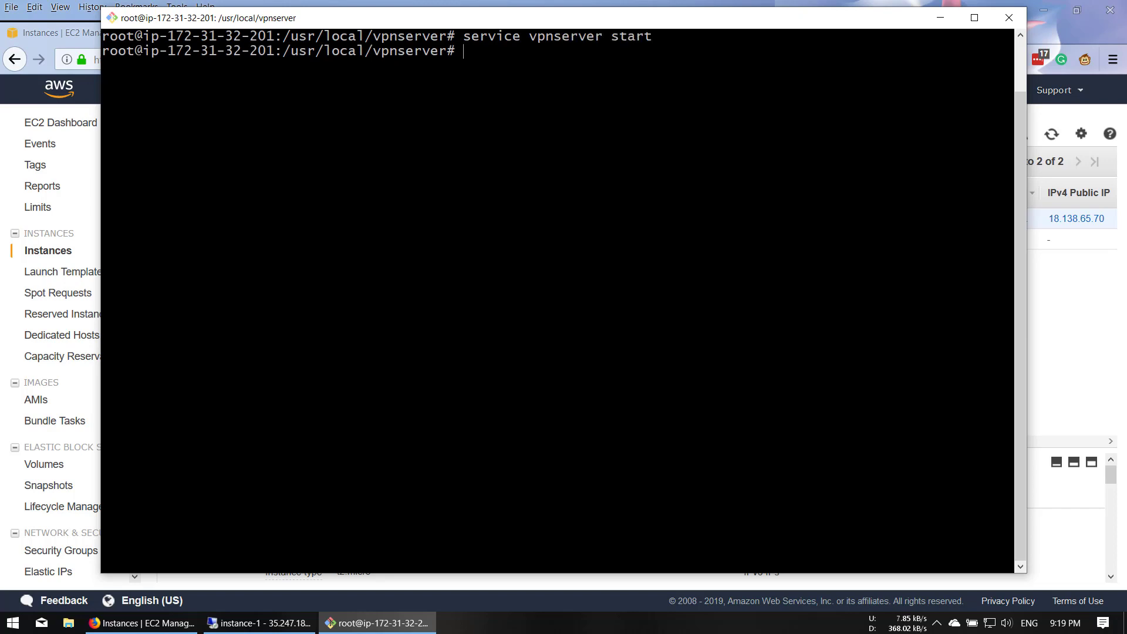
- Copy the command sudo ./vpncmd from the SoftEther VPN gist in the browser and run it in the SSH terminal
click(420, 3)
click(572, 32)
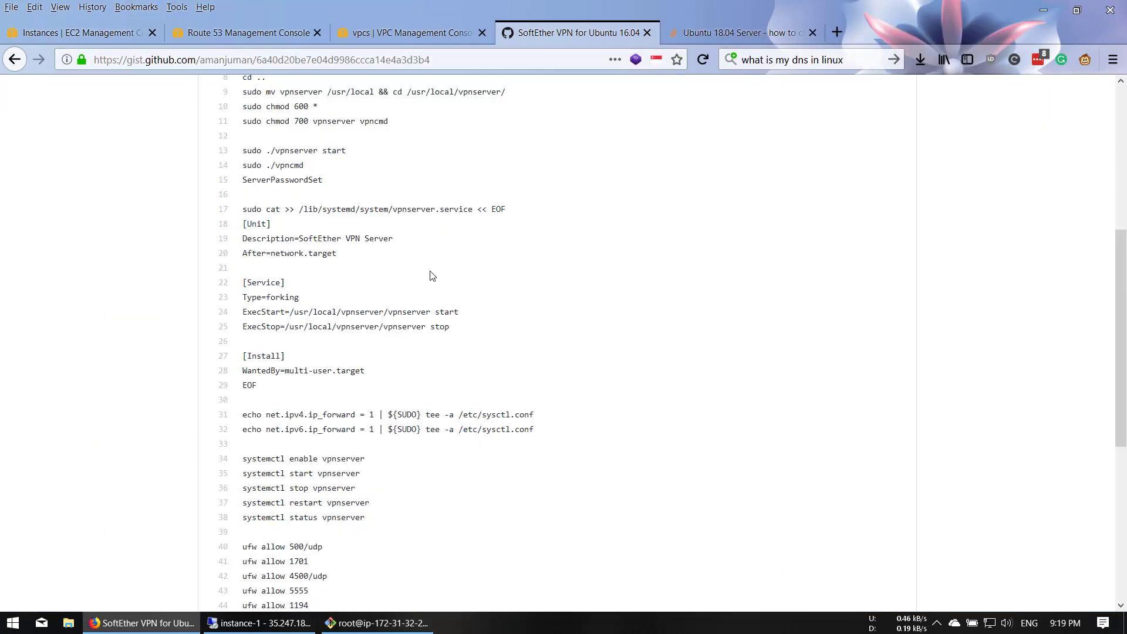
scroll(367, 376, down, 4)
scroll(374, 311, up, 2)
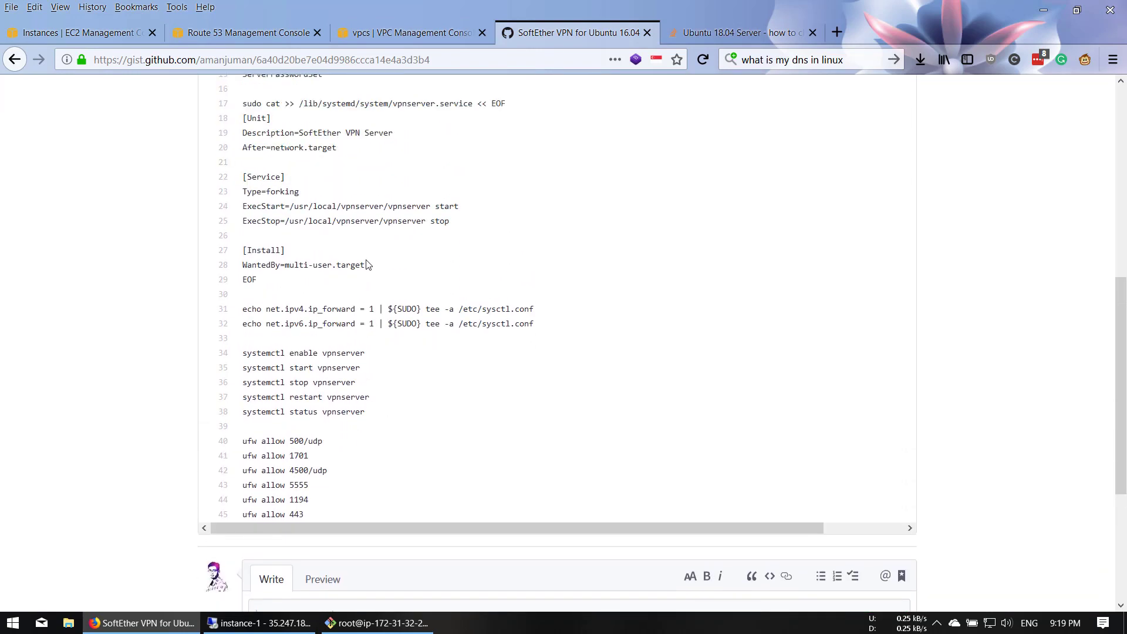
scroll(366, 260, up, 3)
drag(392, 224, 266, 227)
click(363, 255)
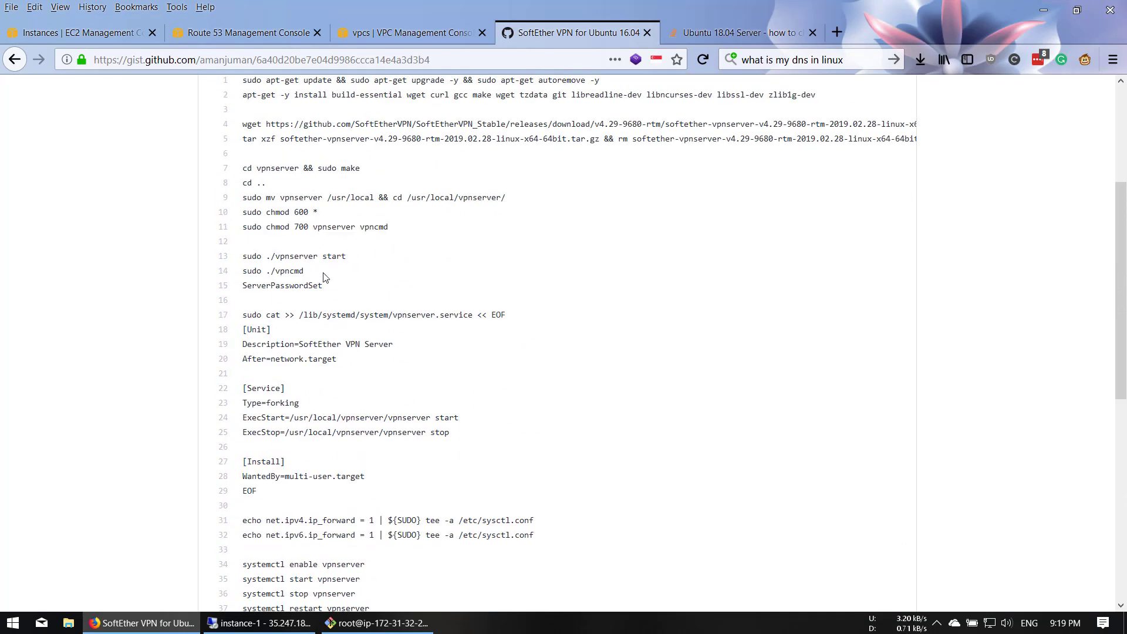
drag(306, 270, 243, 270)
click(379, 623)
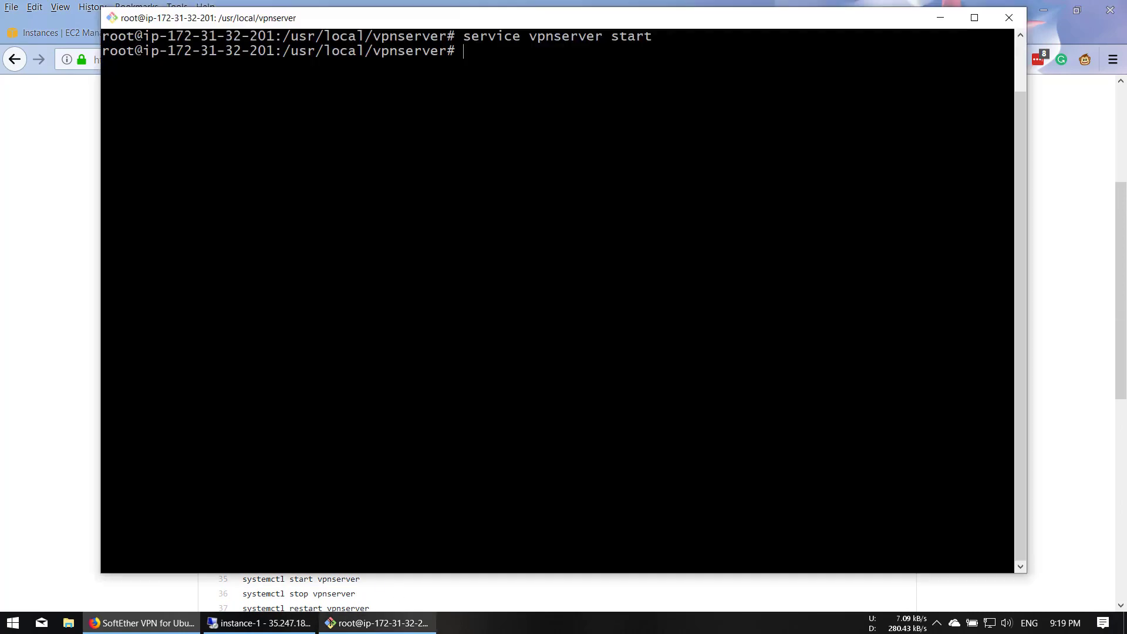
right_click(575, 281)
click(617, 322)
key(Return)
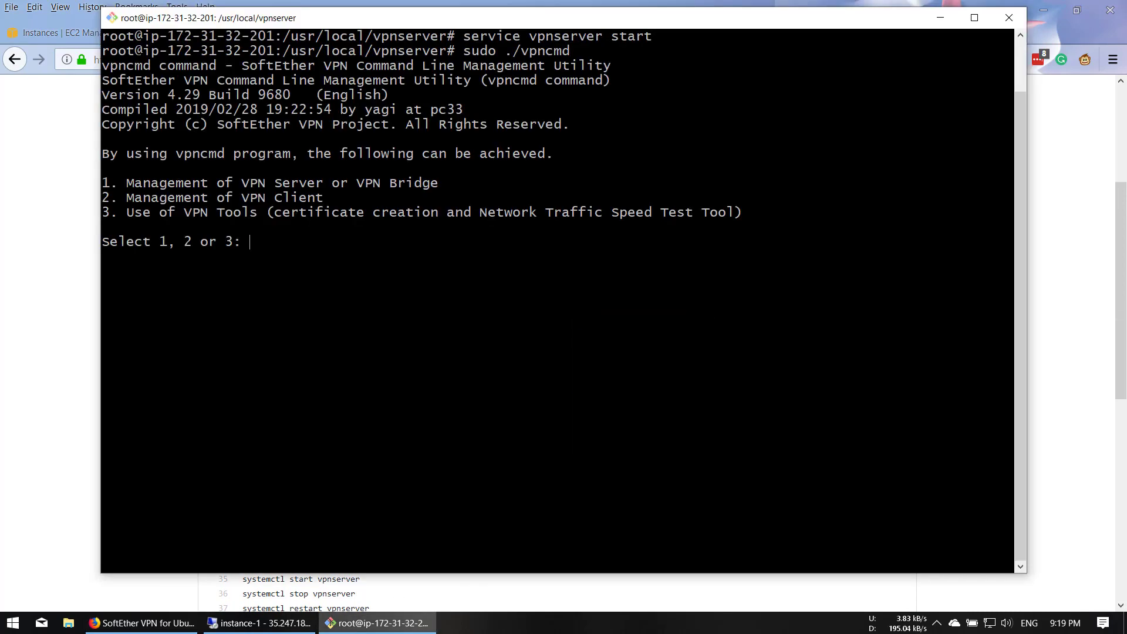
- Choose option 1 to manage the VPN Server, leaving the destination host and Virtual Hub name blank for server admin mode
text(1)
key(Return)
key(Return)
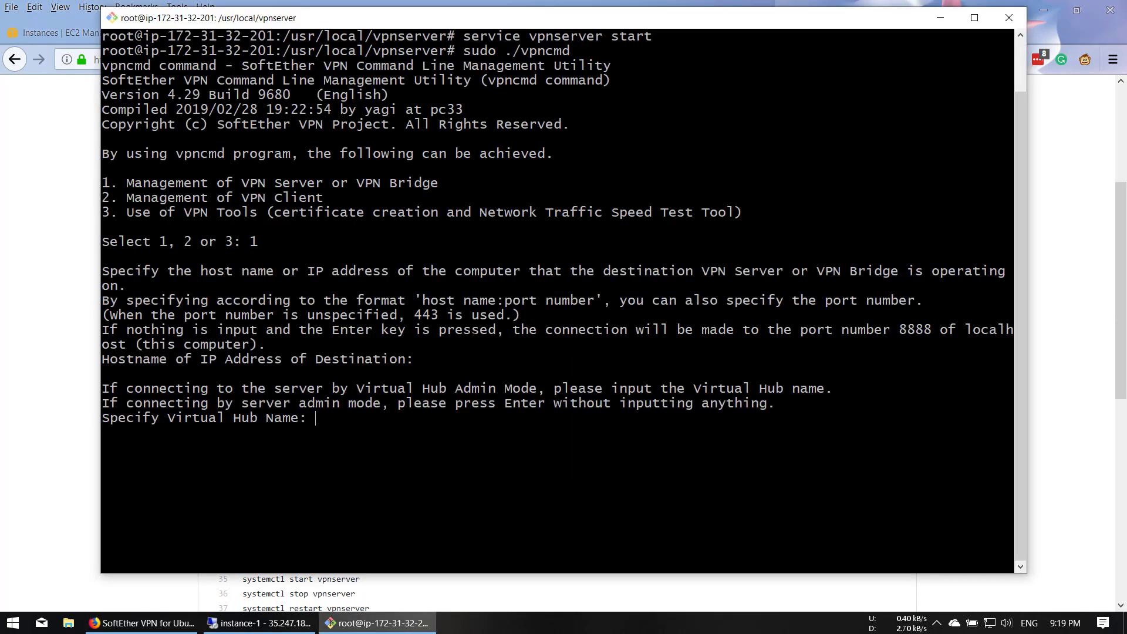
key(Return)
- Copy ServerPasswordSet from the SoftEther VPN gist in the browser and run it at the terminal's VPN Server prompt
click(32, 340)
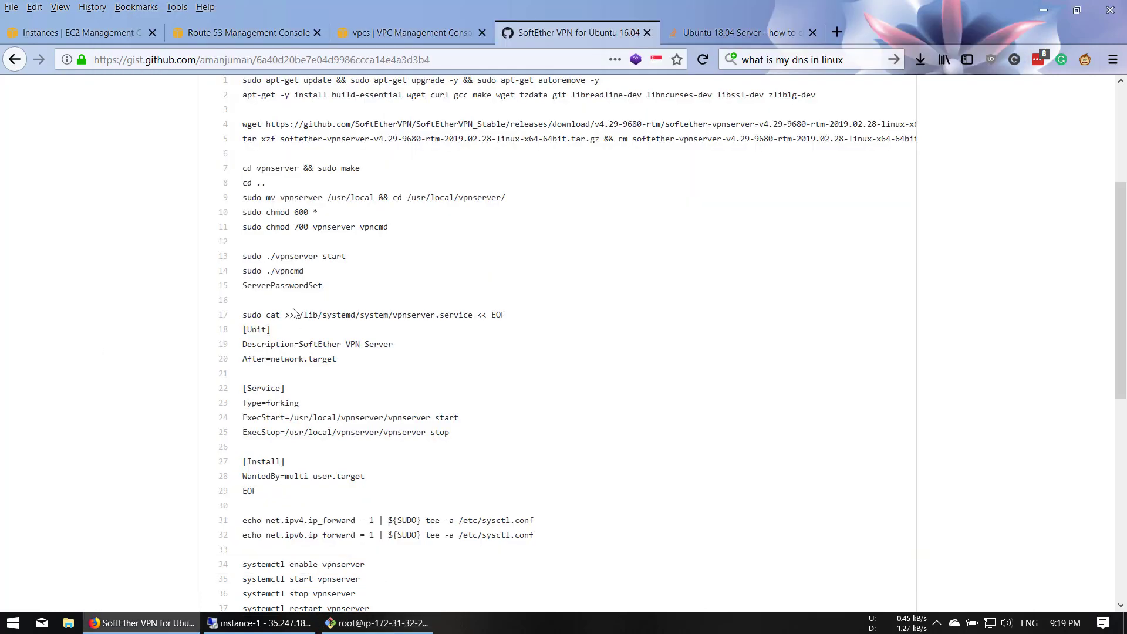
double_click(282, 286)
click(376, 623)
right_click(472, 369)
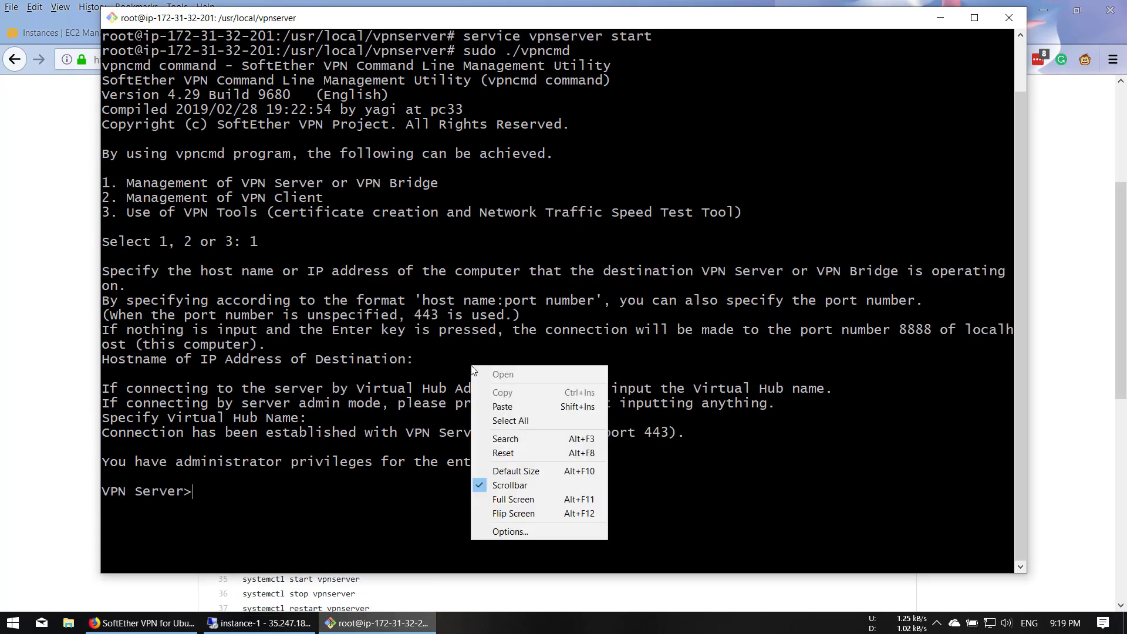
click(516, 411)
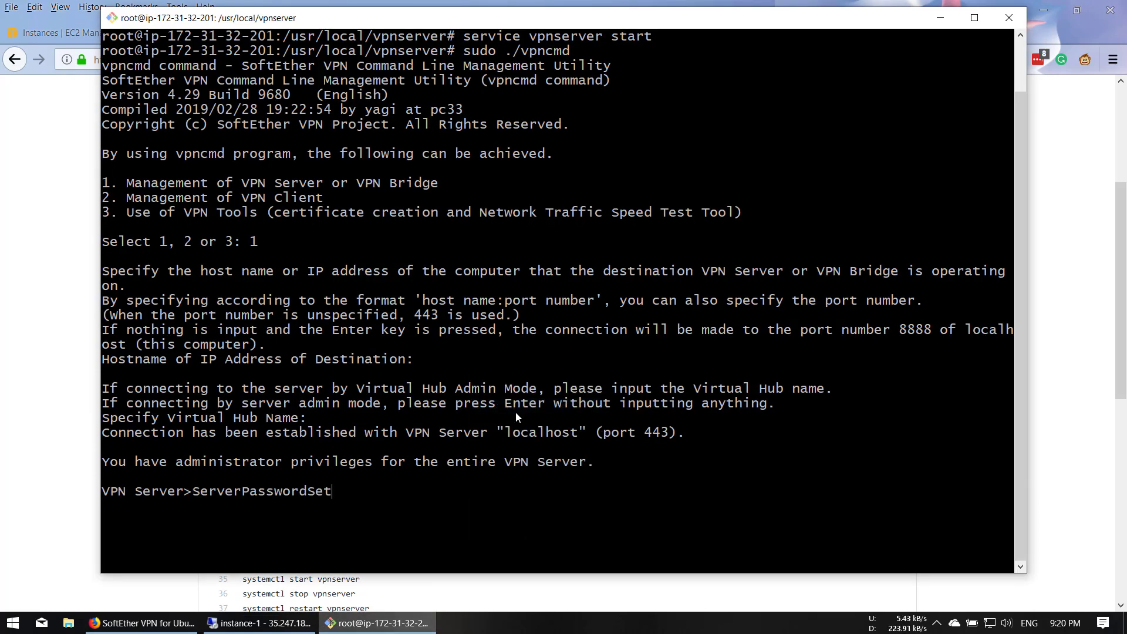
key(Return)
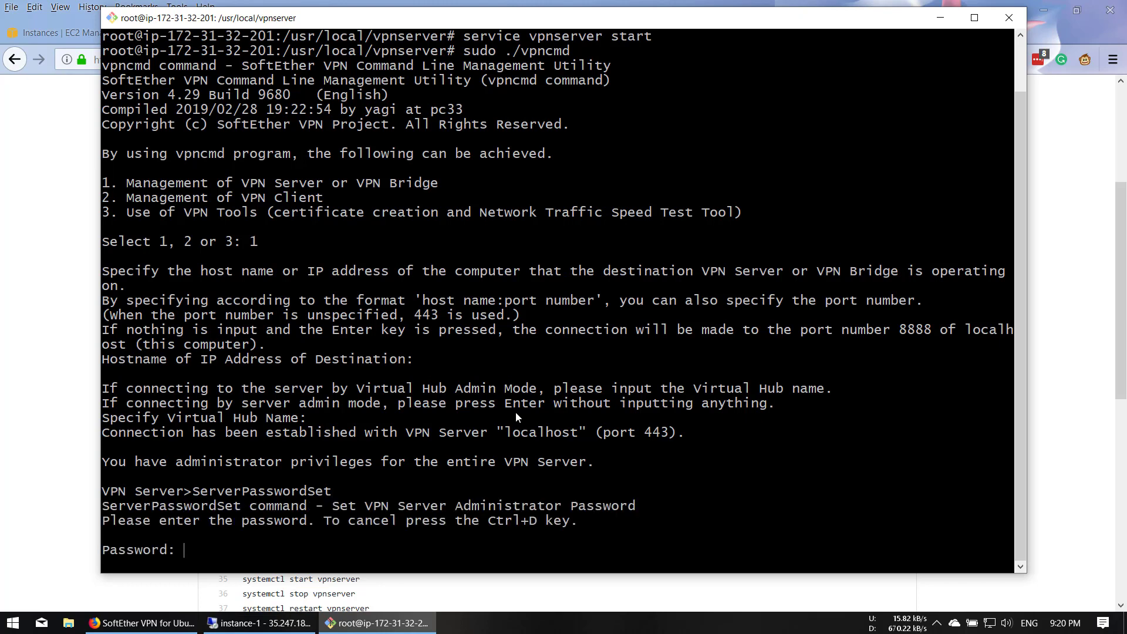
- Enter and confirm the new VPN Server administrator password
text(*********)
key(Return)
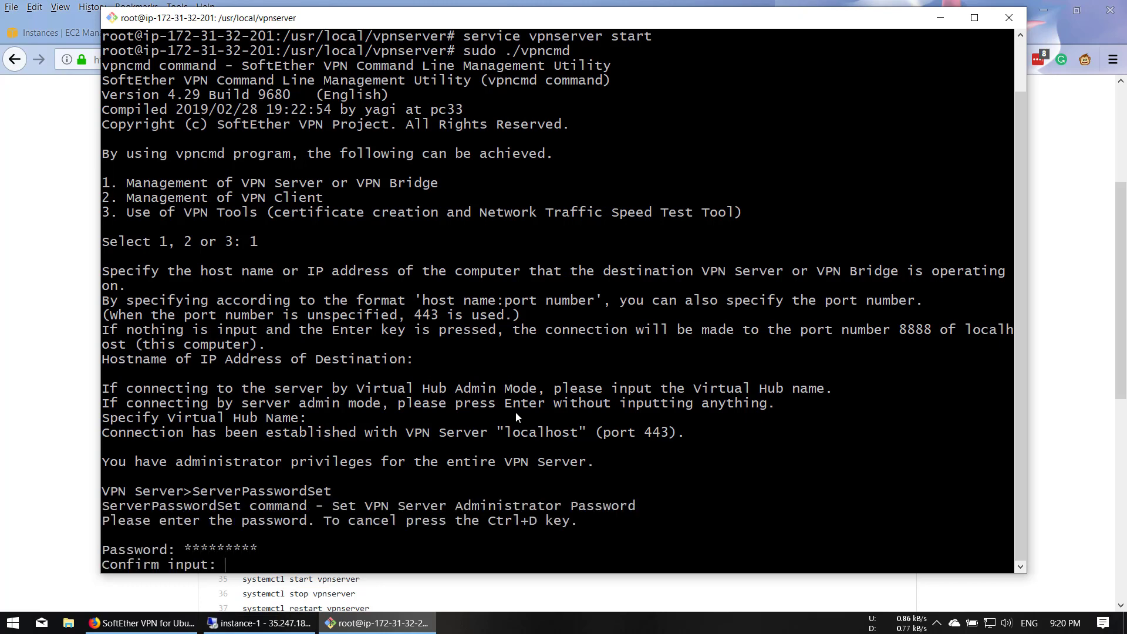
text(*********)
key(Return)
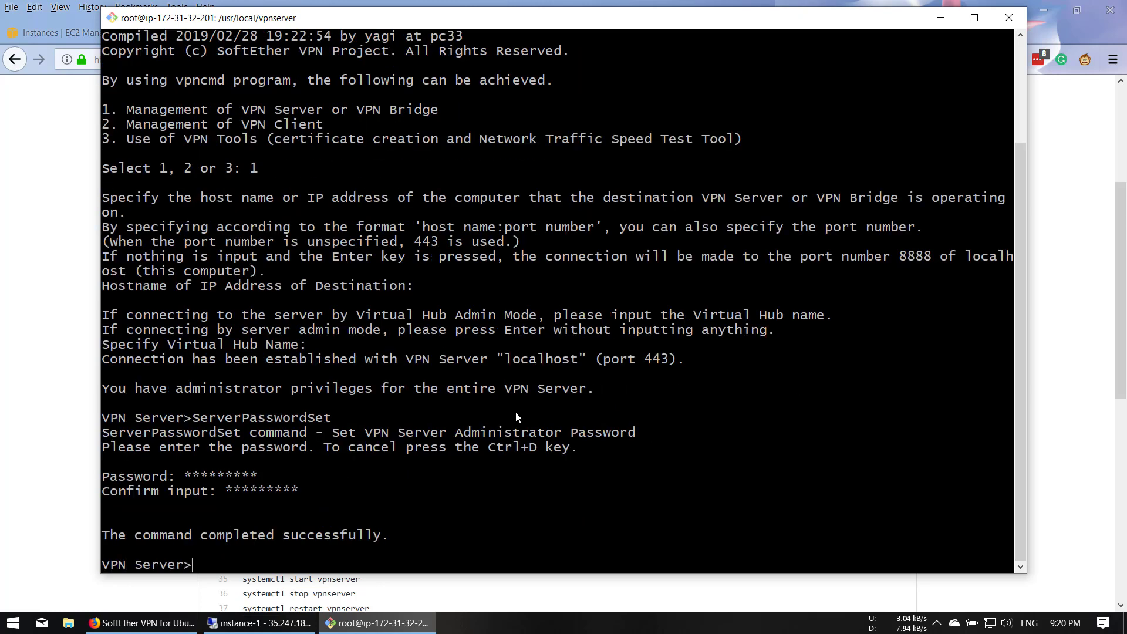
- Exit the VPN Server command session in the terminal and bring the browser to the front
text(exit)
key(Return)
click(1, 392)
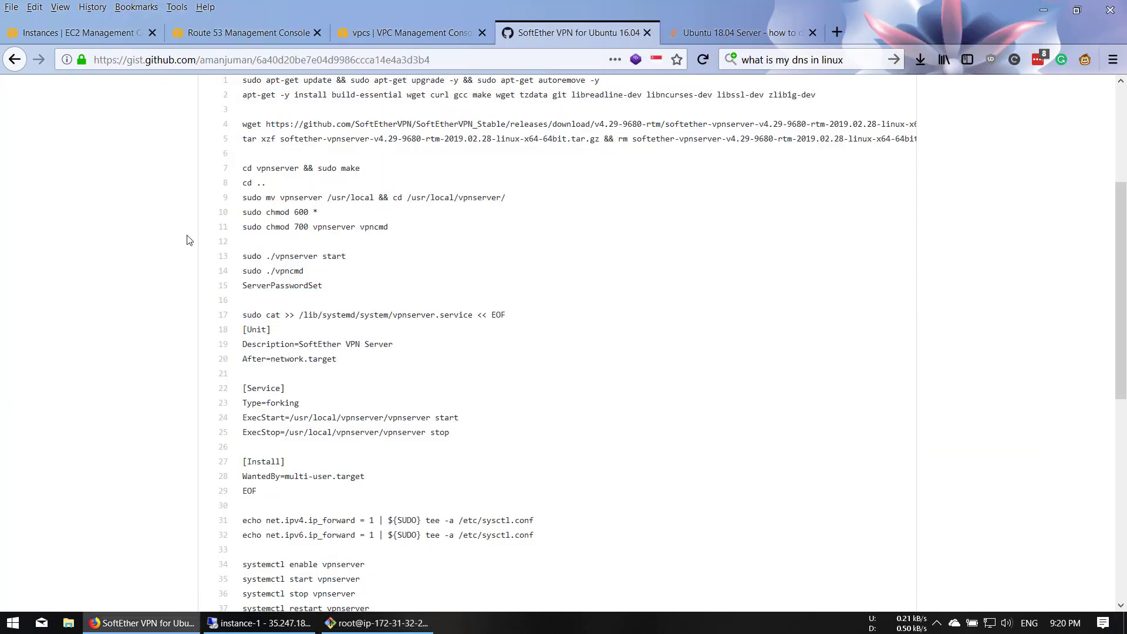
- Copy the VPN gateway instance's public IP 18.138.65.70 from the EC2 console and paste it as setting name and host name of a new SoftEther connection
click(68, 34)
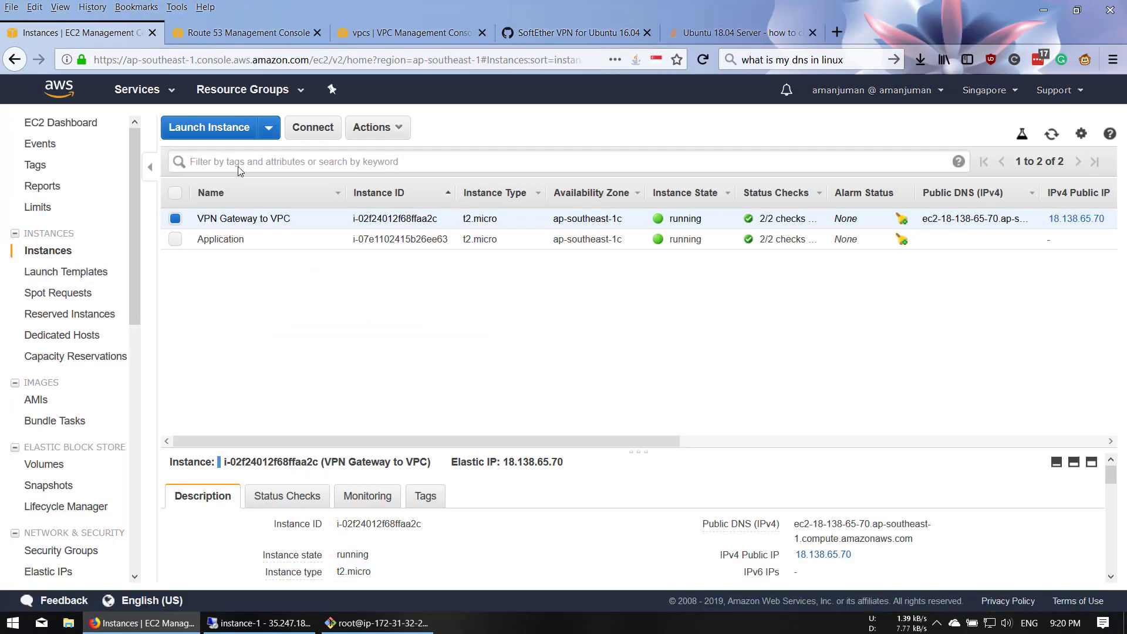
click(865, 556)
click(258, 622)
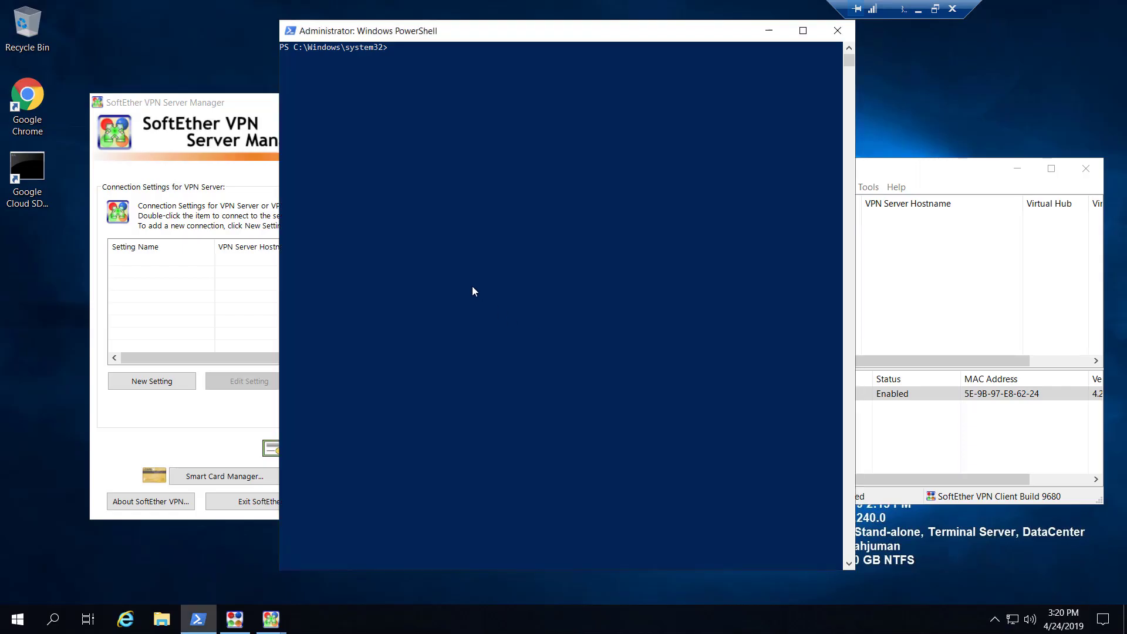
click(205, 274)
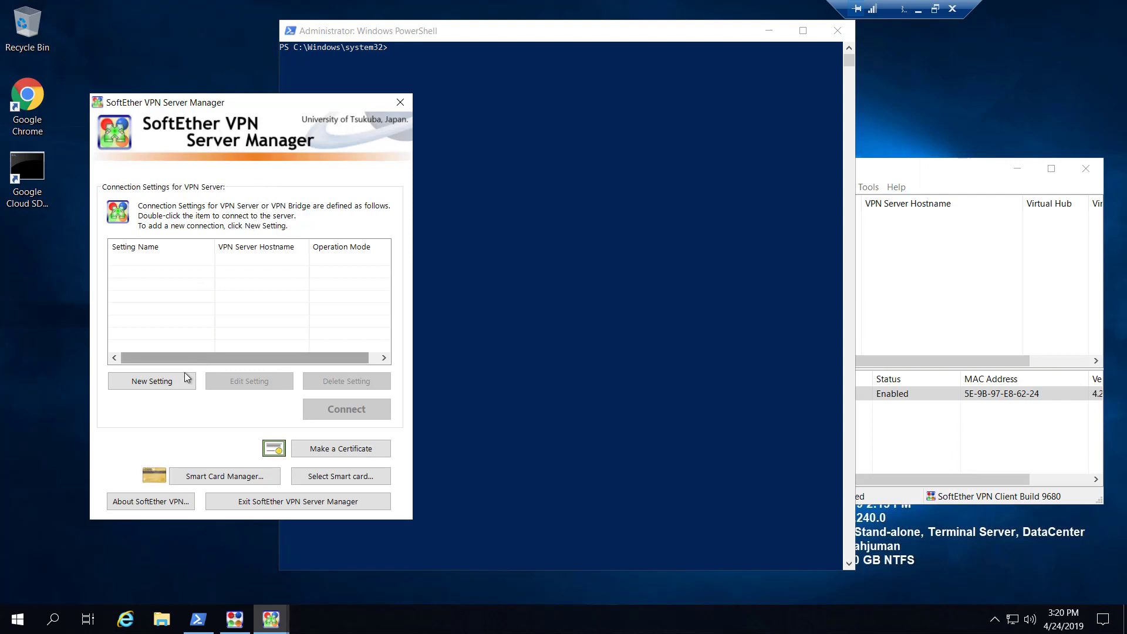
click(154, 382)
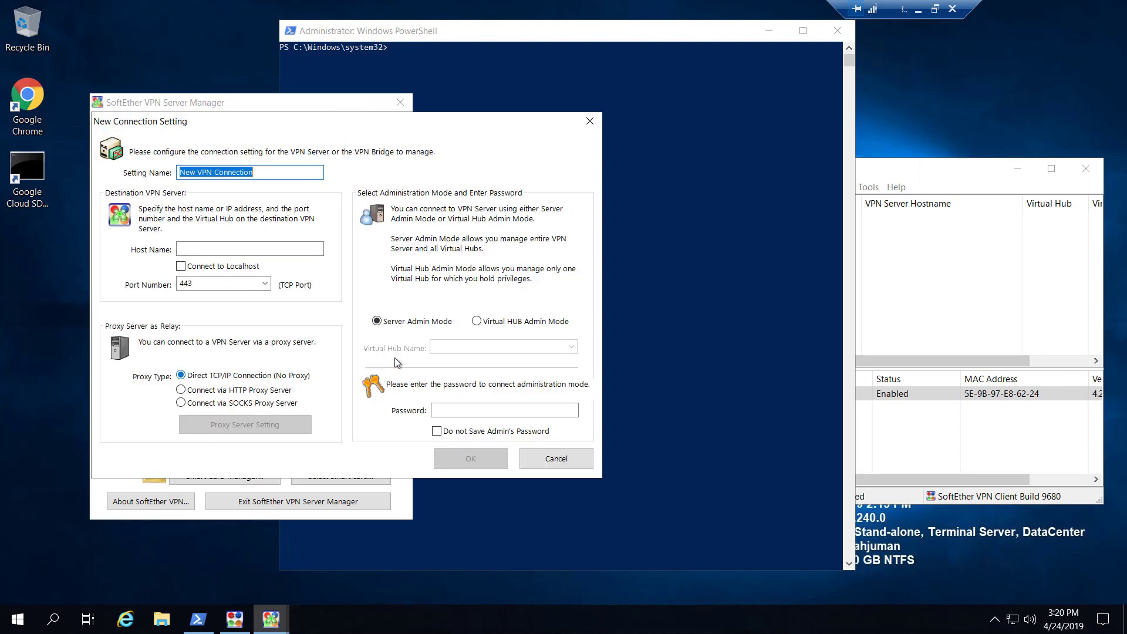
key(ctrl+v)
click(216, 247)
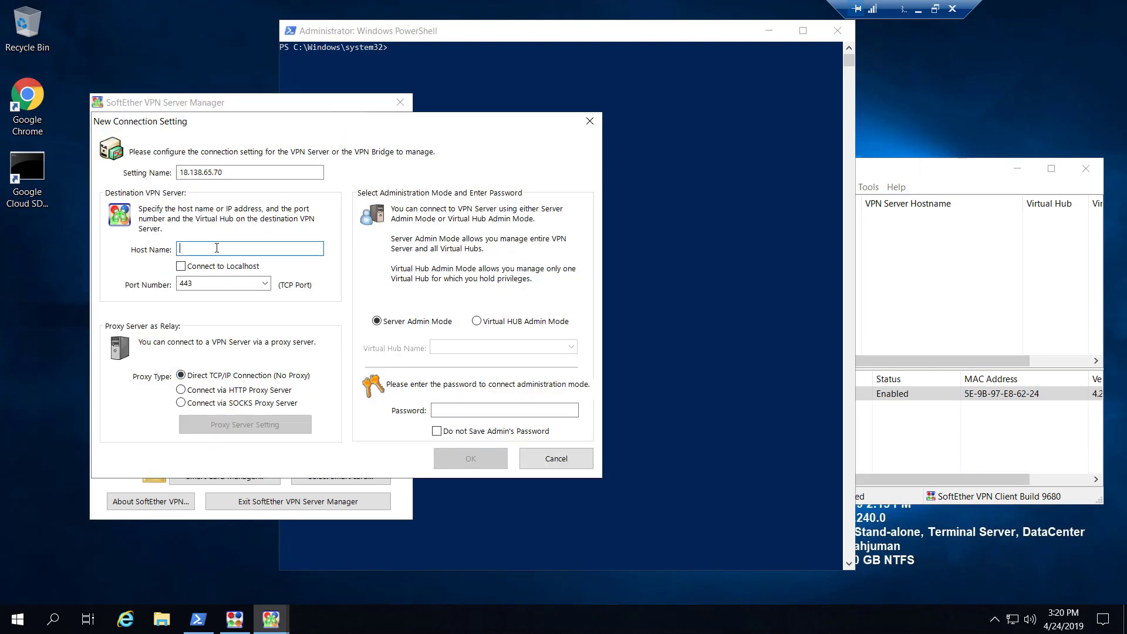
key(ctrl+v)
- Examine the outbound security group rules of the VPN Gateway to VPC instance in the EC2 console
click(918, 9)
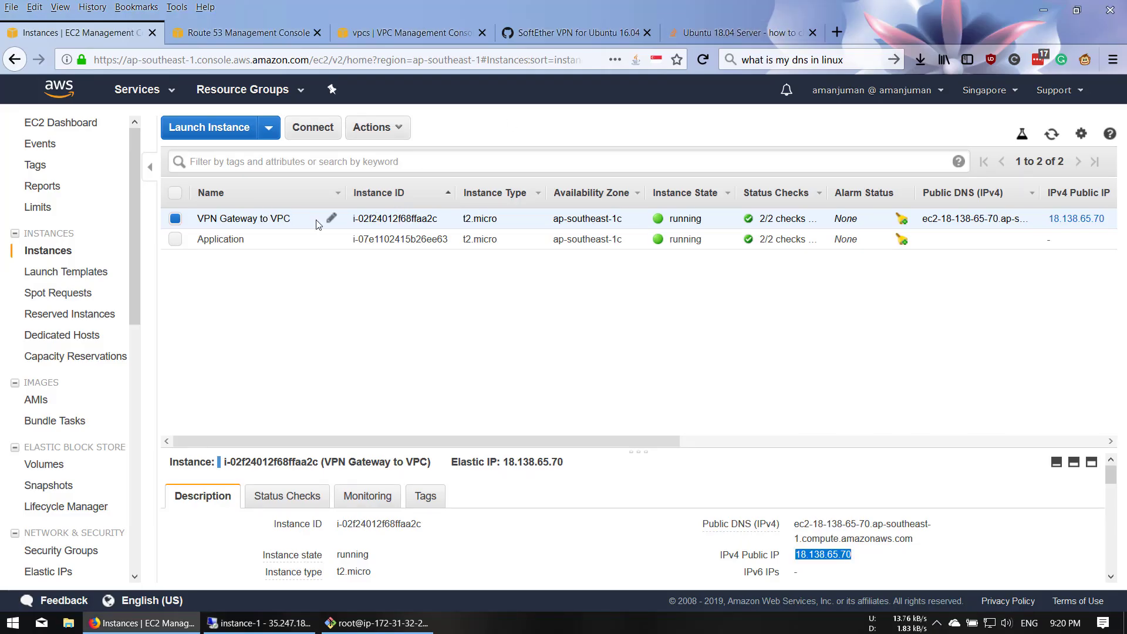
scroll(399, 510, down, 5)
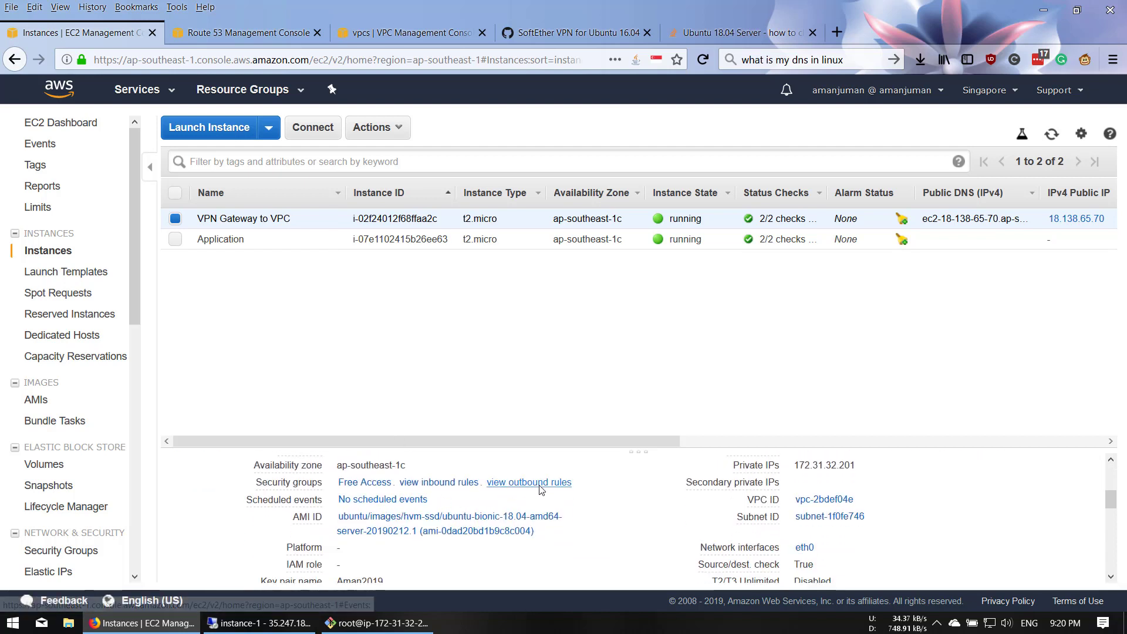
click(523, 485)
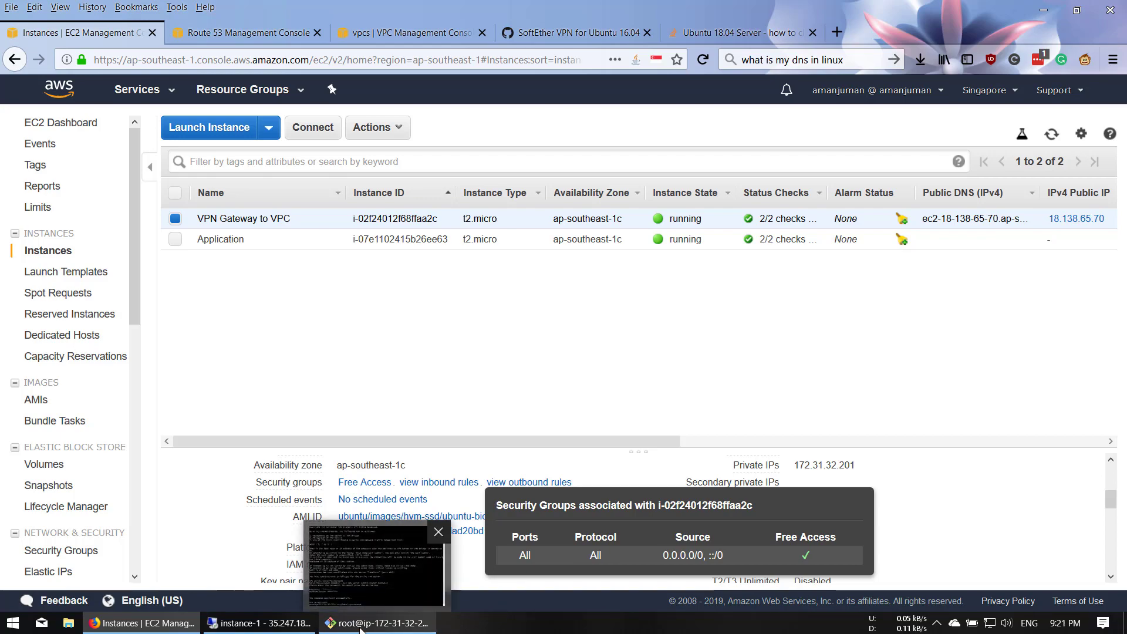
- In the remote desktop's new connection setting, choose port 5555 (SE-VPN Port), enter the administrator password and save the setting
click(259, 622)
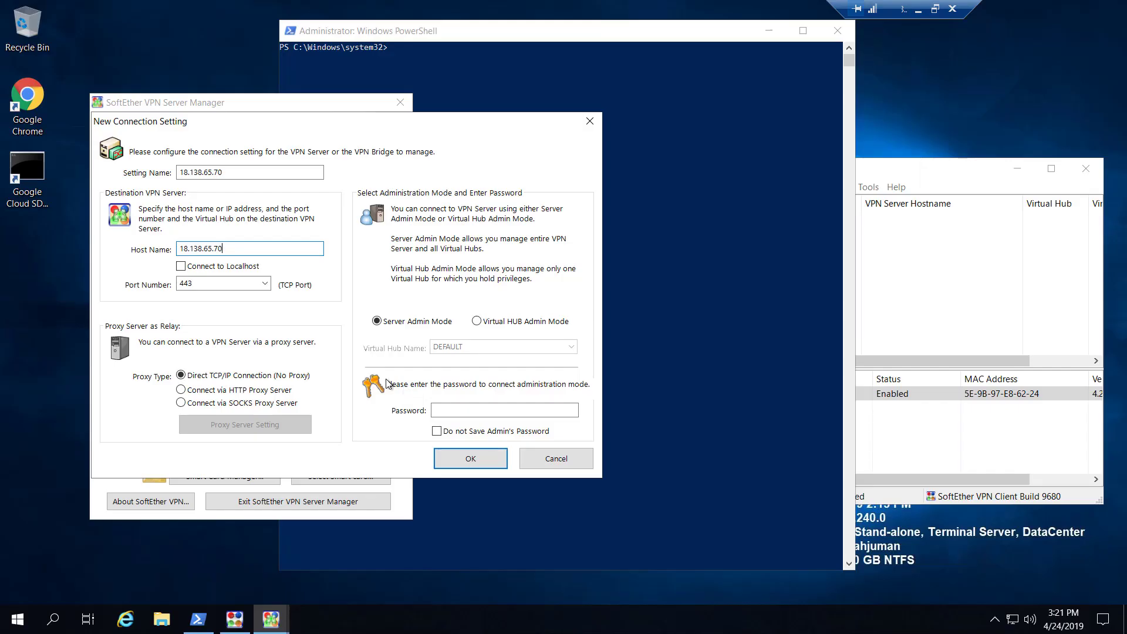
click(265, 283)
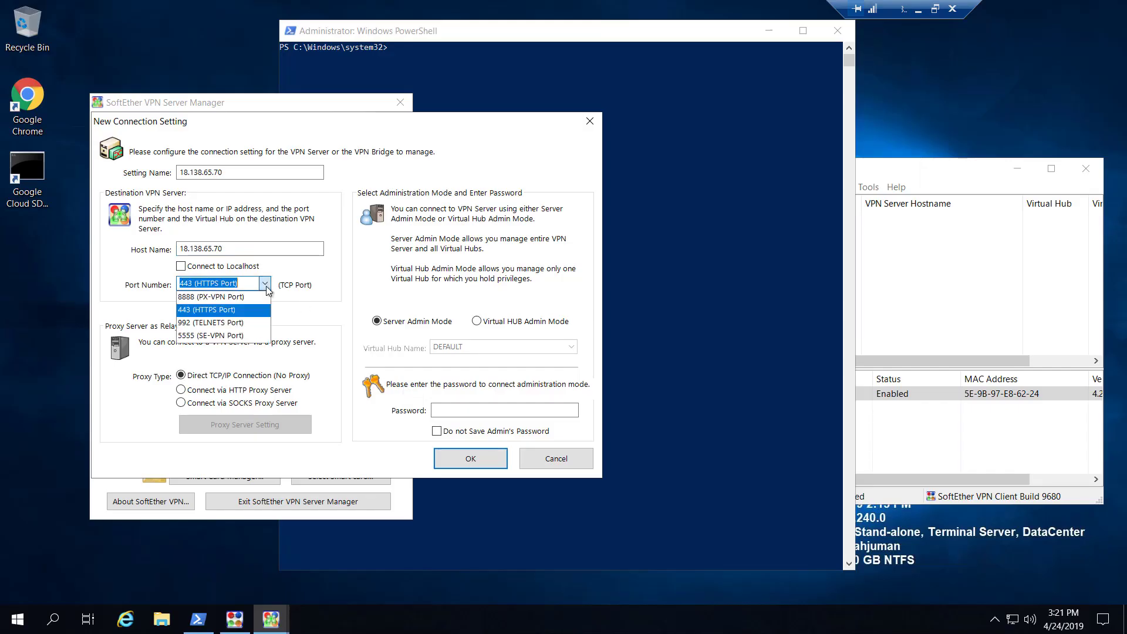
click(203, 336)
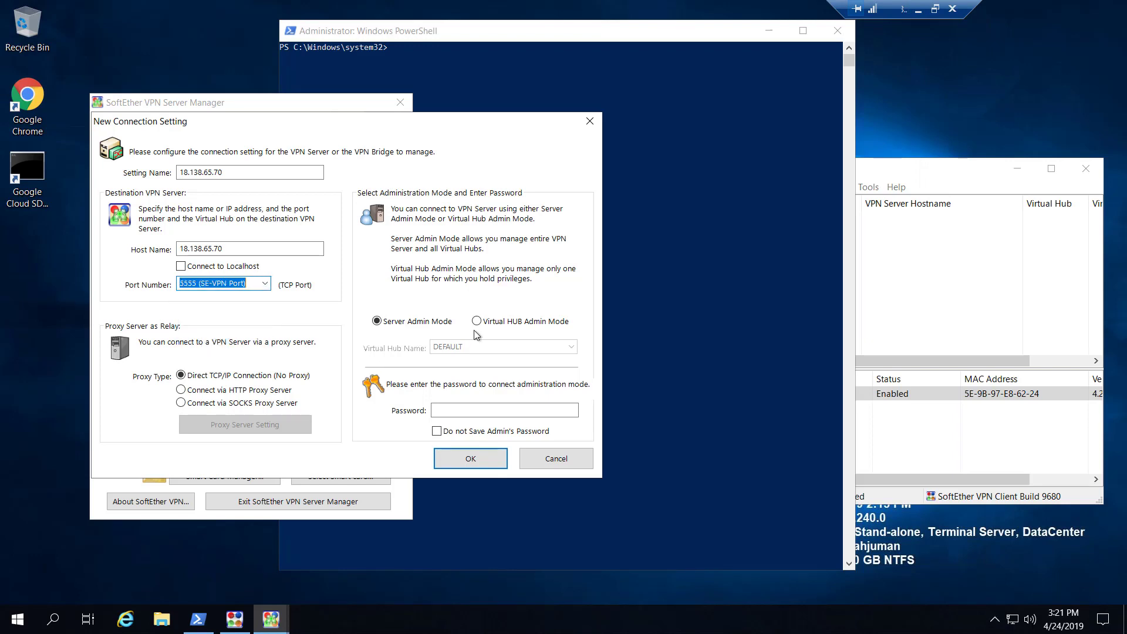
click(464, 409)
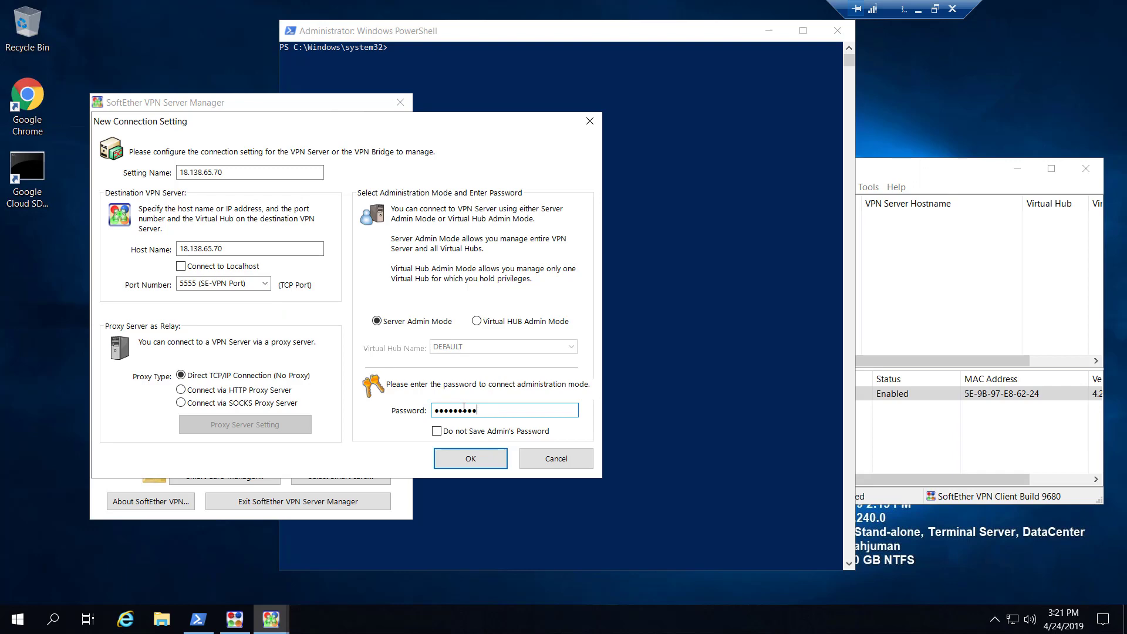
click(484, 459)
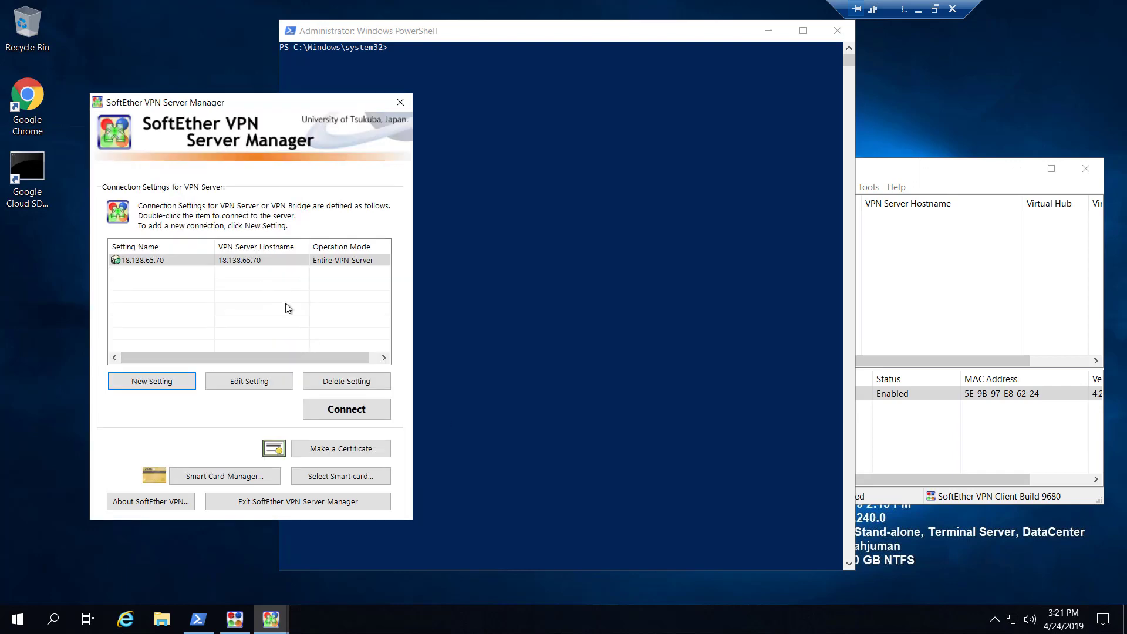
- Connect to the 18.138.65.70 server and initialize it as Remote Access VPN Server and site-to-site center accepting connections from other sites
click(361, 410)
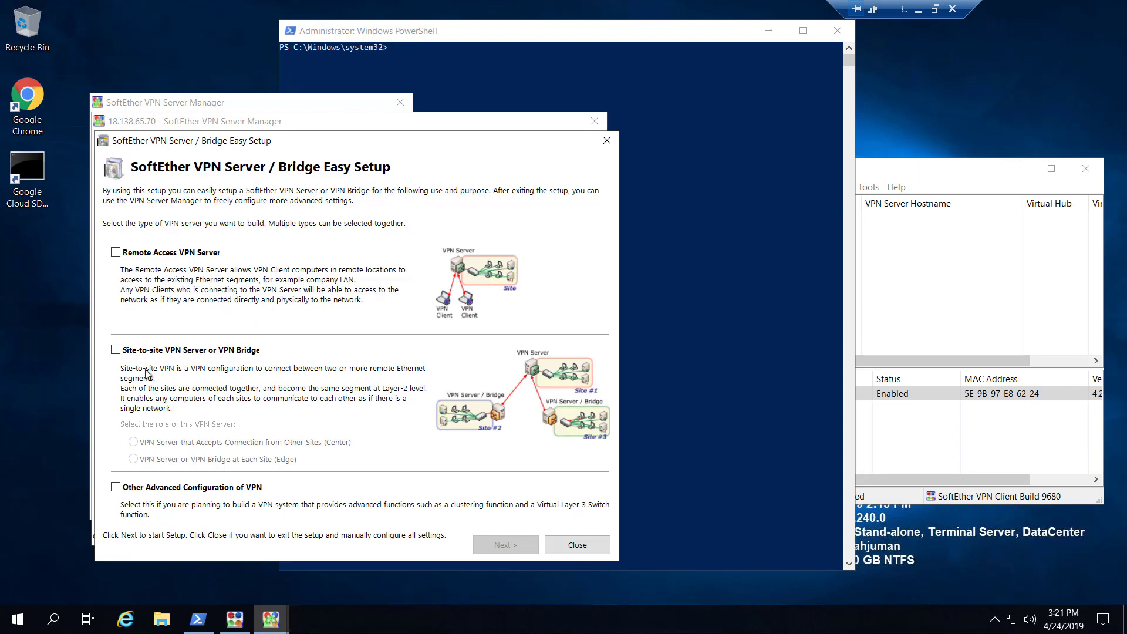
click(117, 254)
click(116, 350)
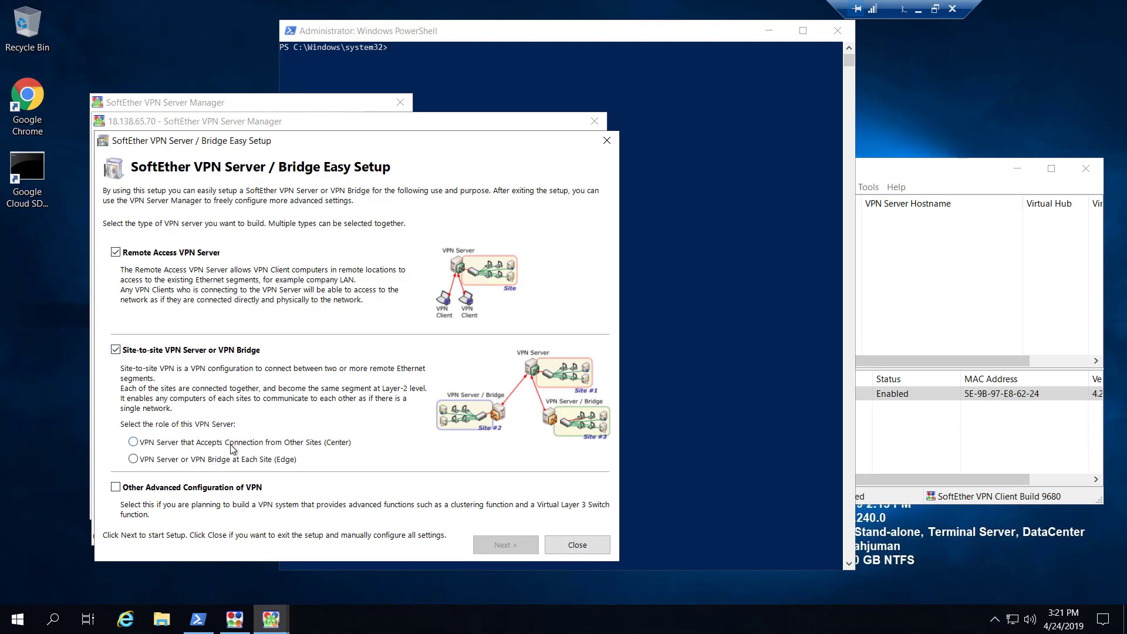
click(115, 254)
click(133, 443)
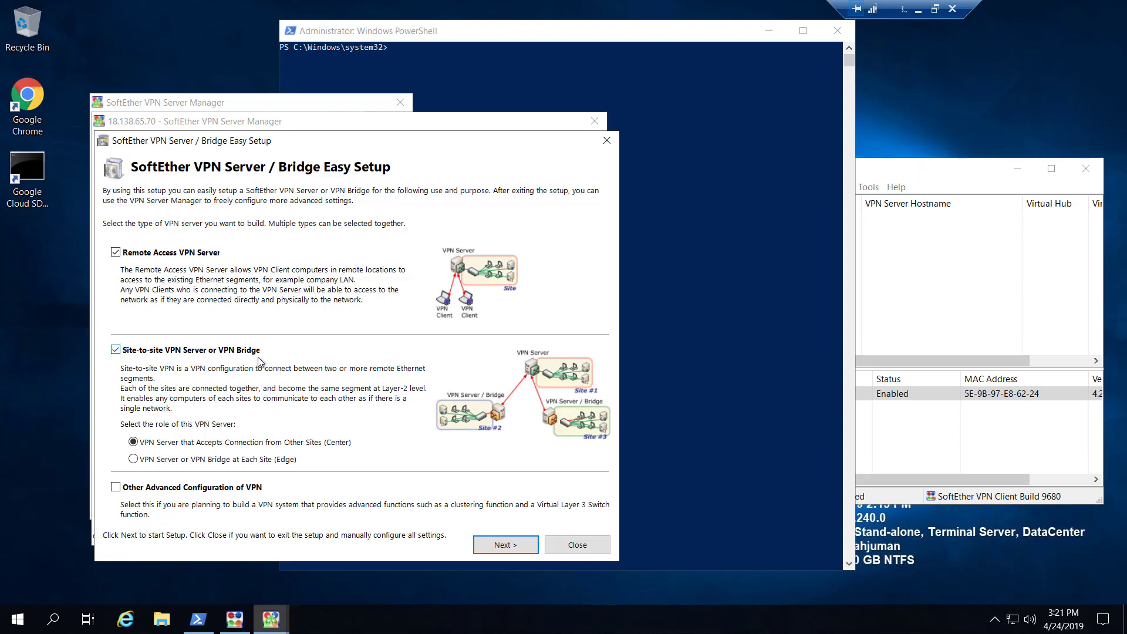
click(502, 545)
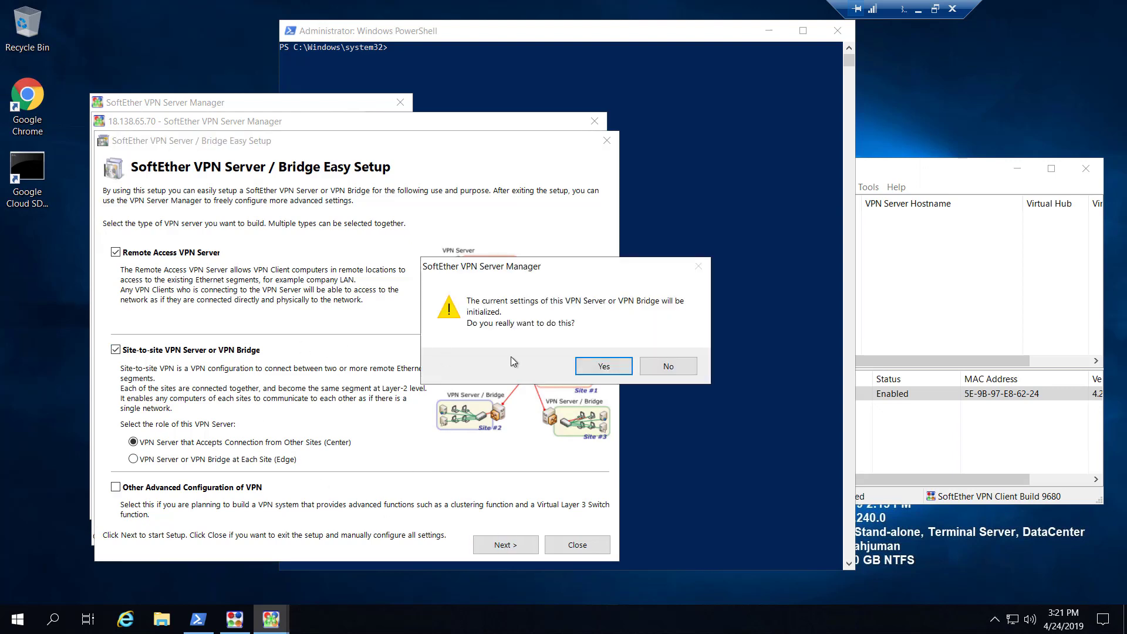
click(604, 365)
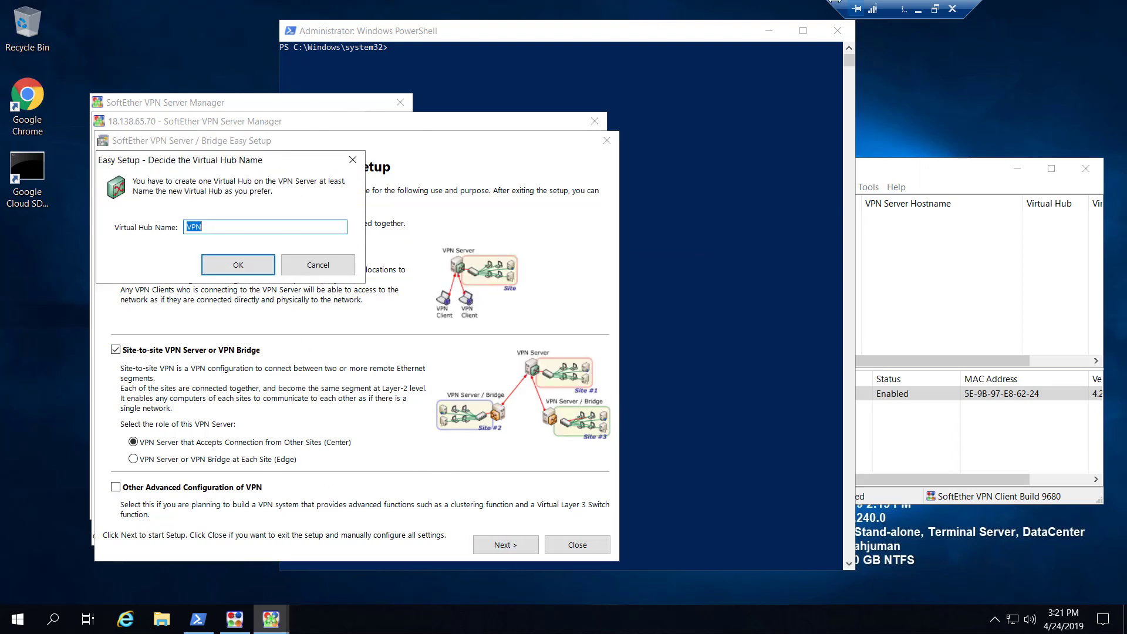
- Copy the region name ap-southeast-1 from the EC2 console's address in the browser and use it as the new Virtual Hub name
click(919, 9)
drag(415, 61, 479, 59)
right_click(479, 59)
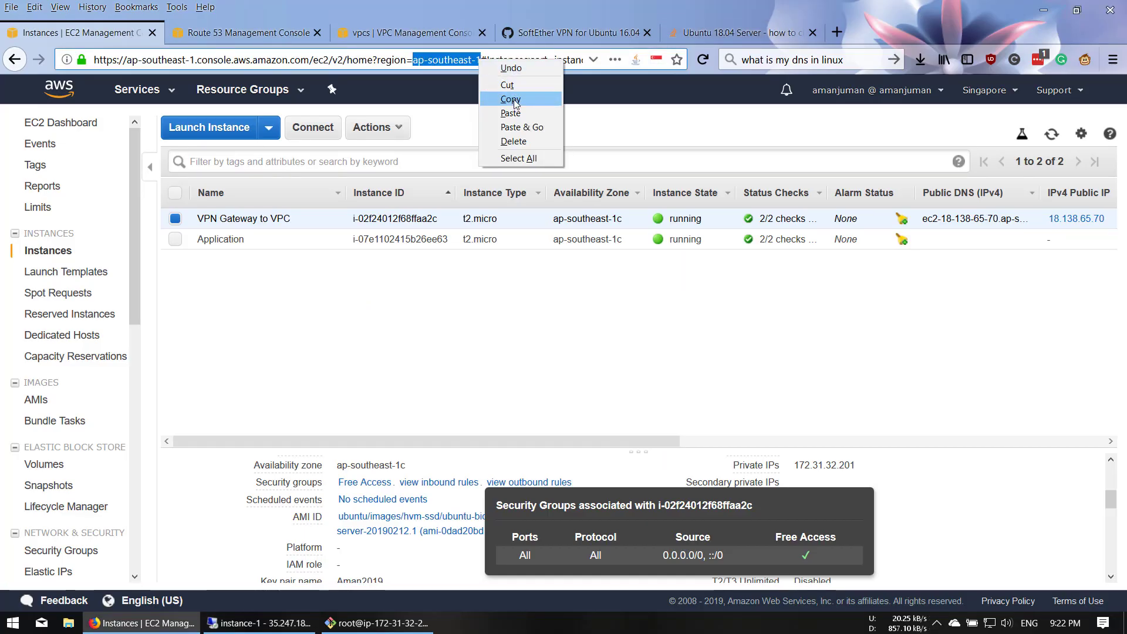
click(511, 100)
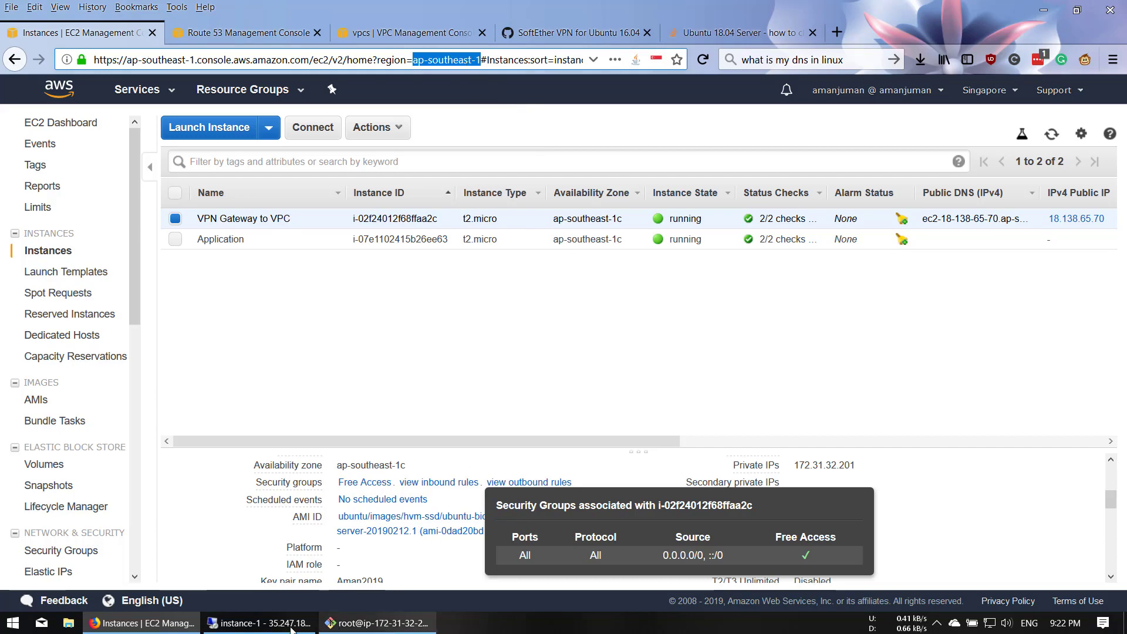
click(258, 623)
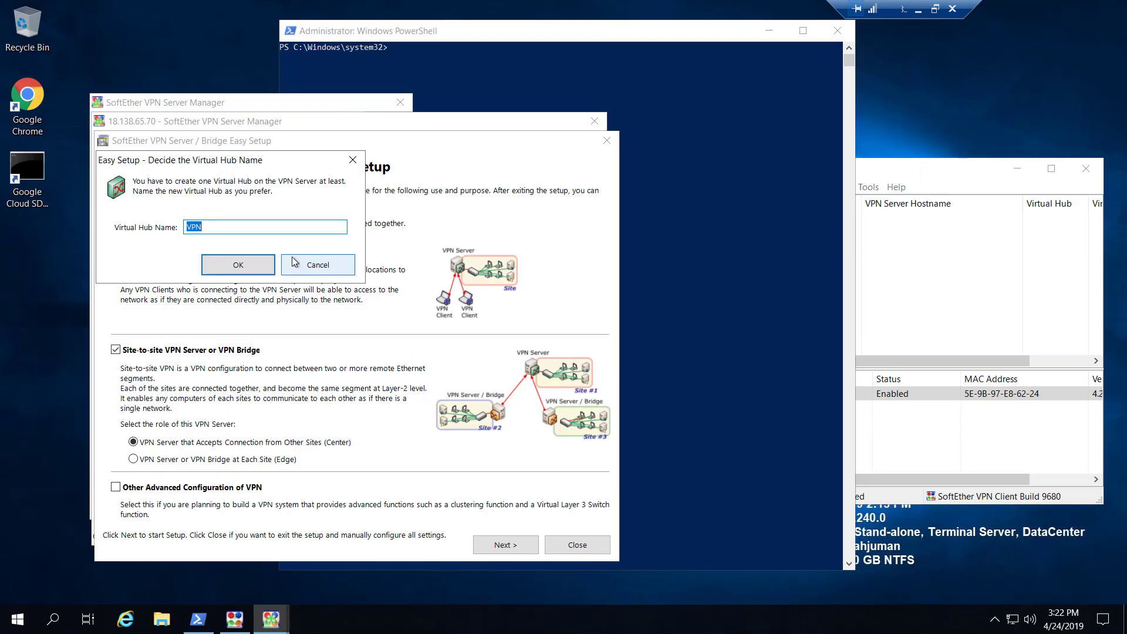
key(ctrl+v)
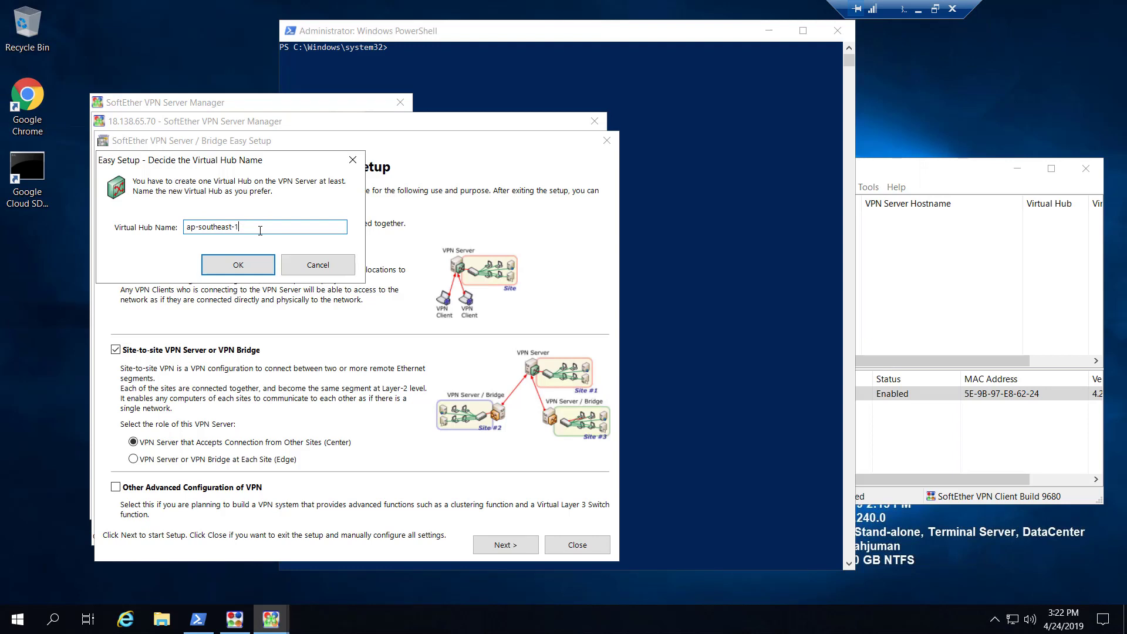
click(262, 271)
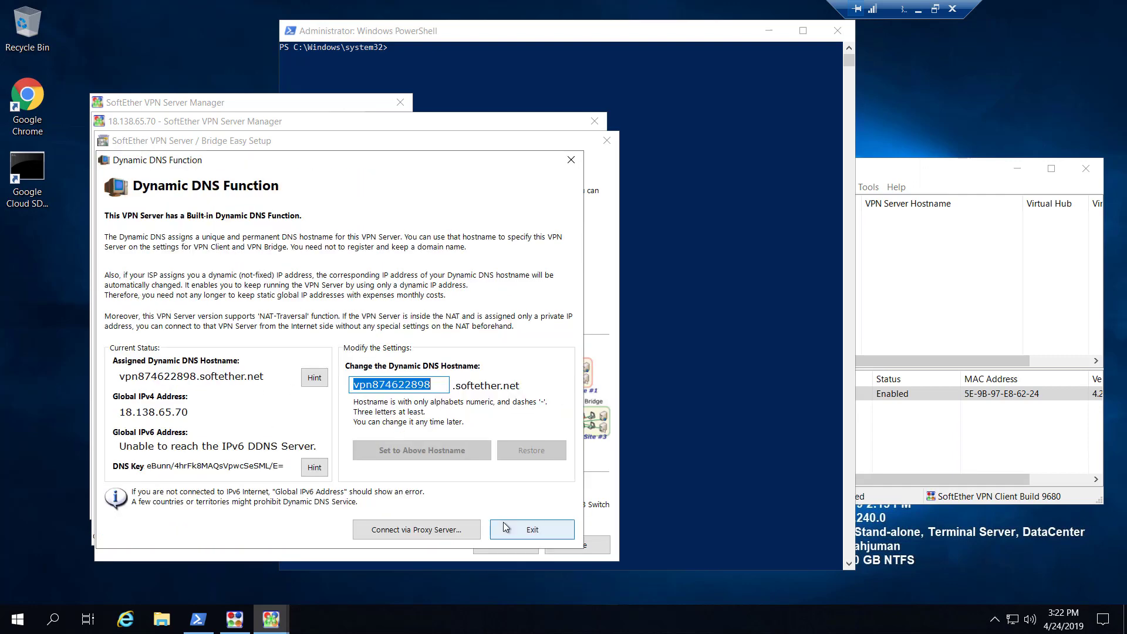
- Keep the dynamic DNS hostname, enable the L2TP over IPsec and raw L2TP server functions, and disable VPN Azure
click(519, 531)
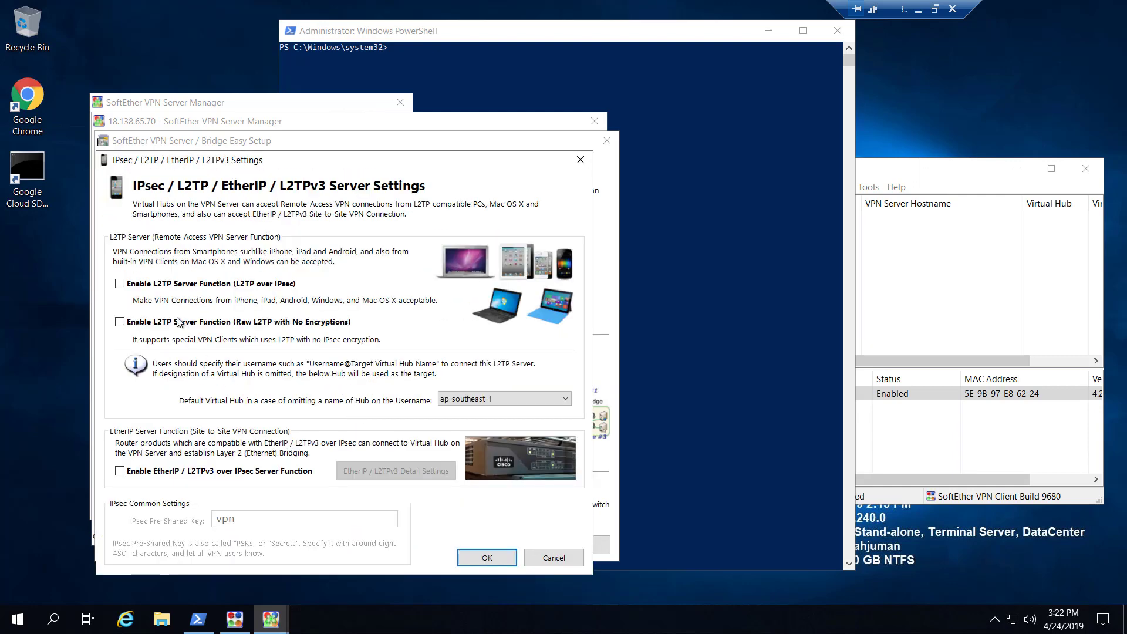
click(121, 286)
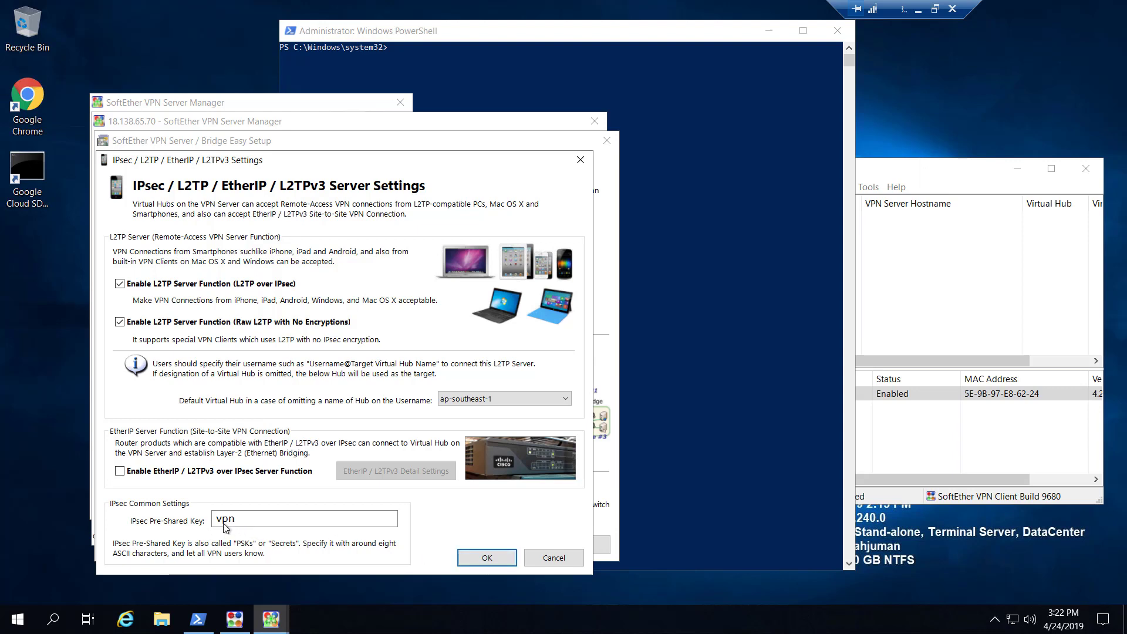
click(467, 559)
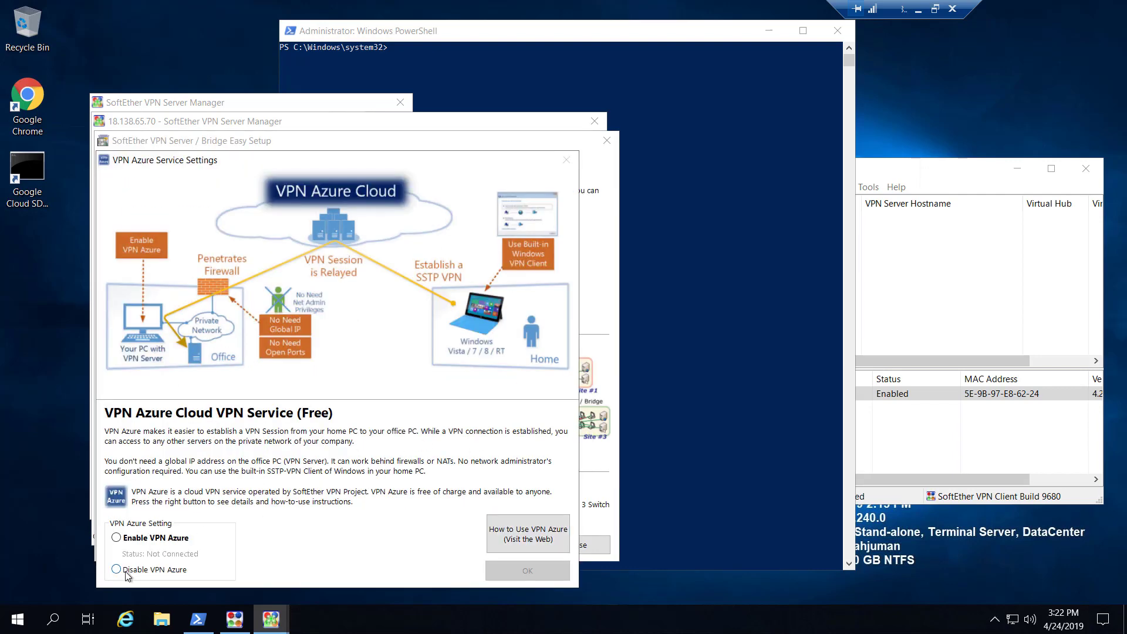
click(121, 569)
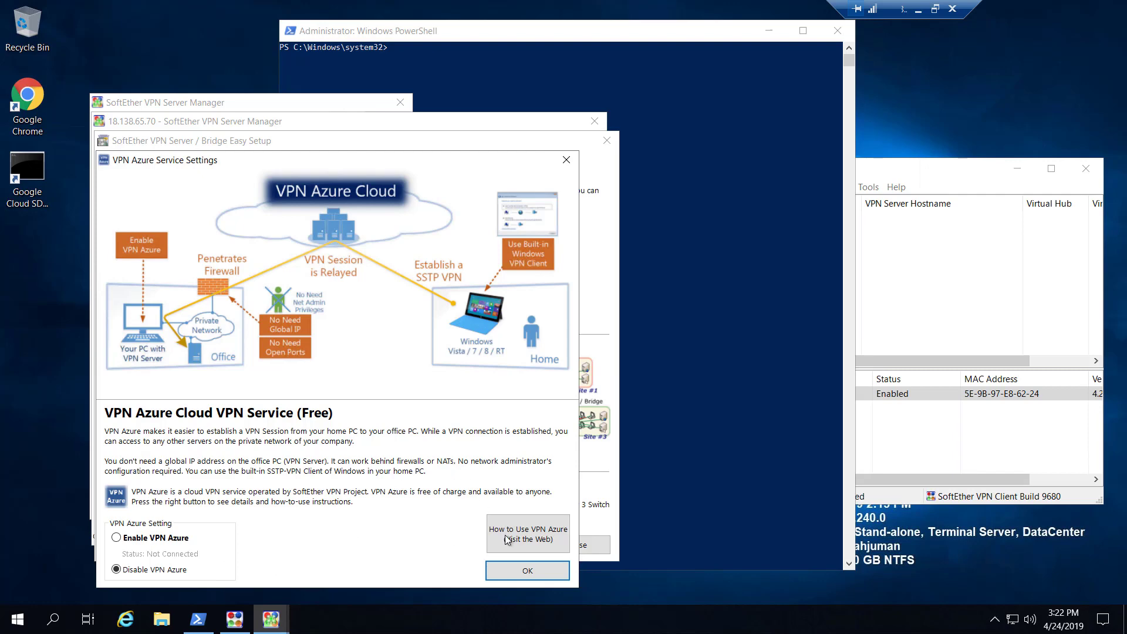
click(518, 571)
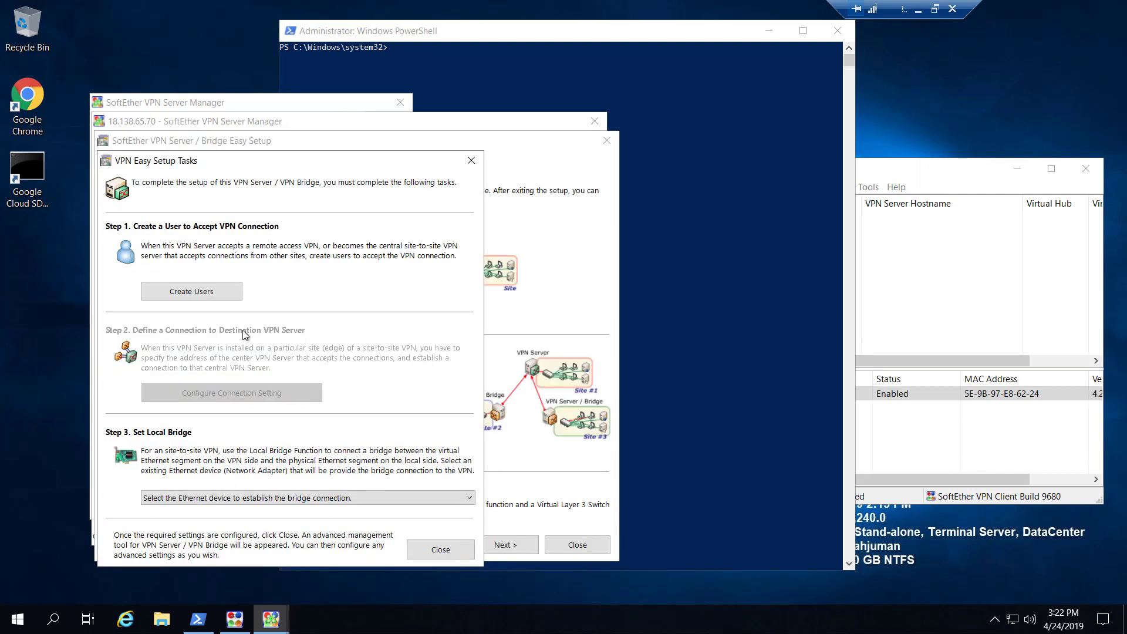
- Start creating a VPN user with password authentication, entering the user name, the password and its confirmation
click(193, 291)
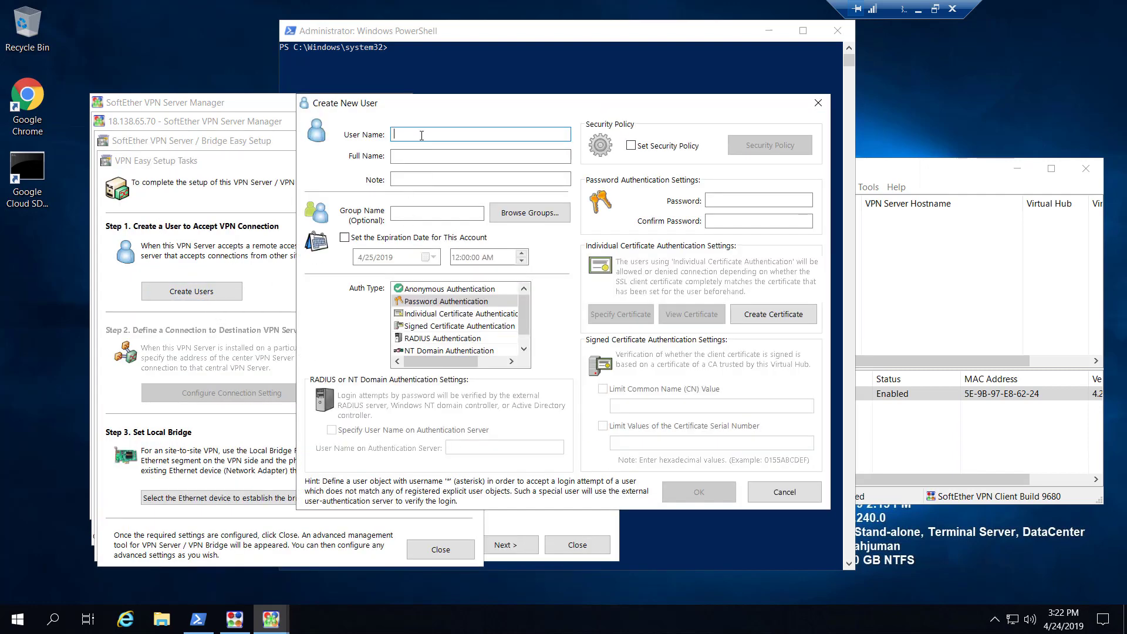
text(aman)
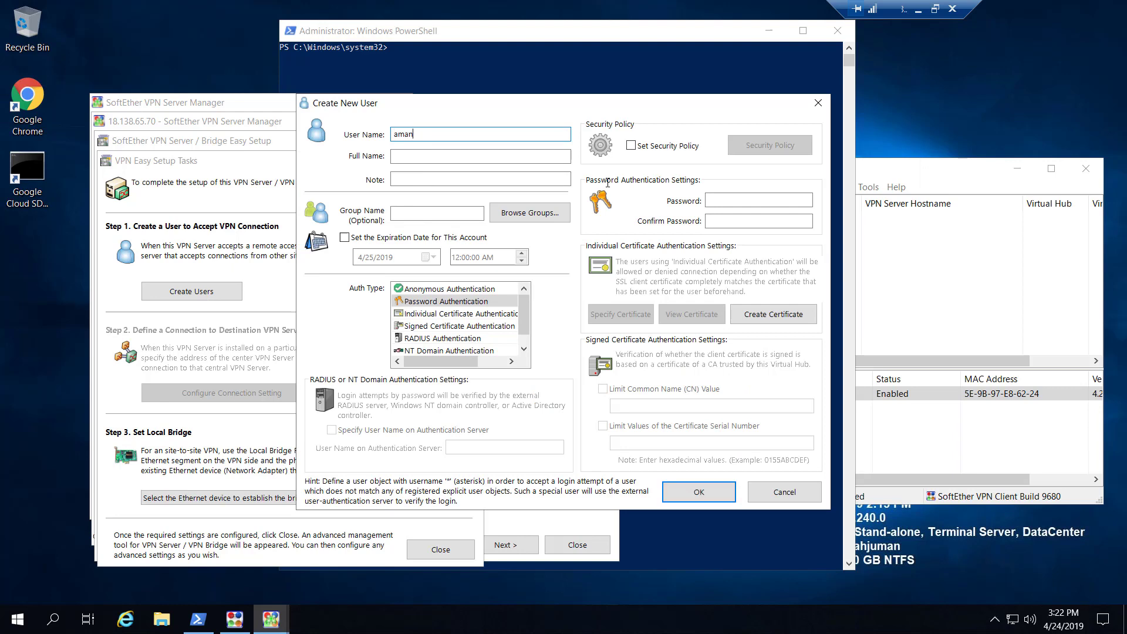
click(725, 198)
text(a•••)
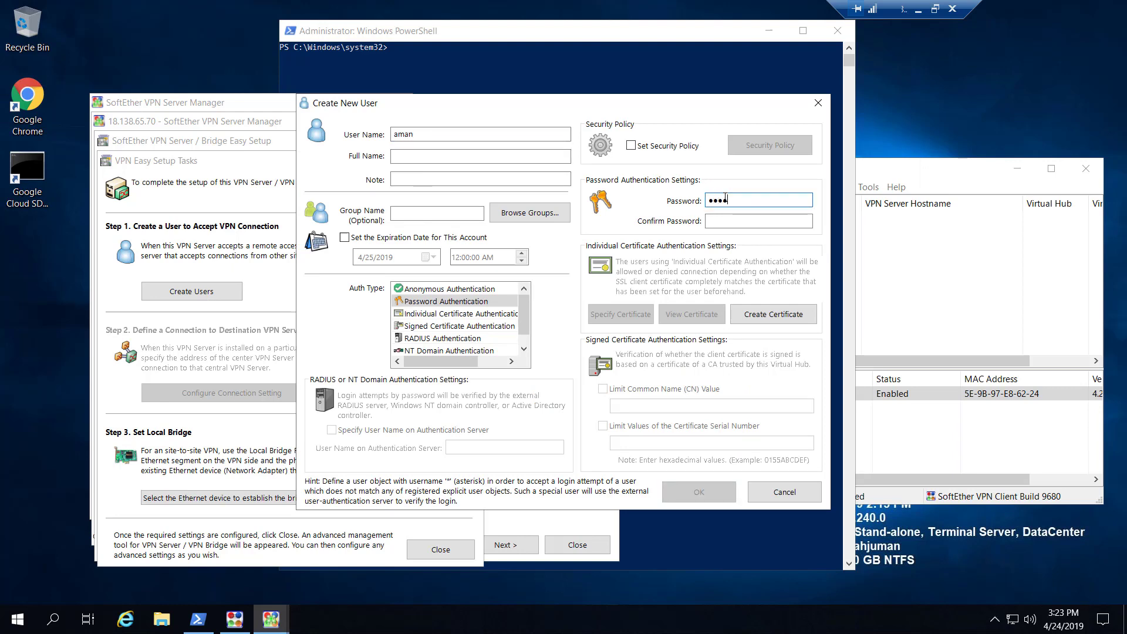
text(•••••)
key(ctrl+a)
text(••)
key(Tab)
text(••••••••)
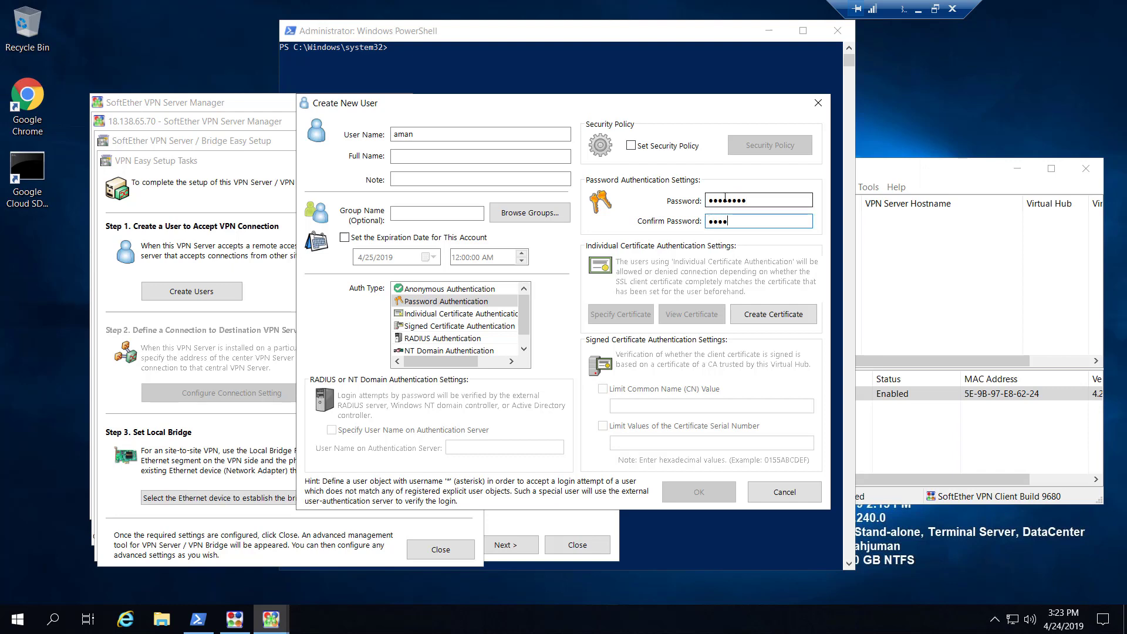
- Enable a security policy for the new user with a maximum of 32 TCP connections and finish creating the user
click(631, 145)
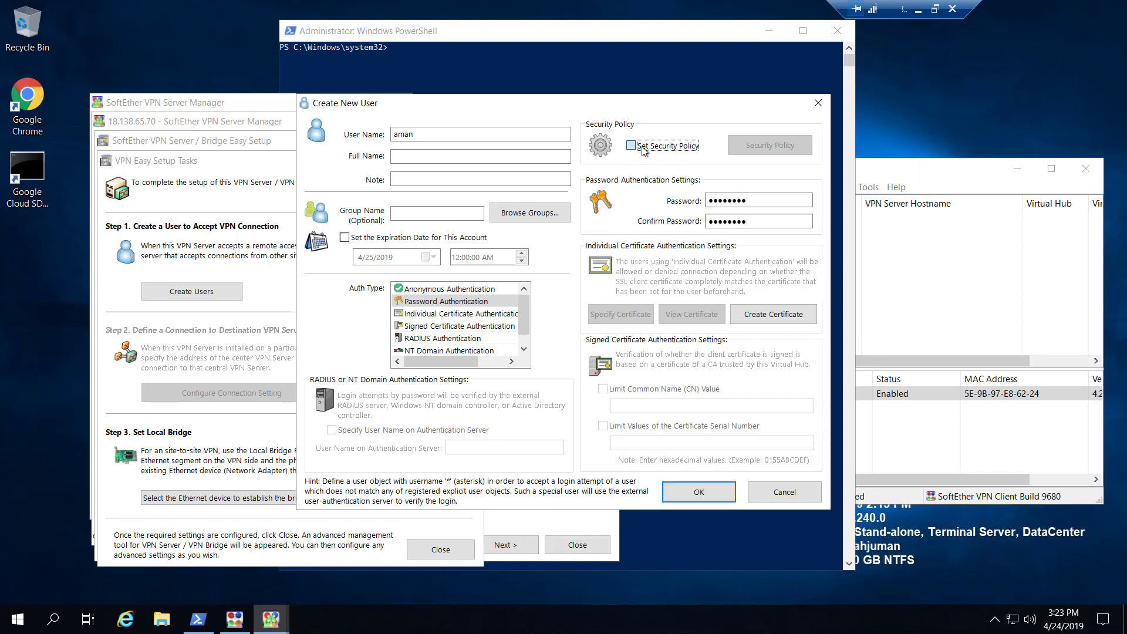
click(769, 146)
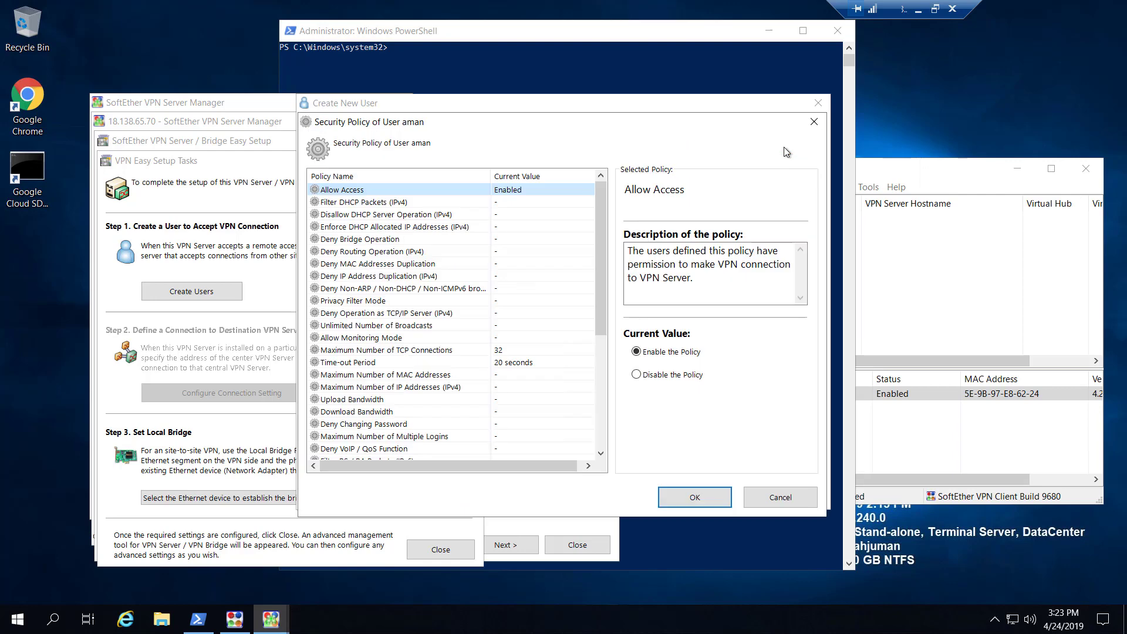
click(429, 351)
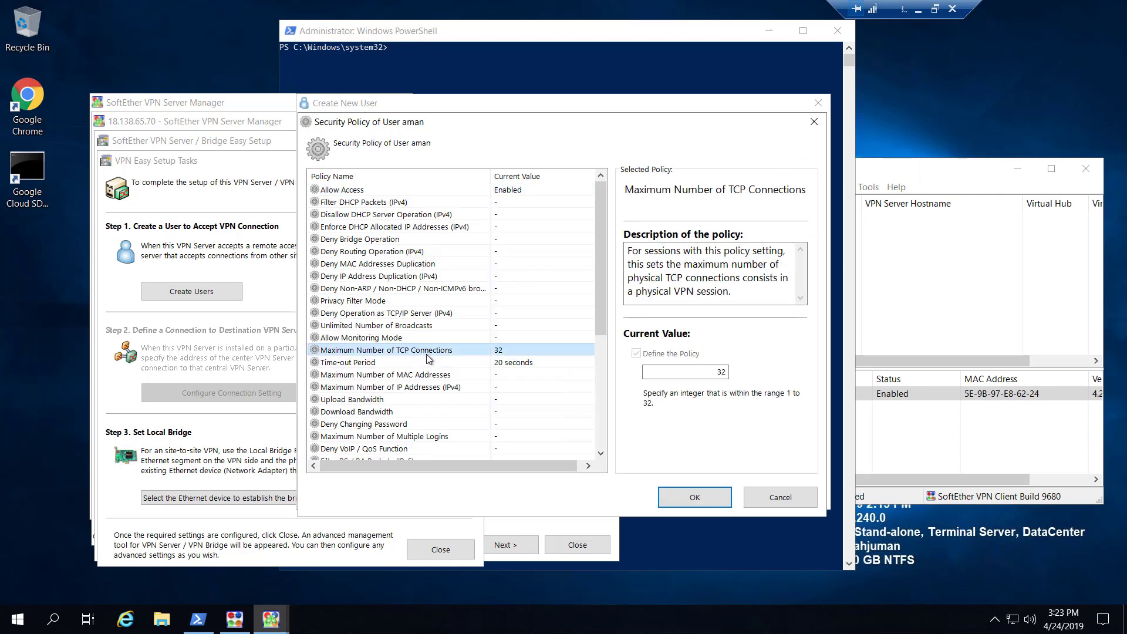
double_click(721, 371)
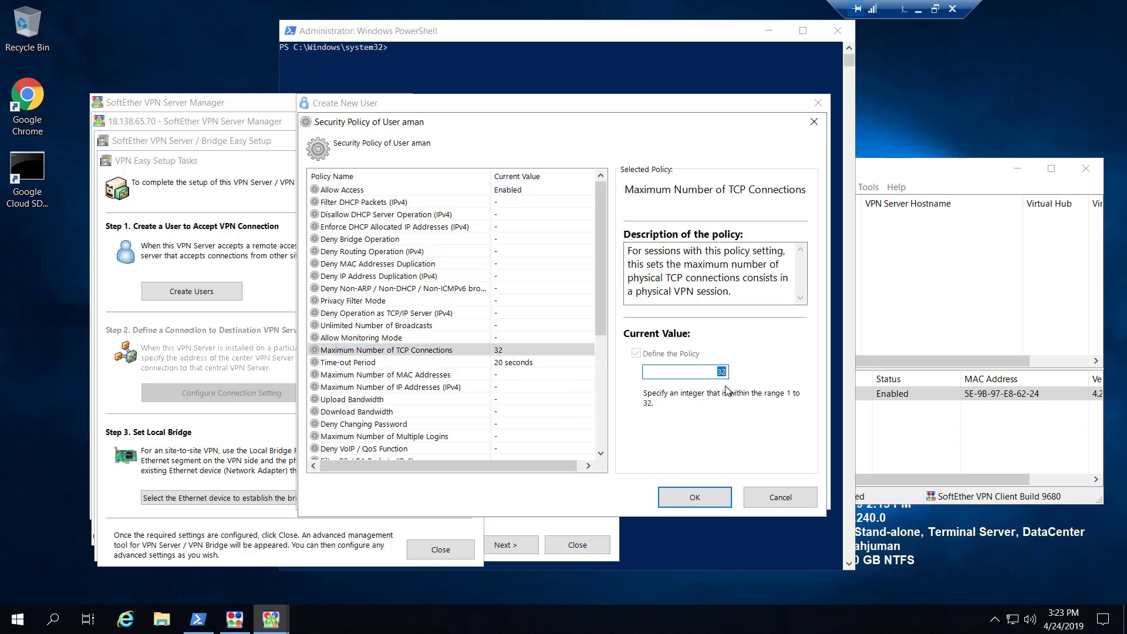
click(700, 499)
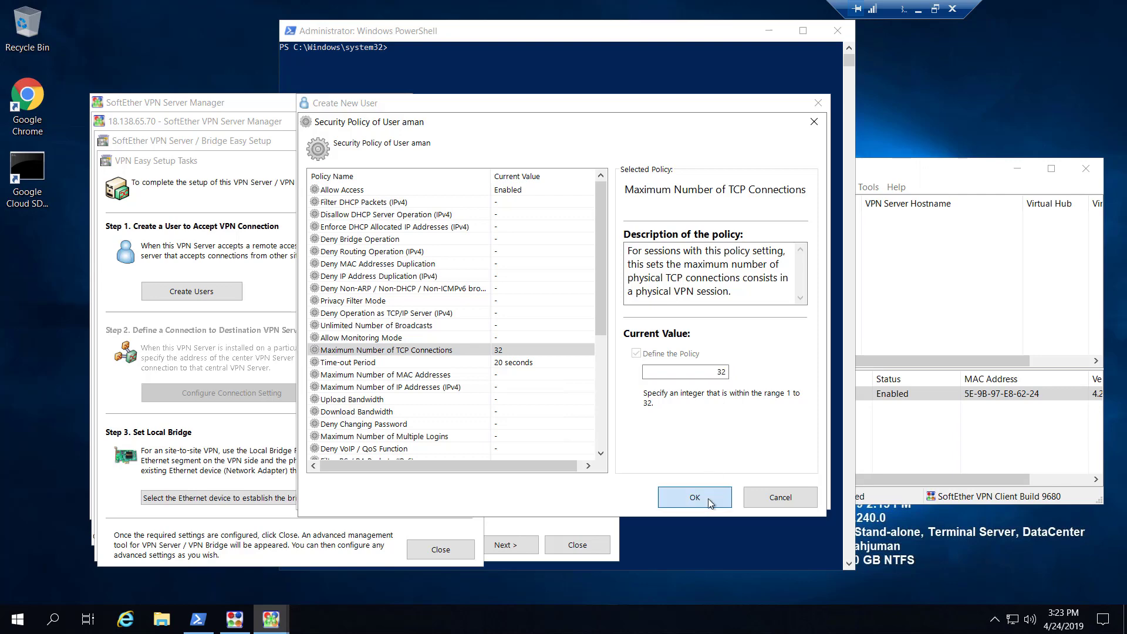
click(700, 497)
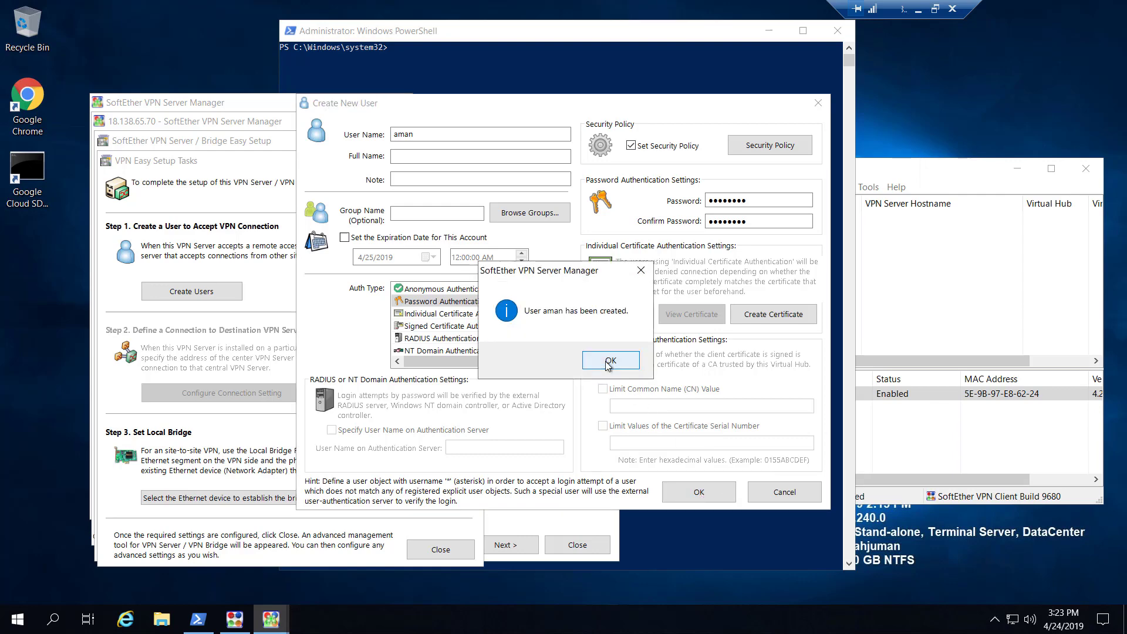
click(610, 361)
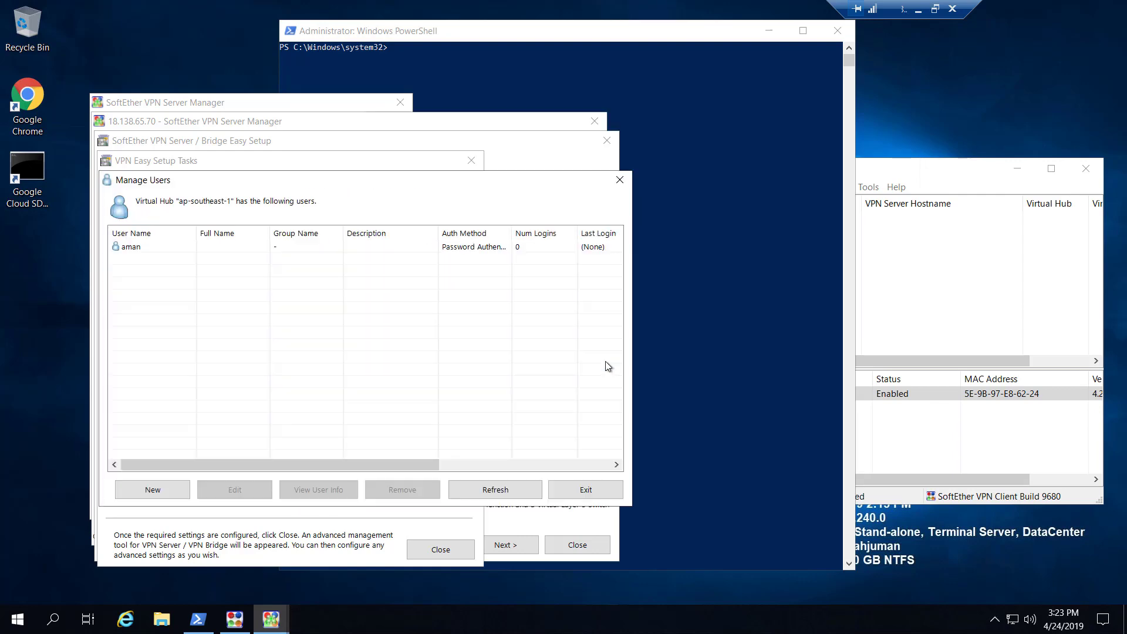
click(584, 488)
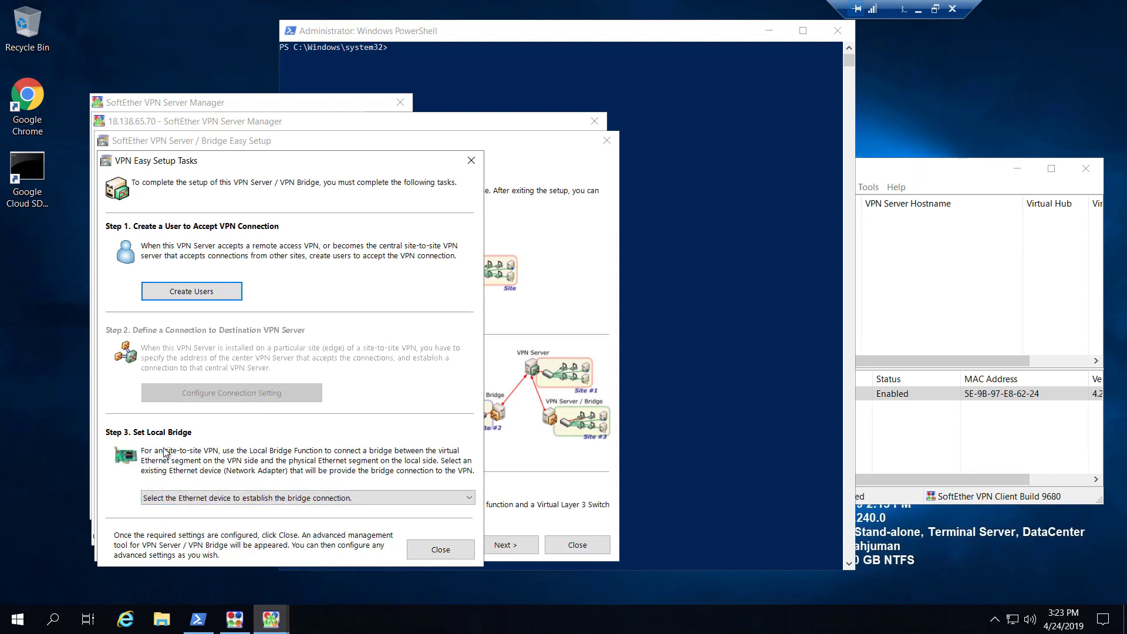
- Set eth0 as the Ethernet device for the local bridge and check the resulting entry in the local bridge settings
click(199, 499)
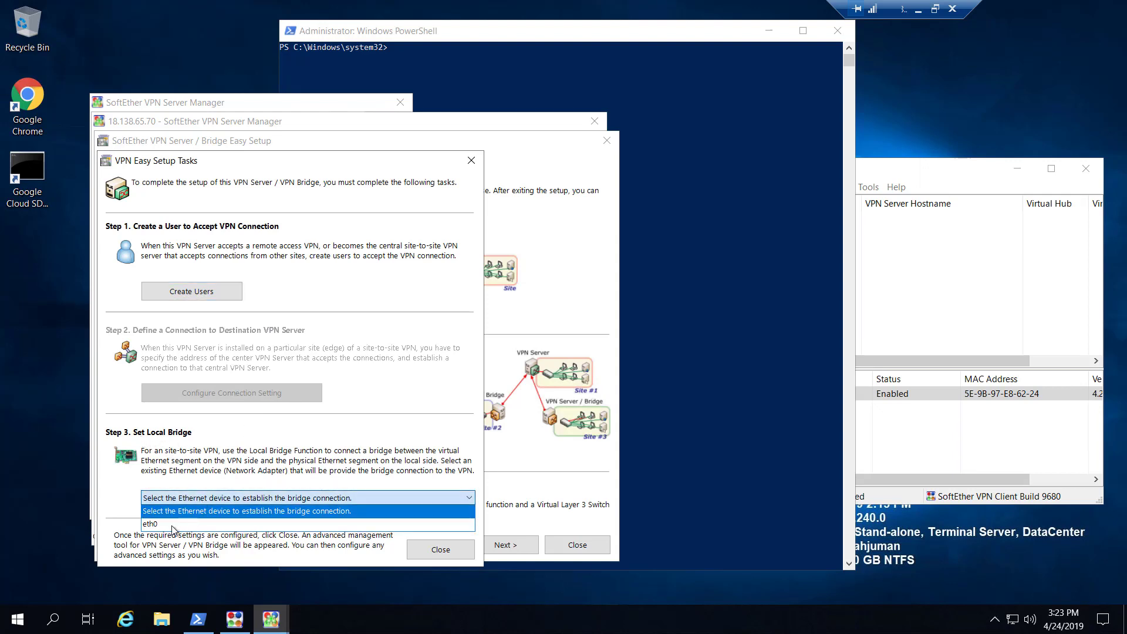
click(158, 524)
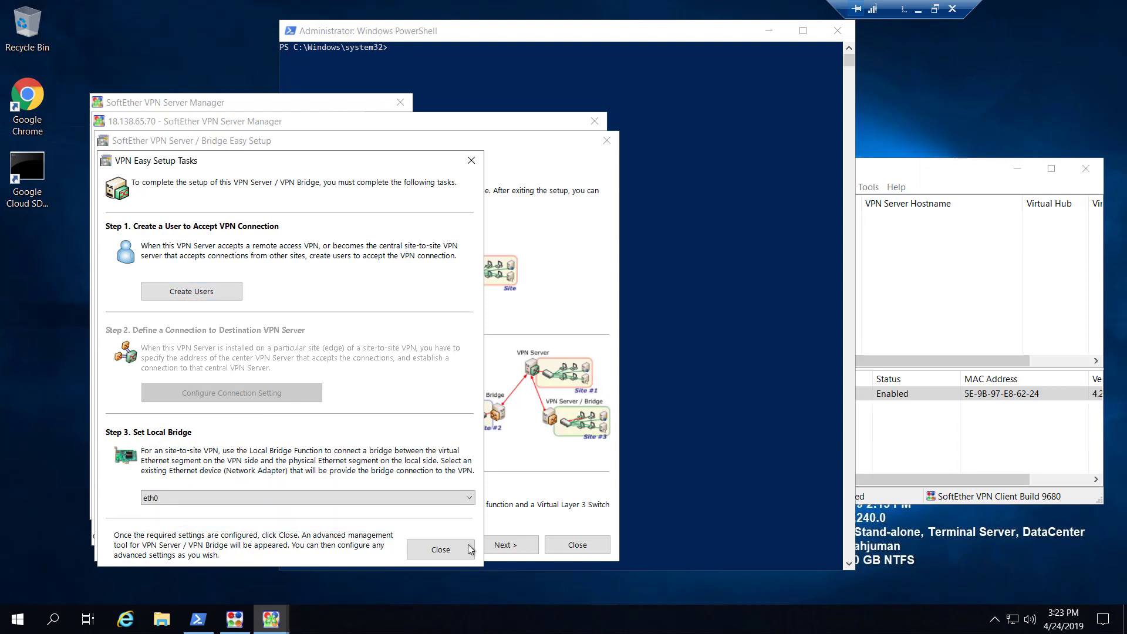
click(441, 549)
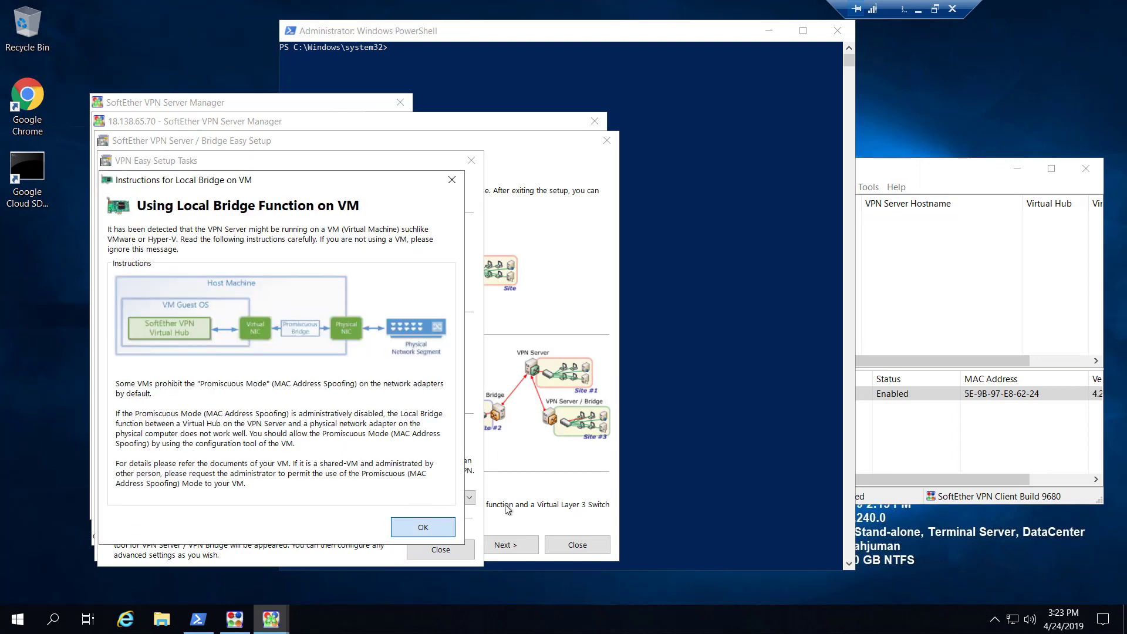
click(423, 526)
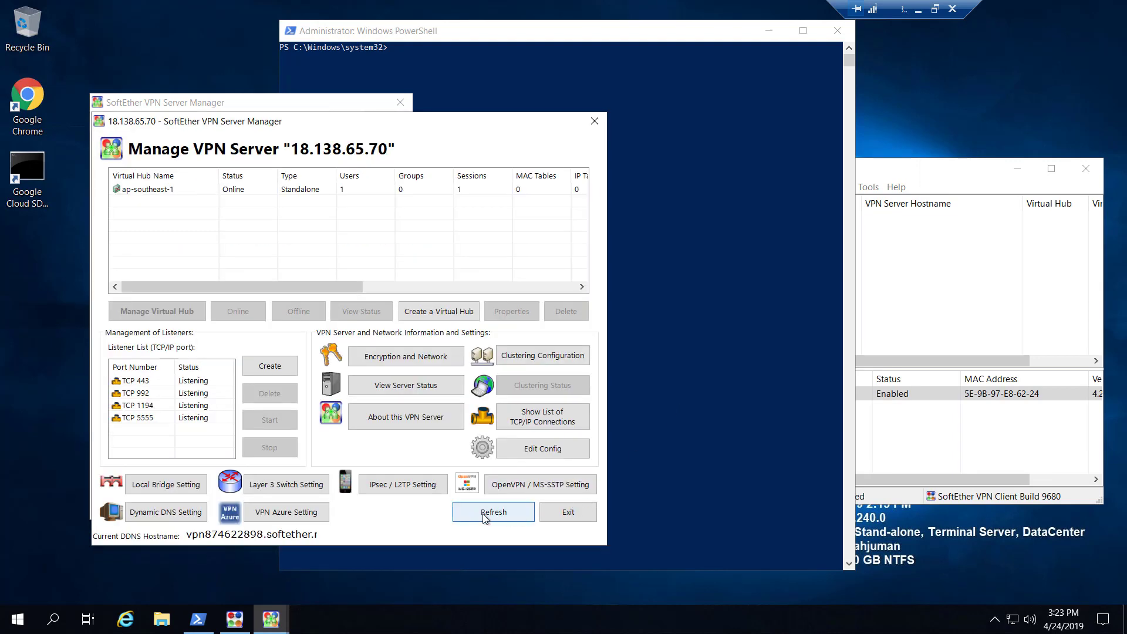
click(166, 484)
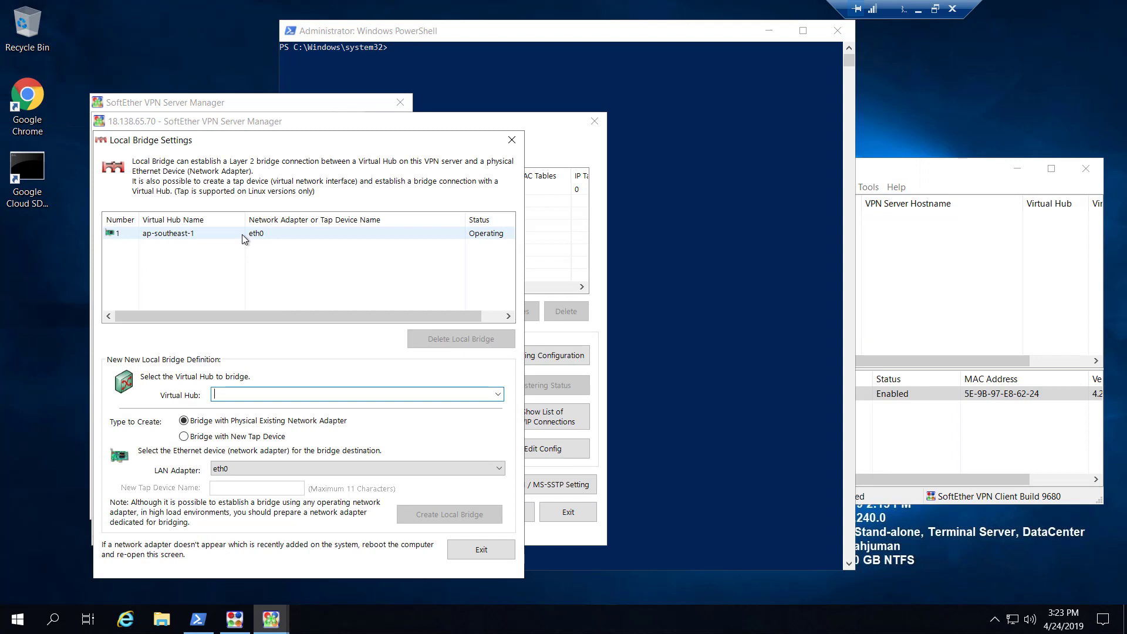
click(515, 141)
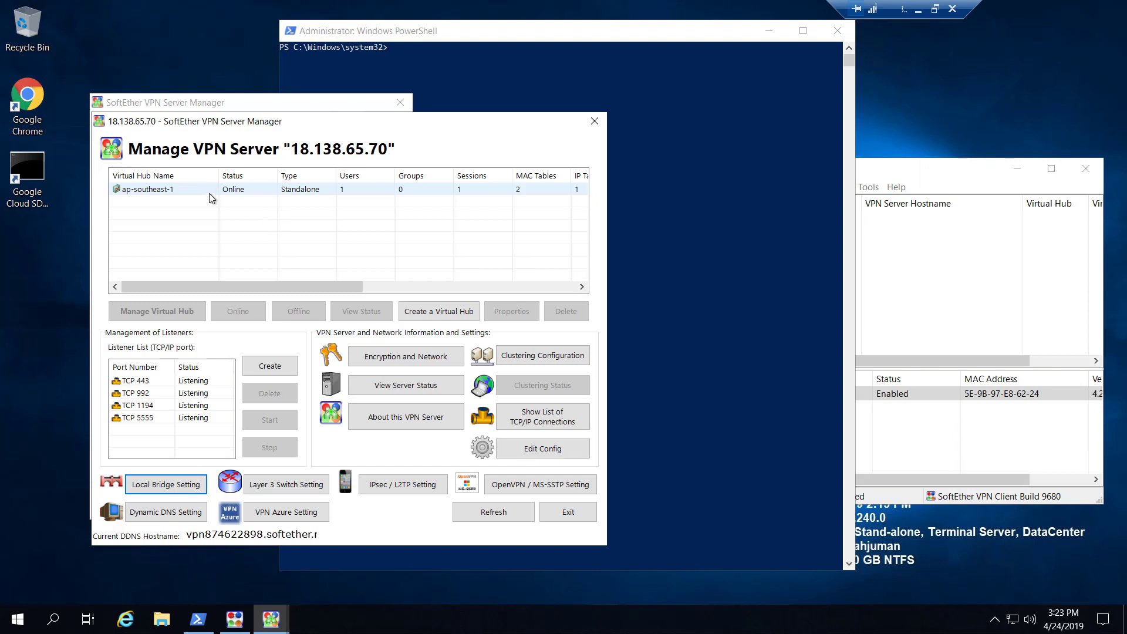
- Enable SecureNAT on the ap-southeast-1 Virtual Hub
click(210, 194)
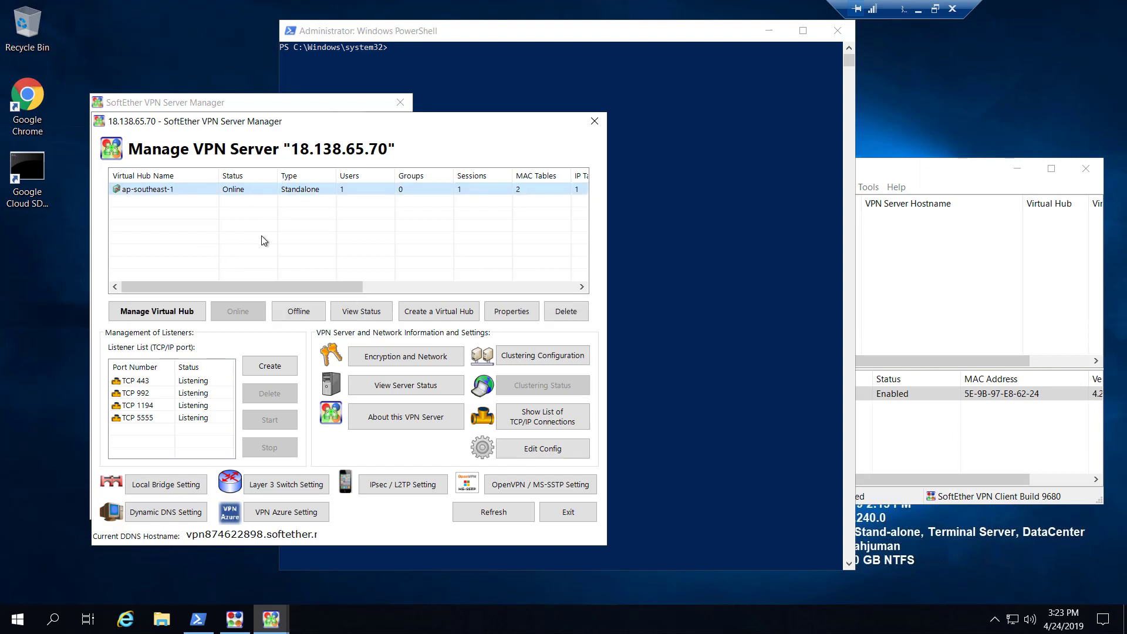
click(145, 314)
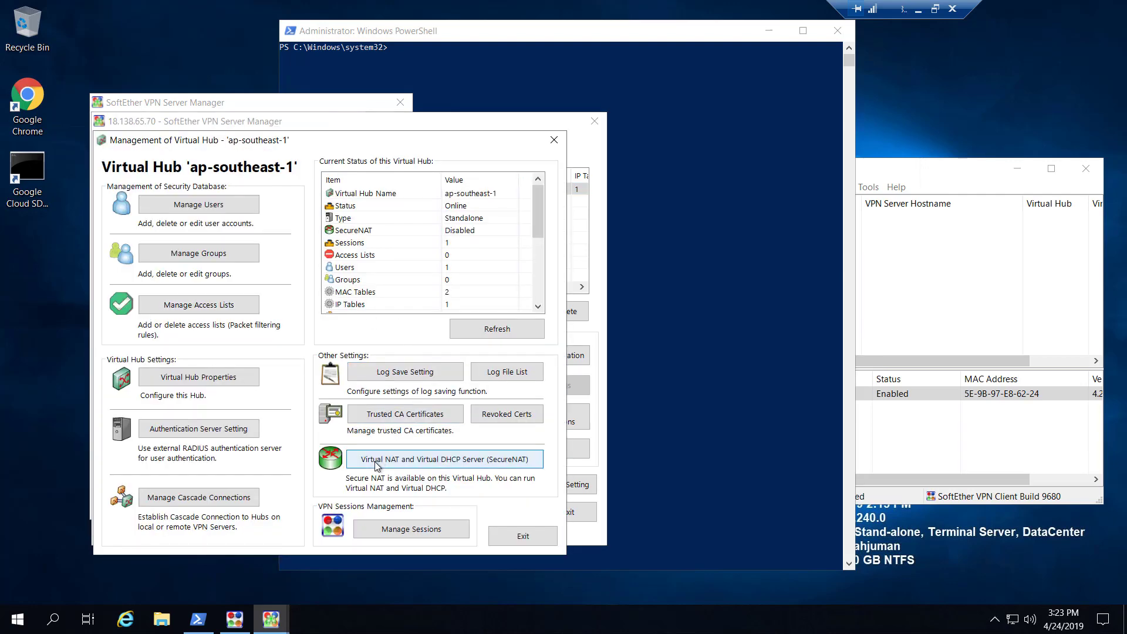
click(376, 464)
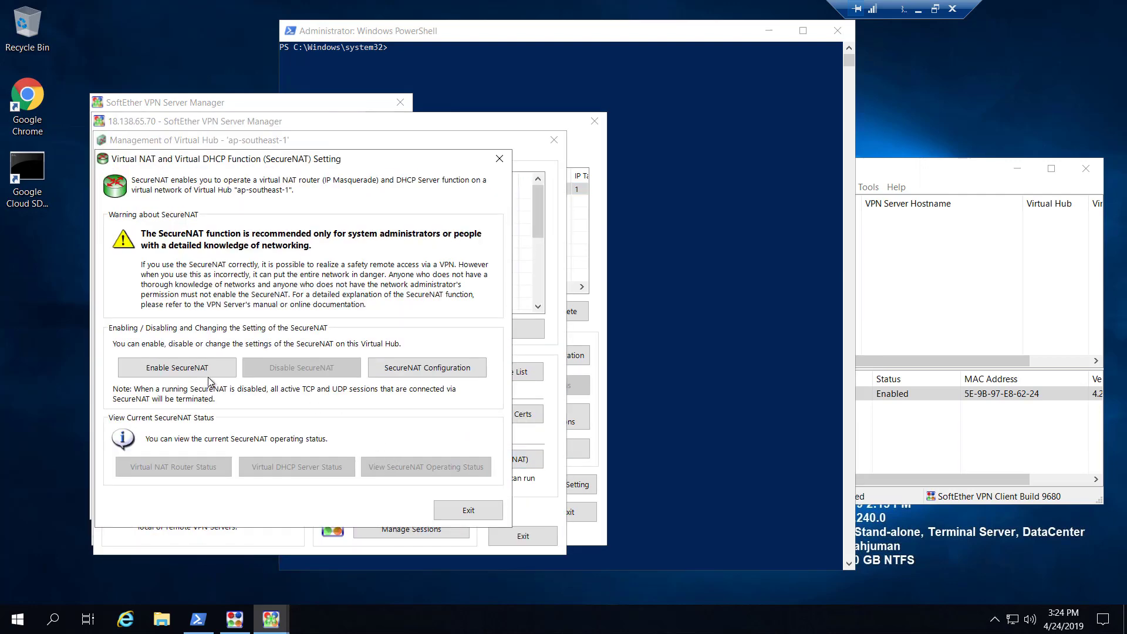
click(165, 370)
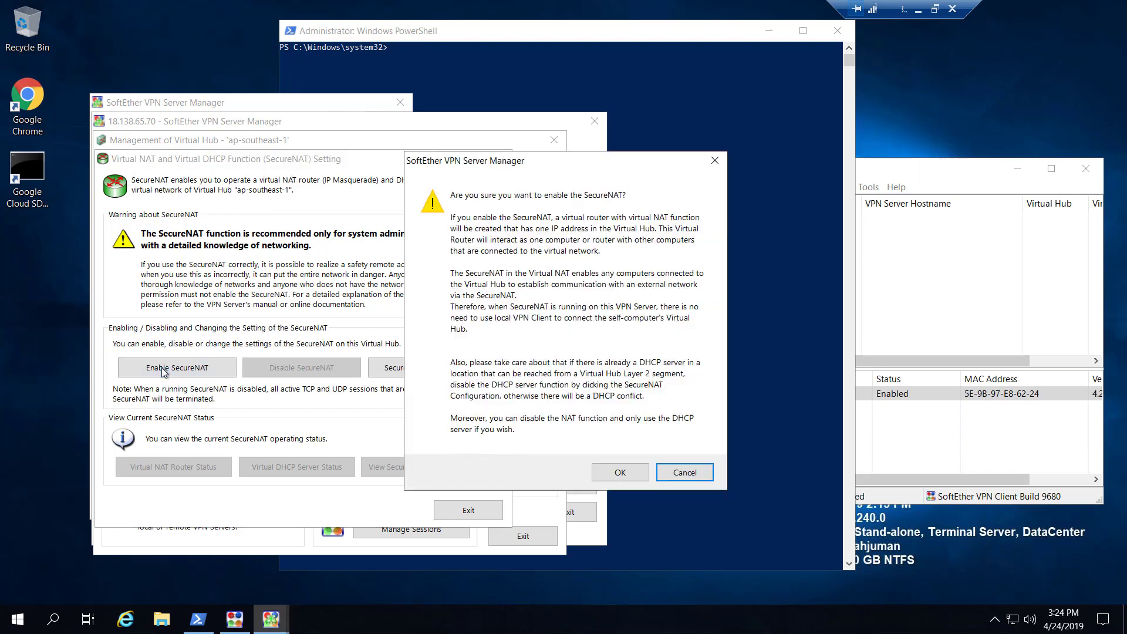
click(611, 472)
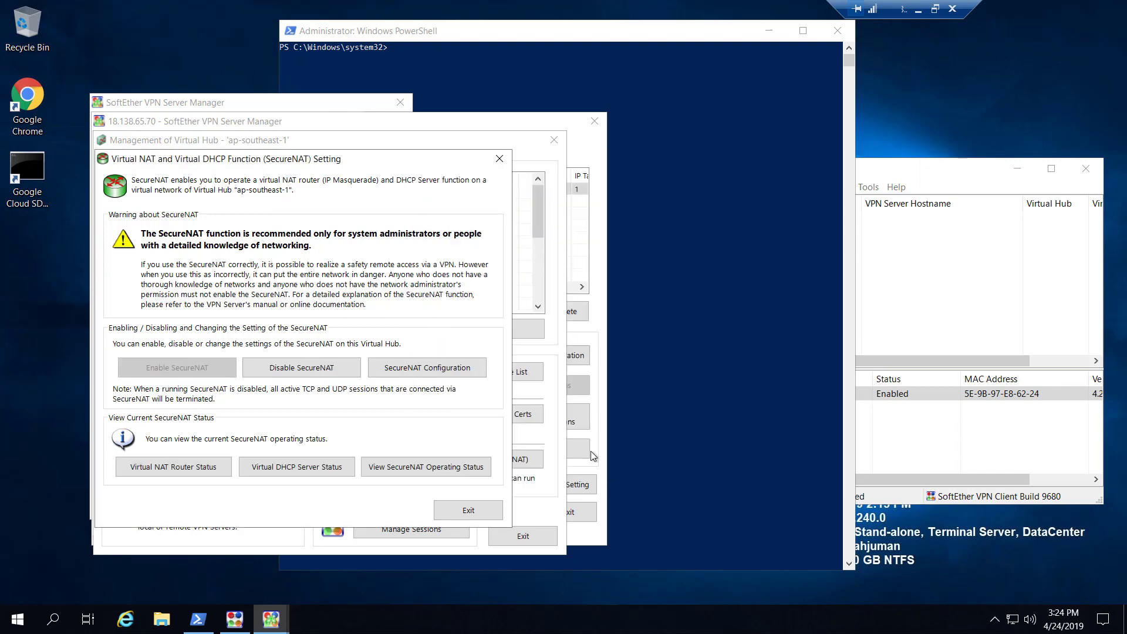
- Set the SecureNAT virtual DHCP server to distribute addresses from 192.168.30.101 to 192.168.30.200
click(442, 370)
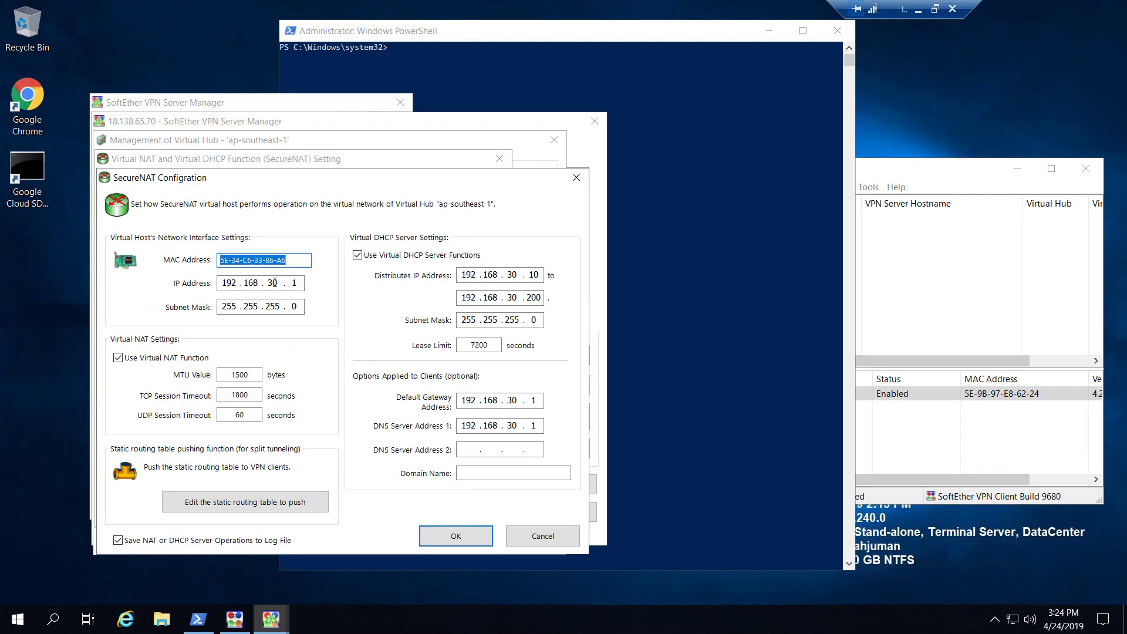
double_click(274, 283)
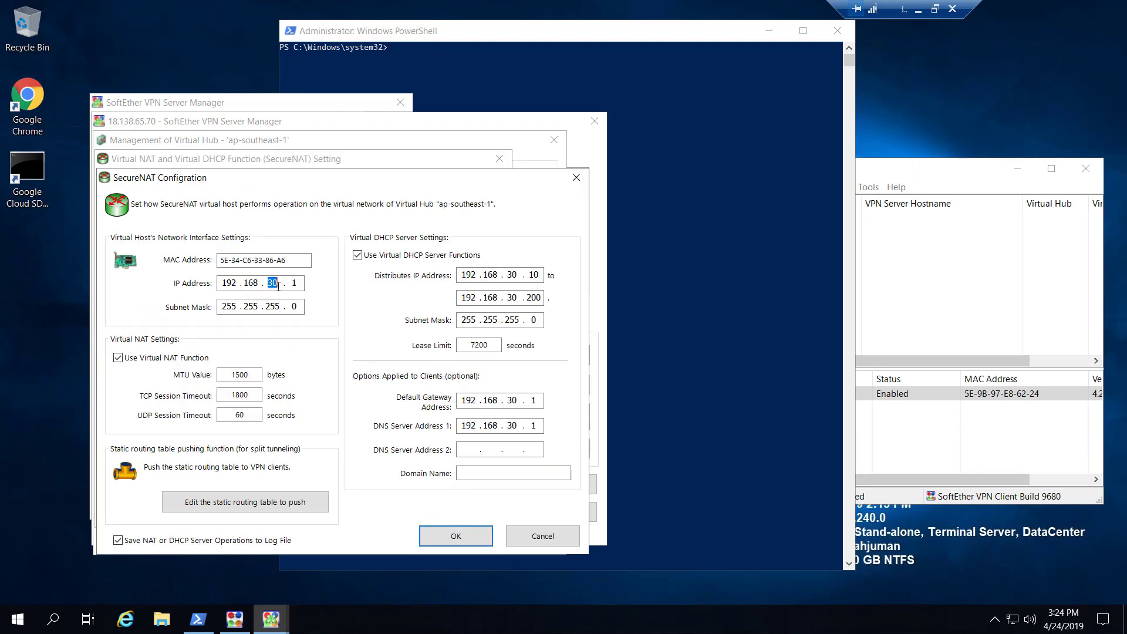
click(297, 285)
text(1)
double_click(535, 297)
text(1)
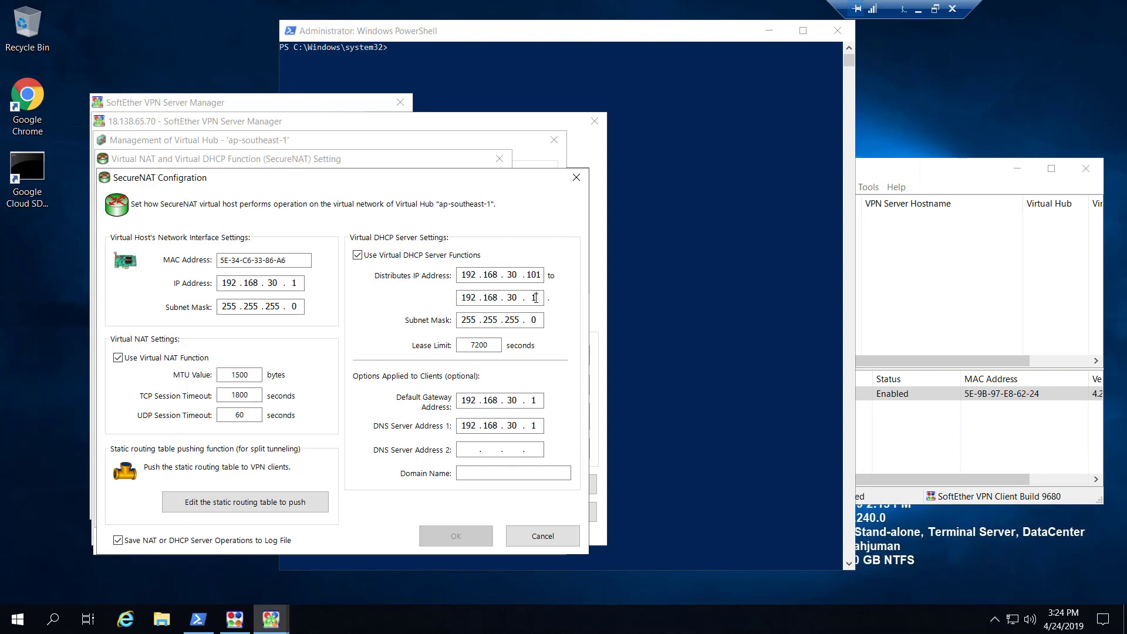
text(200)
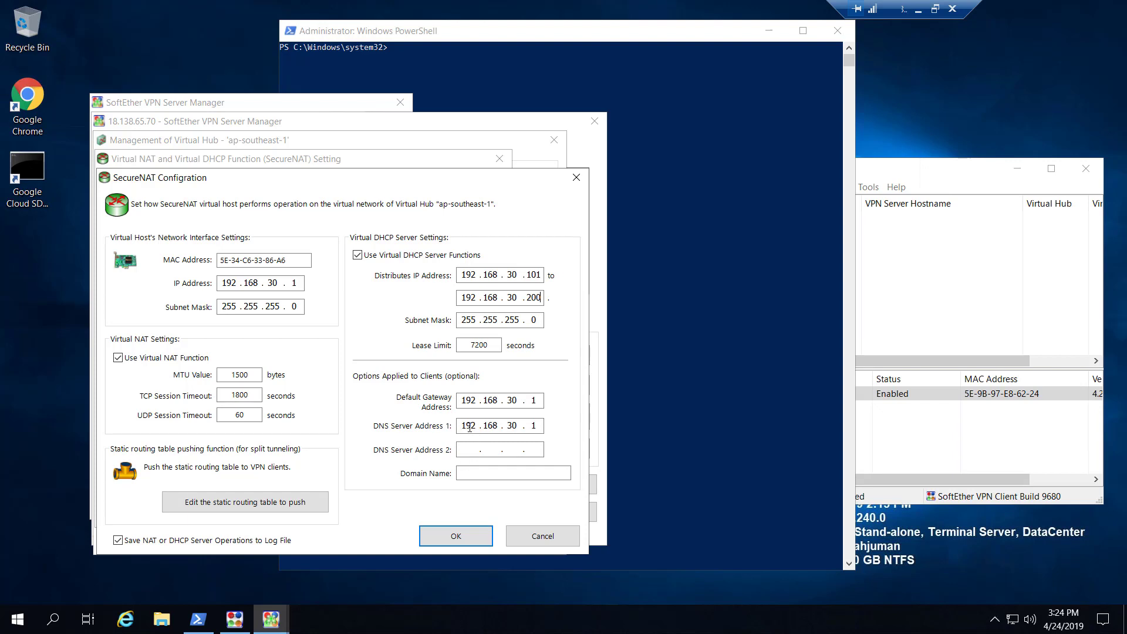
- Set DNS Server Address 2 to 1.1.1.1, save the SecureNAT configuration and leave the server's management
text(1 )
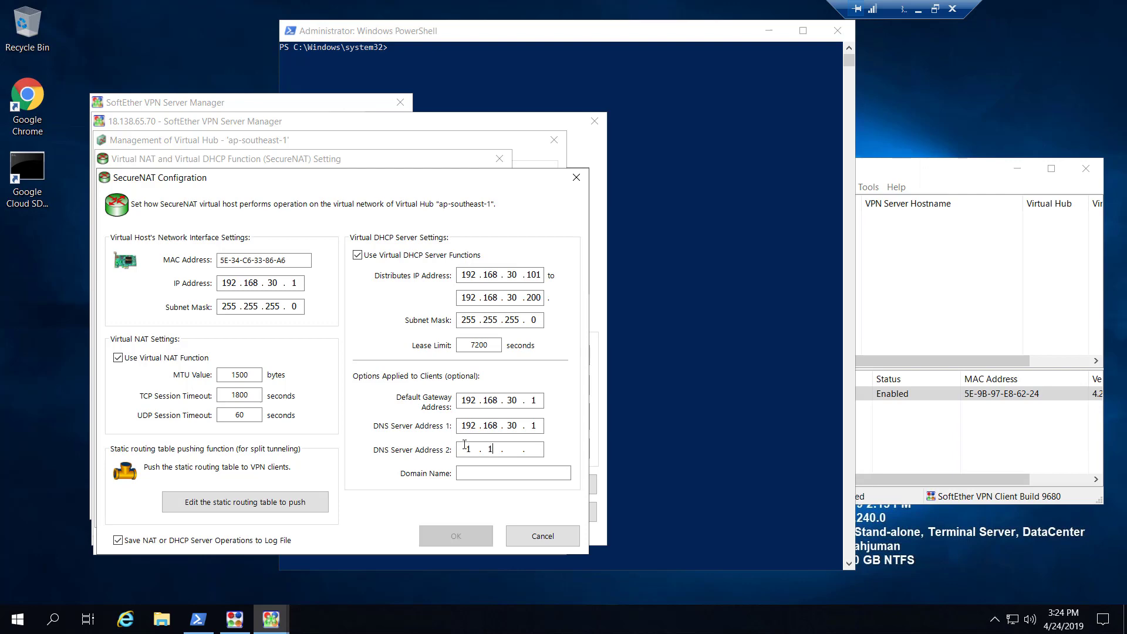
text(. 1 . 1 . 1)
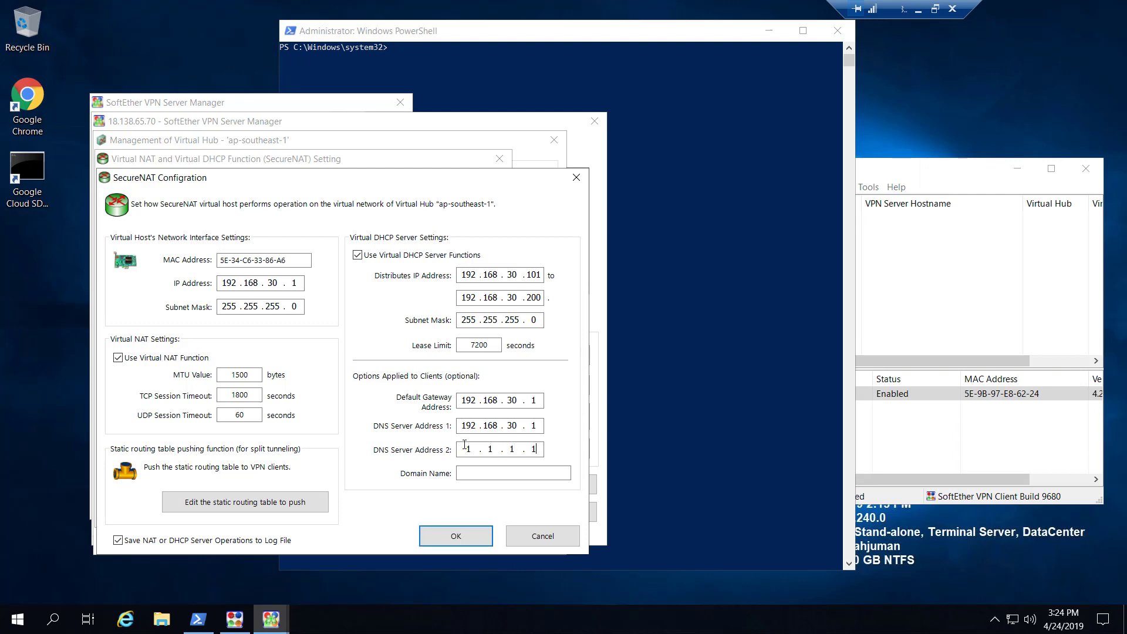
click(464, 536)
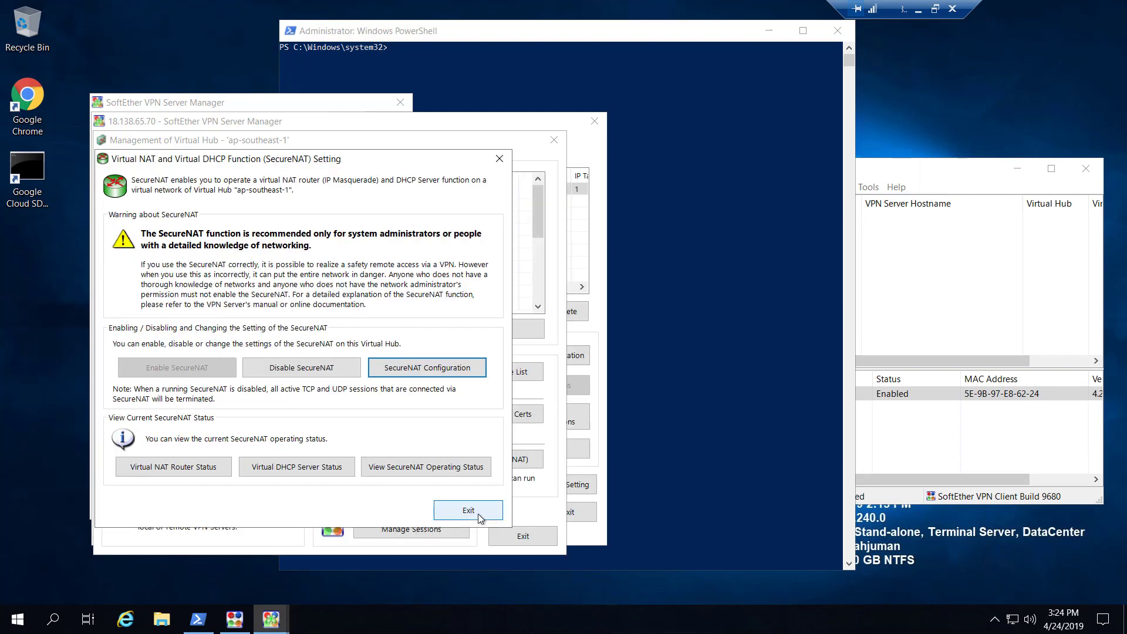
click(470, 512)
click(523, 544)
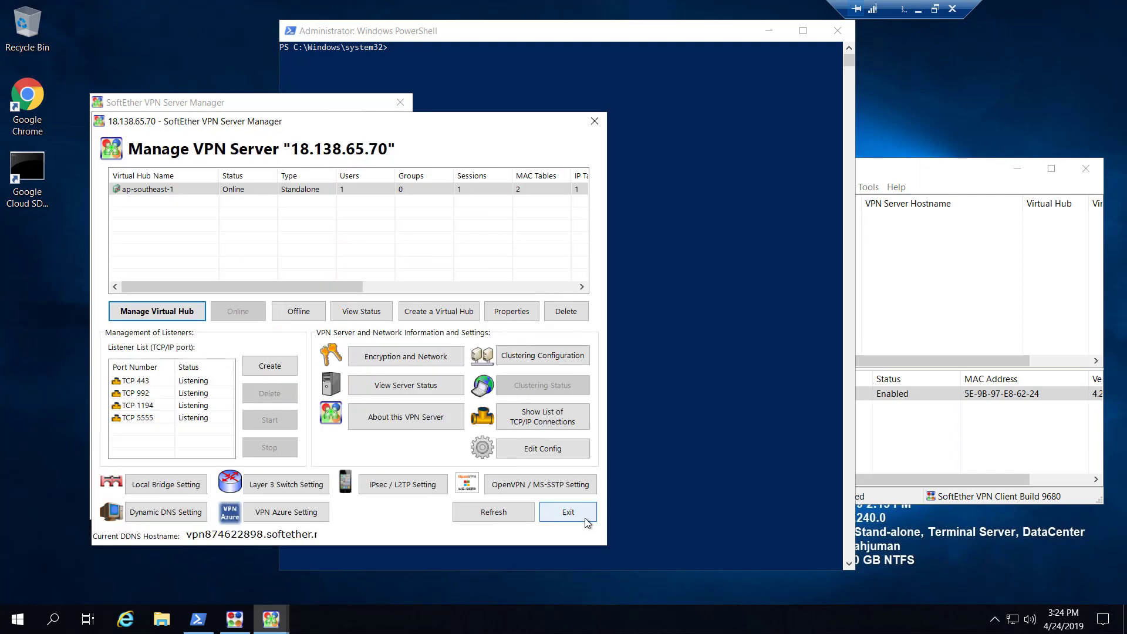
click(585, 518)
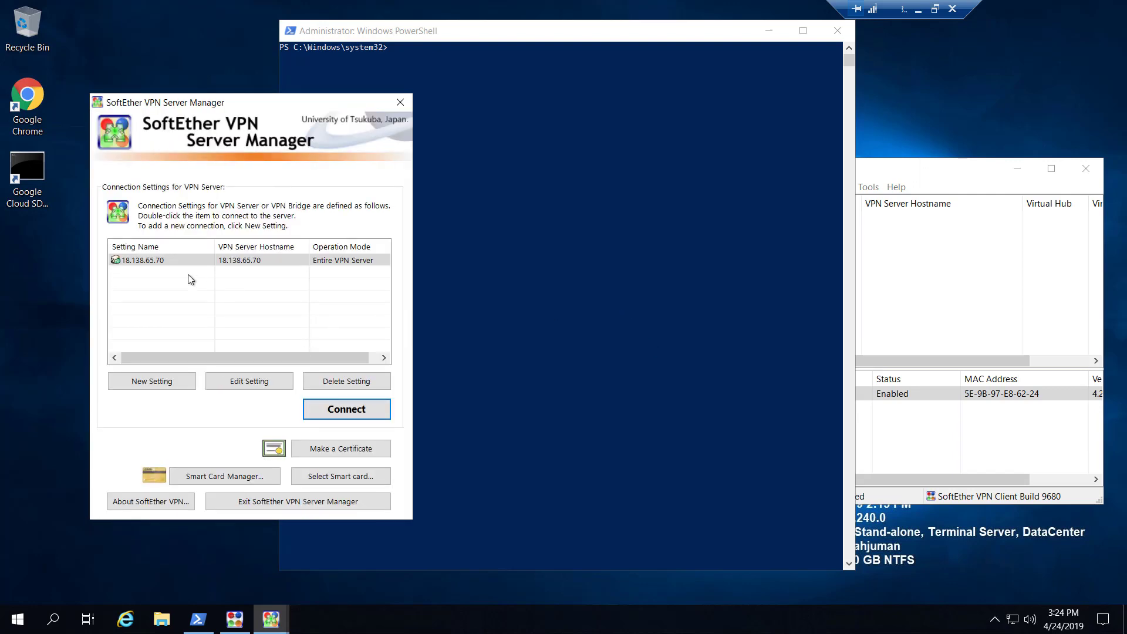
- Switch from the remote desktop to the EC2 console and look at the VPN Gateway to VPC instance's details
click(978, 275)
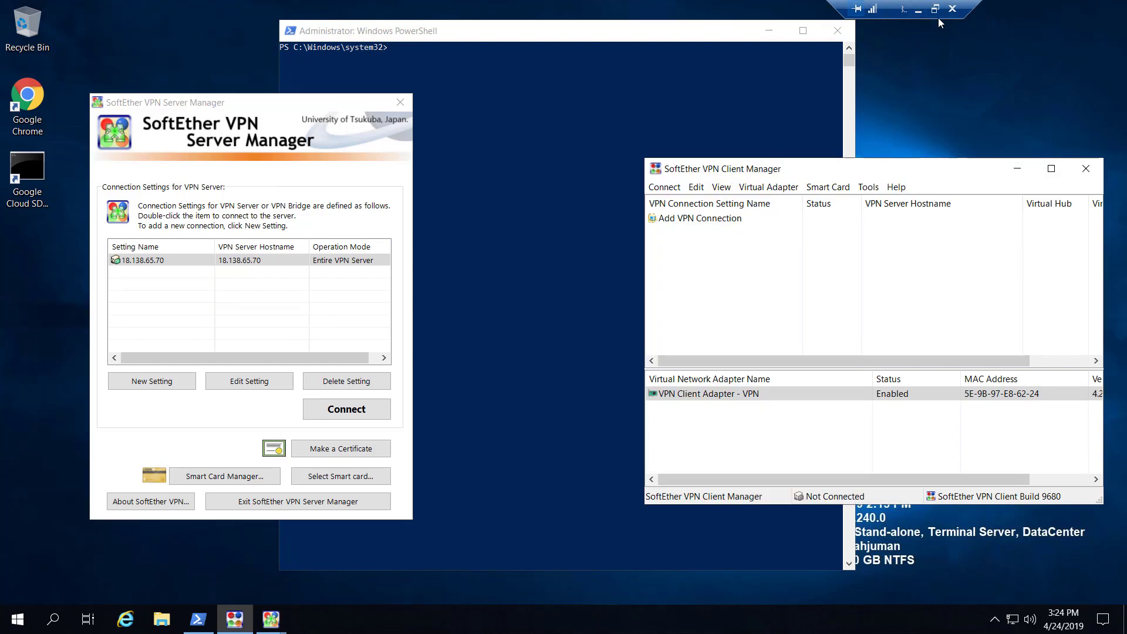
click(918, 10)
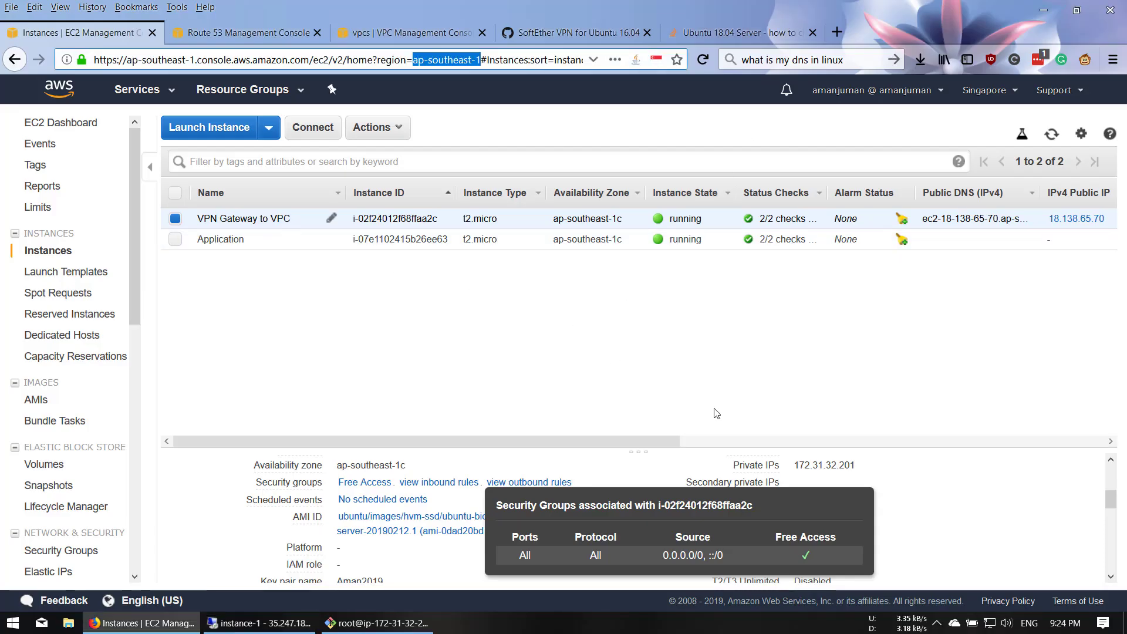
click(305, 235)
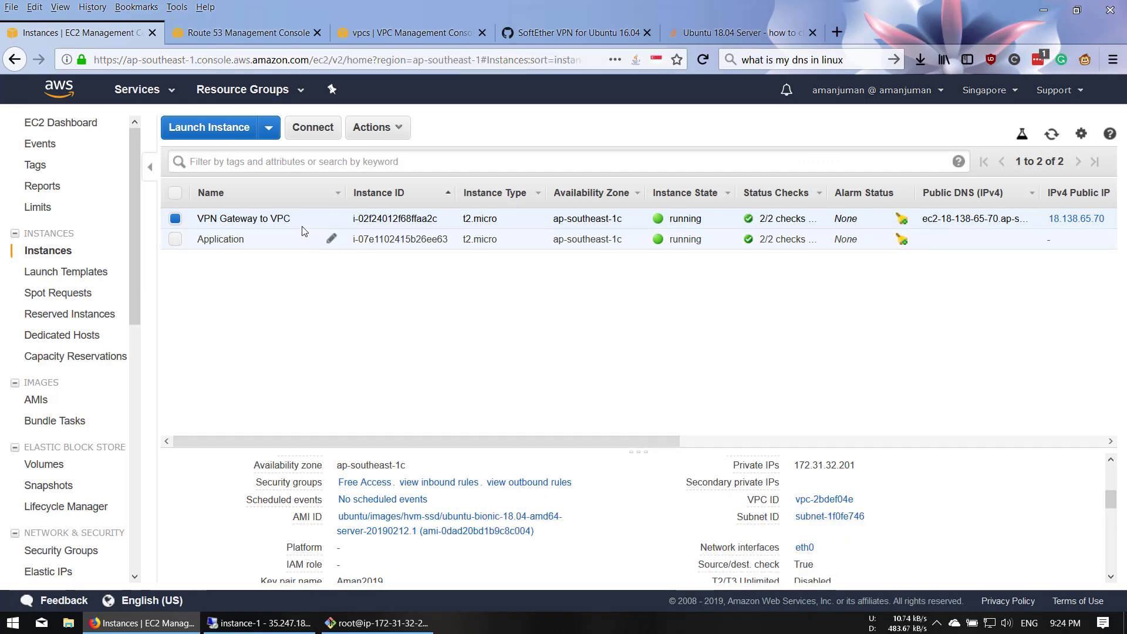
click(304, 222)
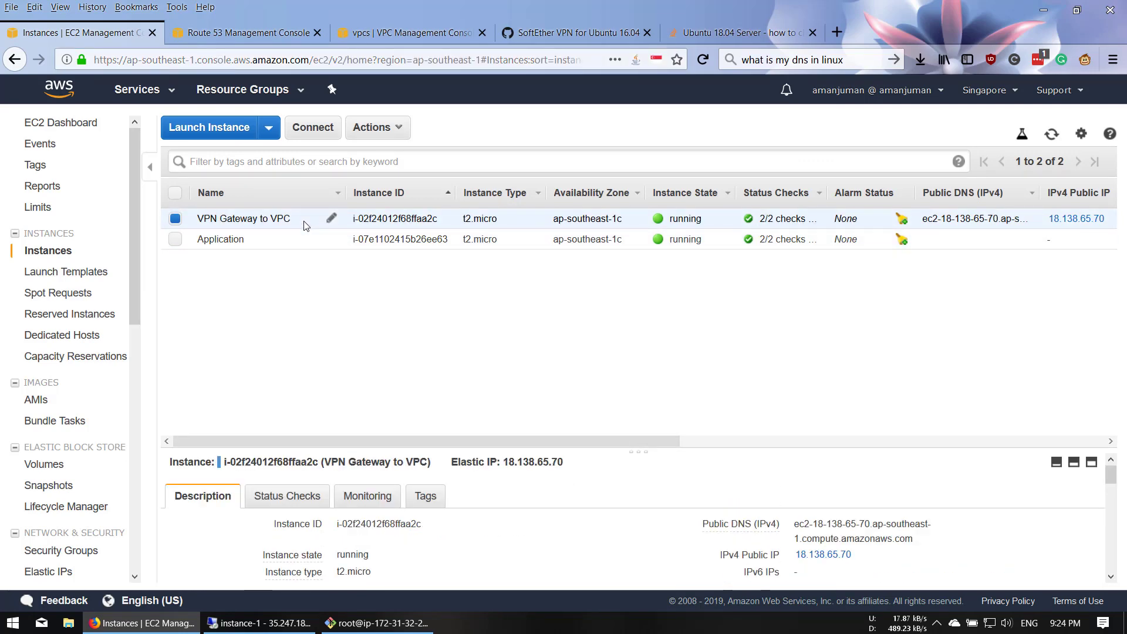
click(865, 555)
- Switch to the gateway's root terminal and restart the VPN service with "service vpnserver restart"
click(329, 623)
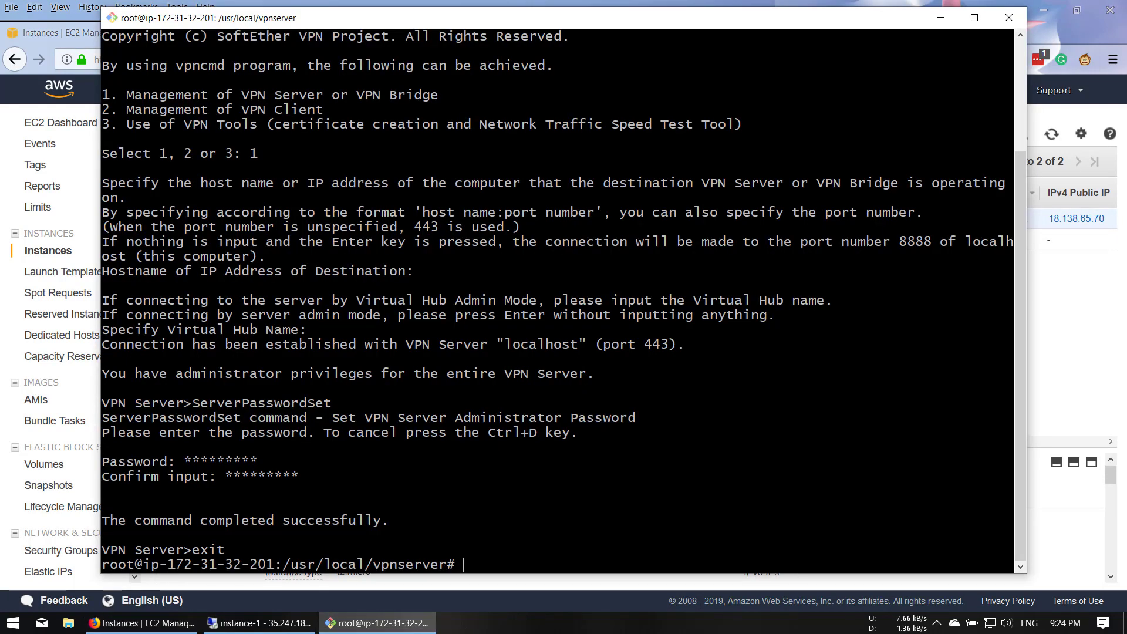
text(service vpnserver restart)
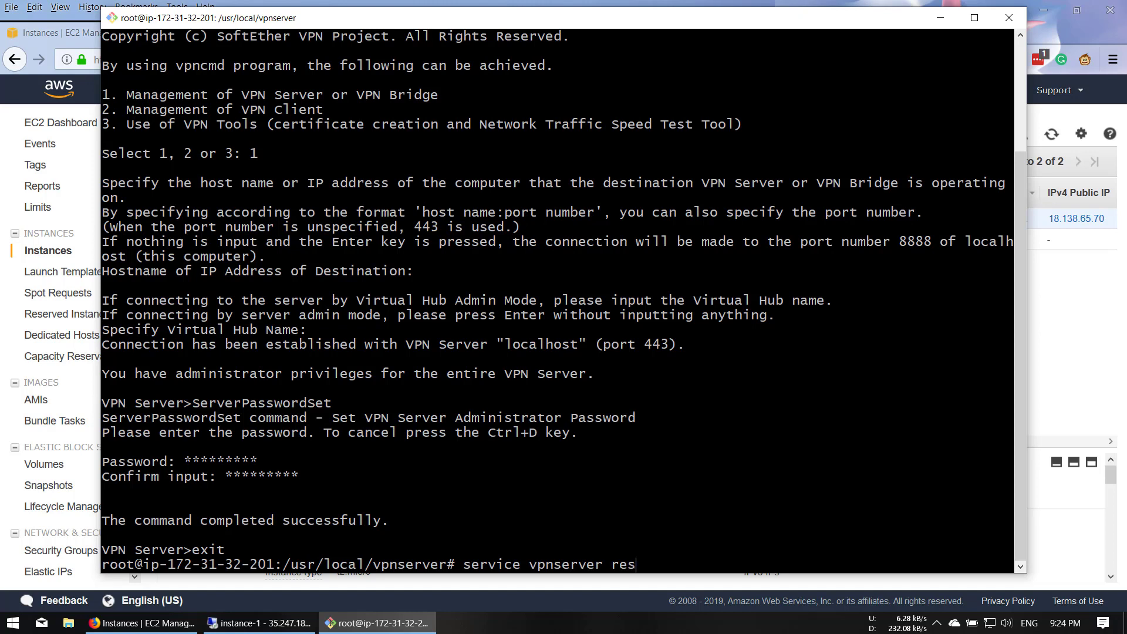
key(Return)
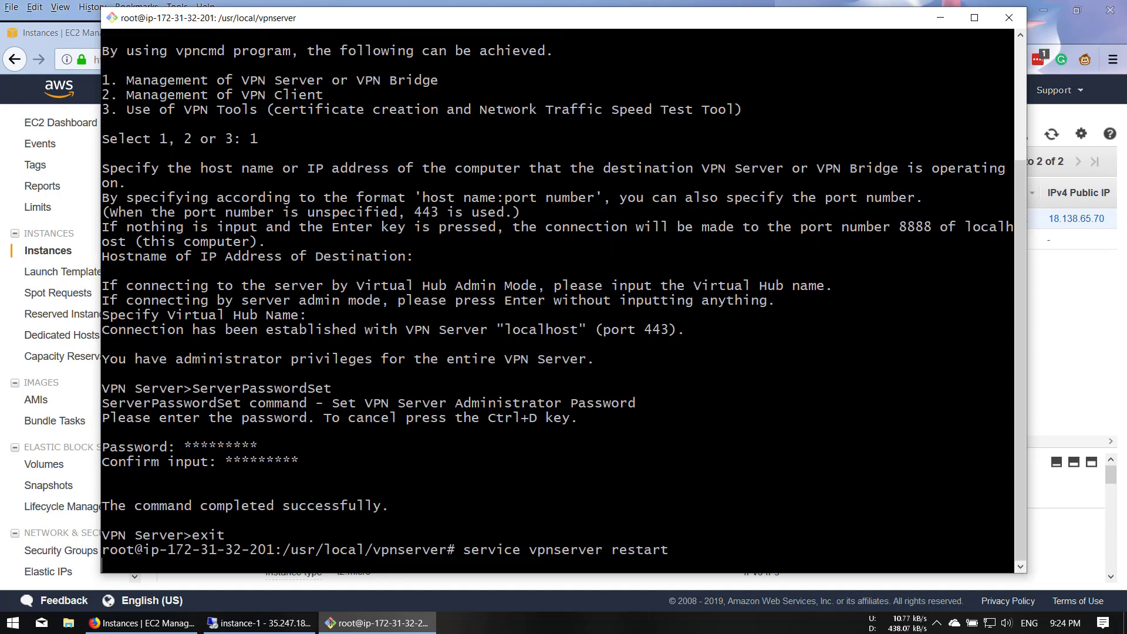
- Switch to the remote desktop and start a new VPN connection with 18.138.65.70 as both its setting name and host name
click(242, 625)
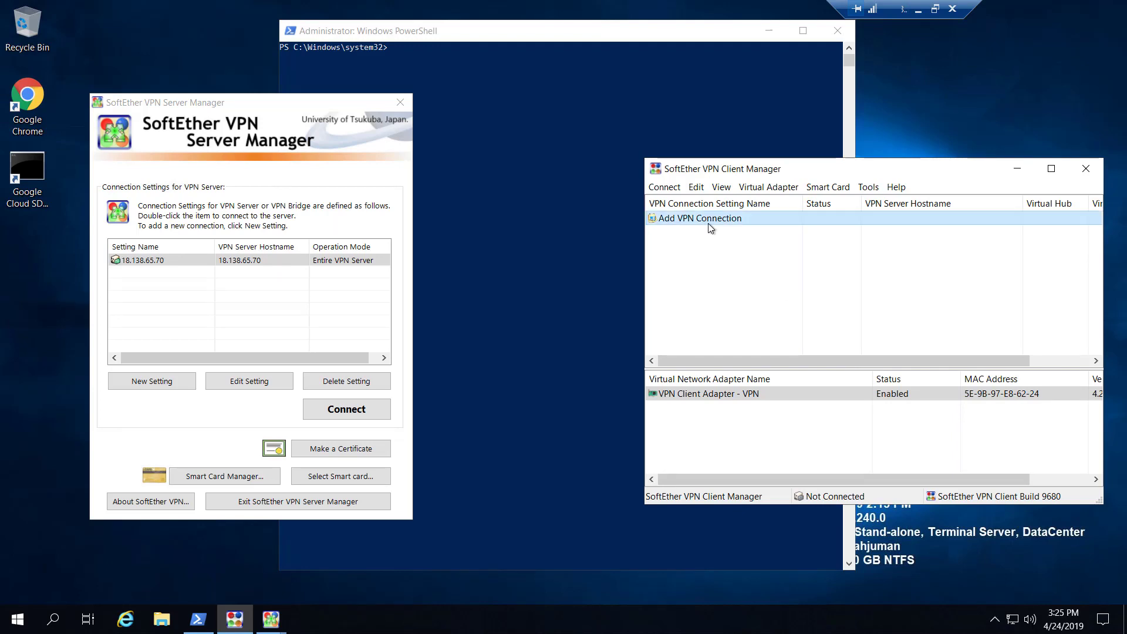
double_click(708, 223)
key(ctrl+v)
click(713, 292)
key(ctrl+v)
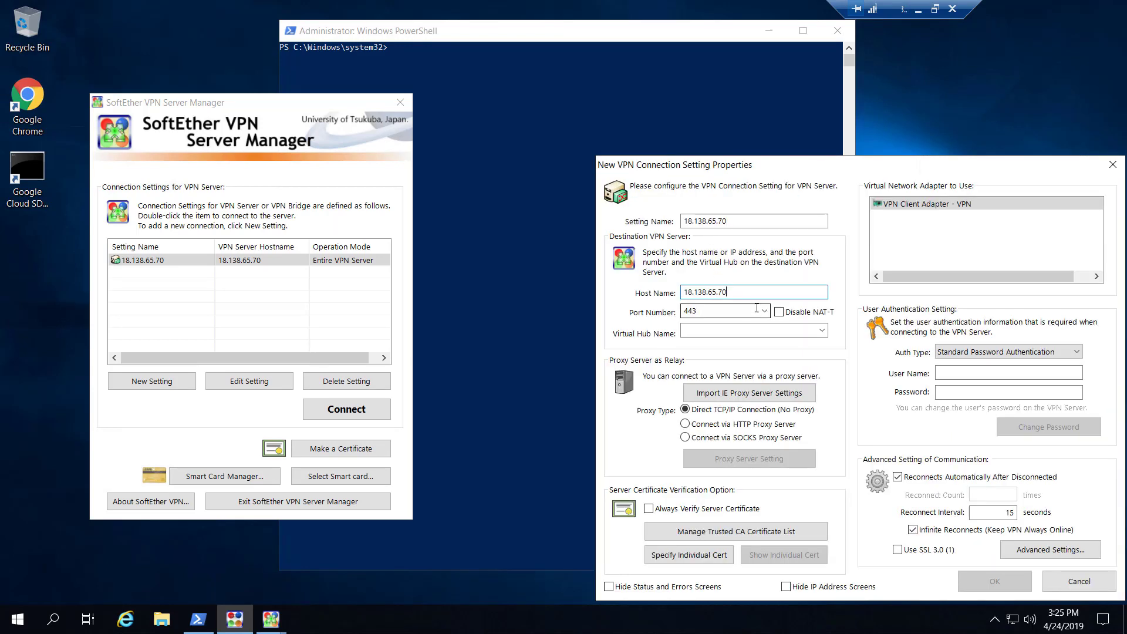
- Set the new connection's port number to 5555 (SE-VPN Port) and its virtual hub to ap-southeast-1
click(764, 311)
click(727, 351)
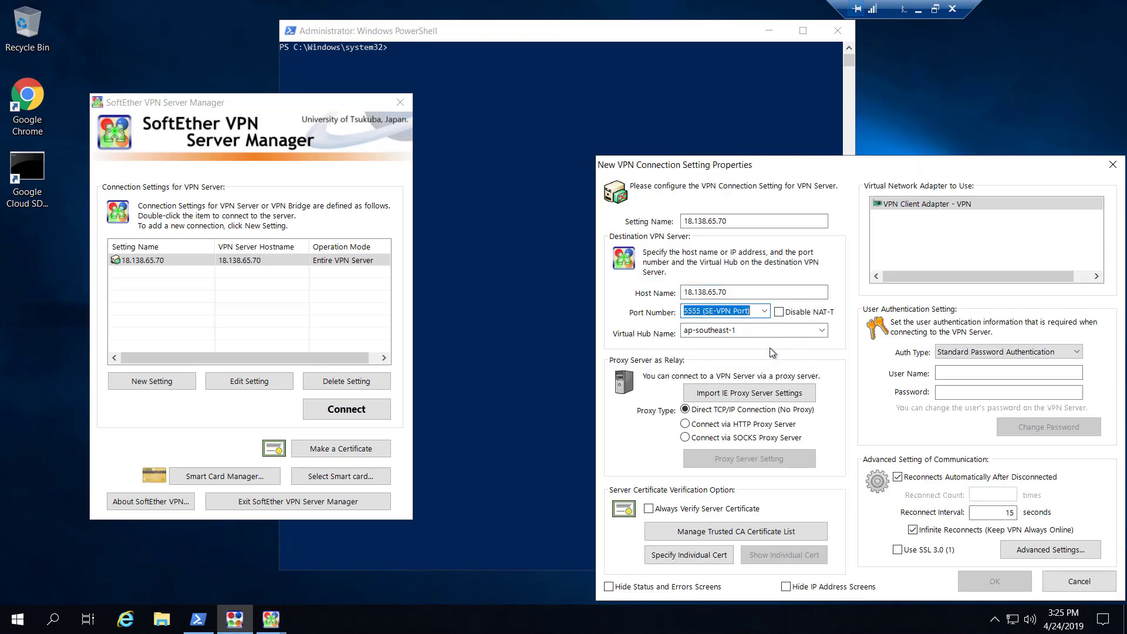
click(820, 331)
click(704, 344)
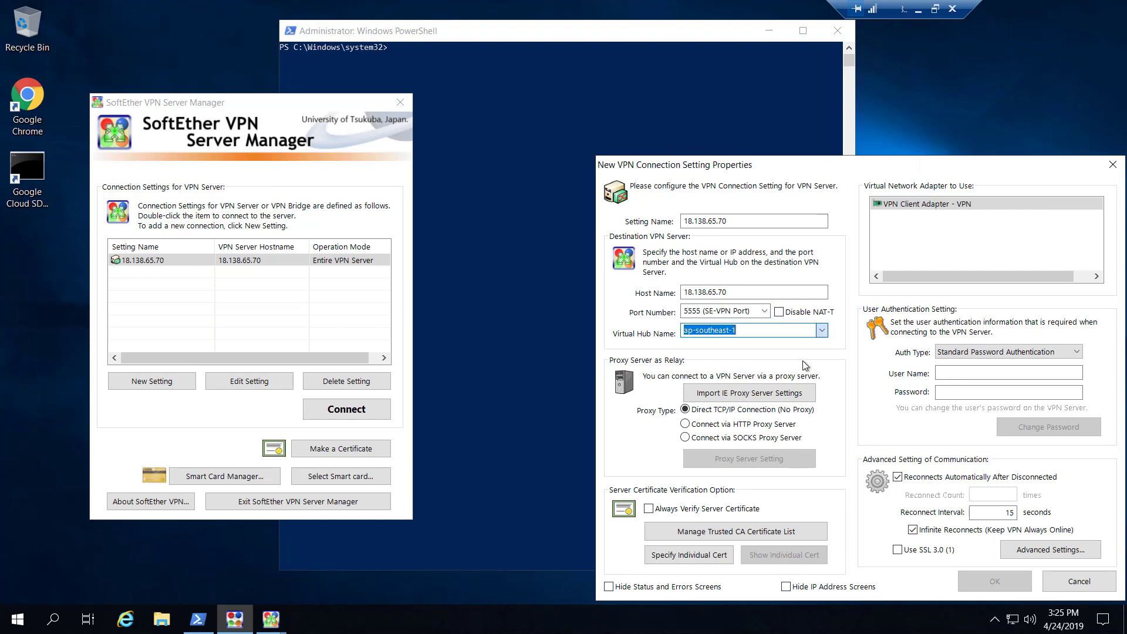
- Fill in the VPN user name and the account password for the new connection's user authentication
click(965, 373)
text(aman)
key(Tab)
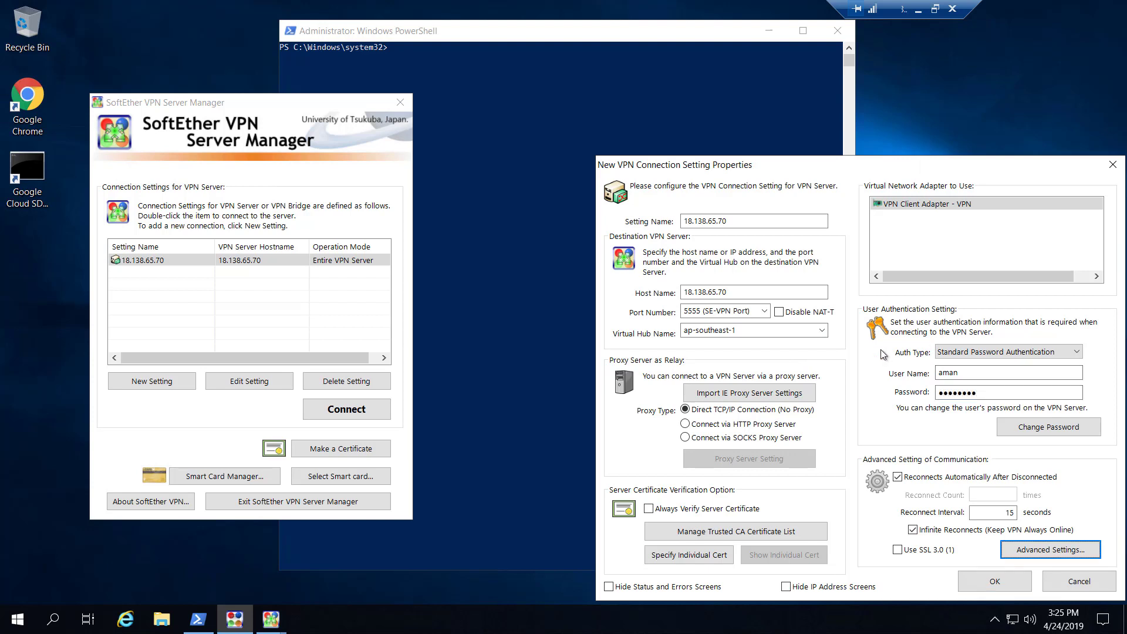
- Set the number of TCP connections to 32 in the advanced communication settings and save the new VPN connection
click(1027, 551)
click(676, 306)
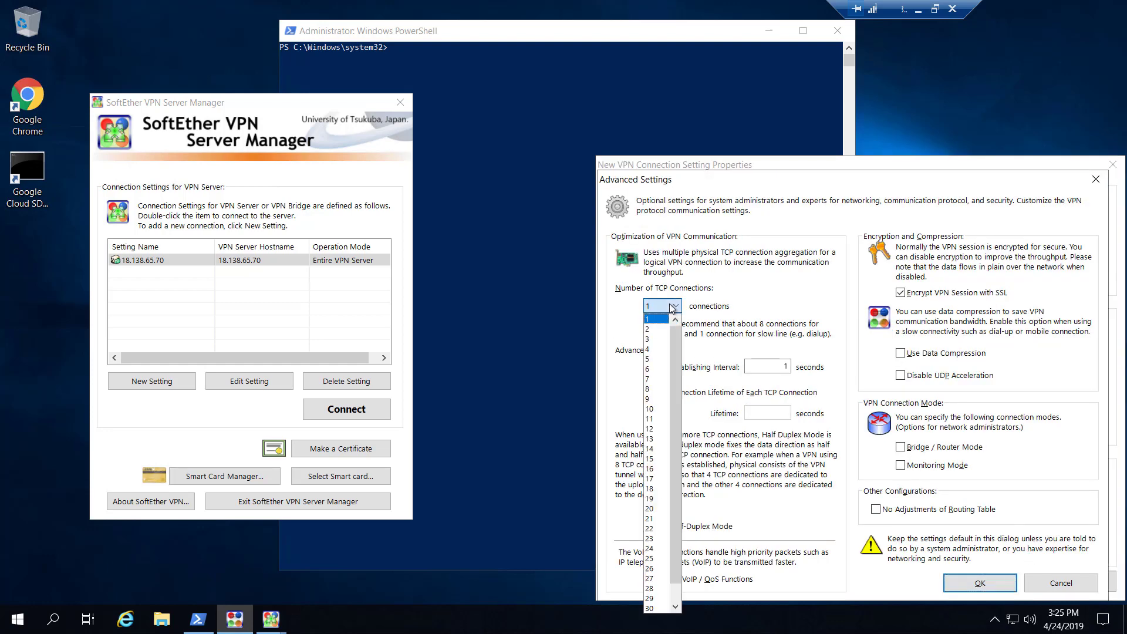
click(650, 608)
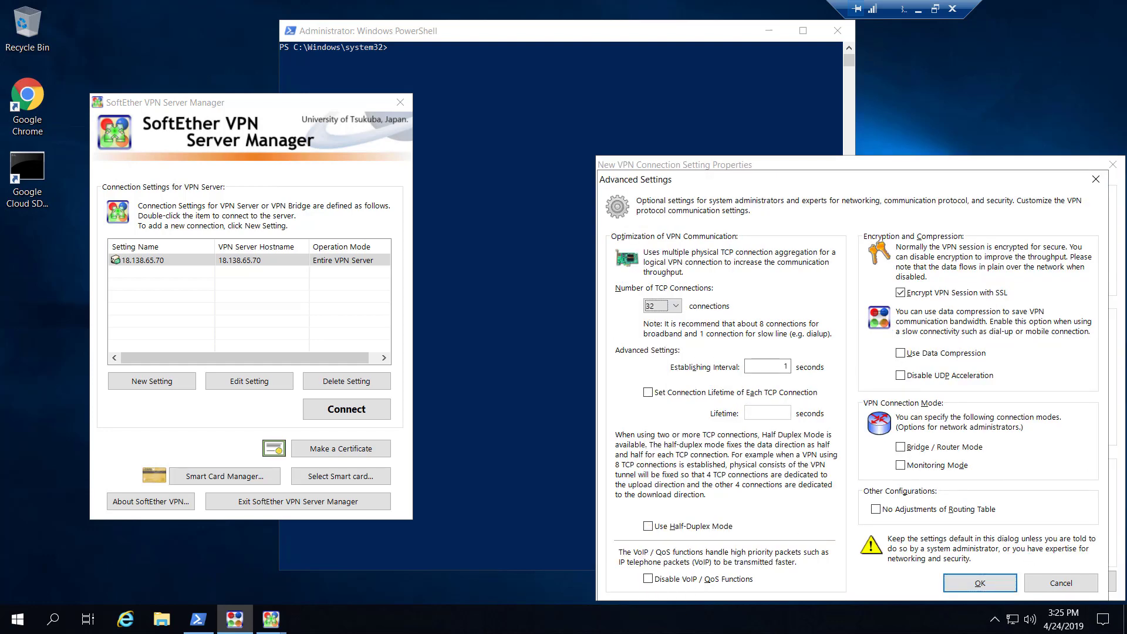
click(979, 582)
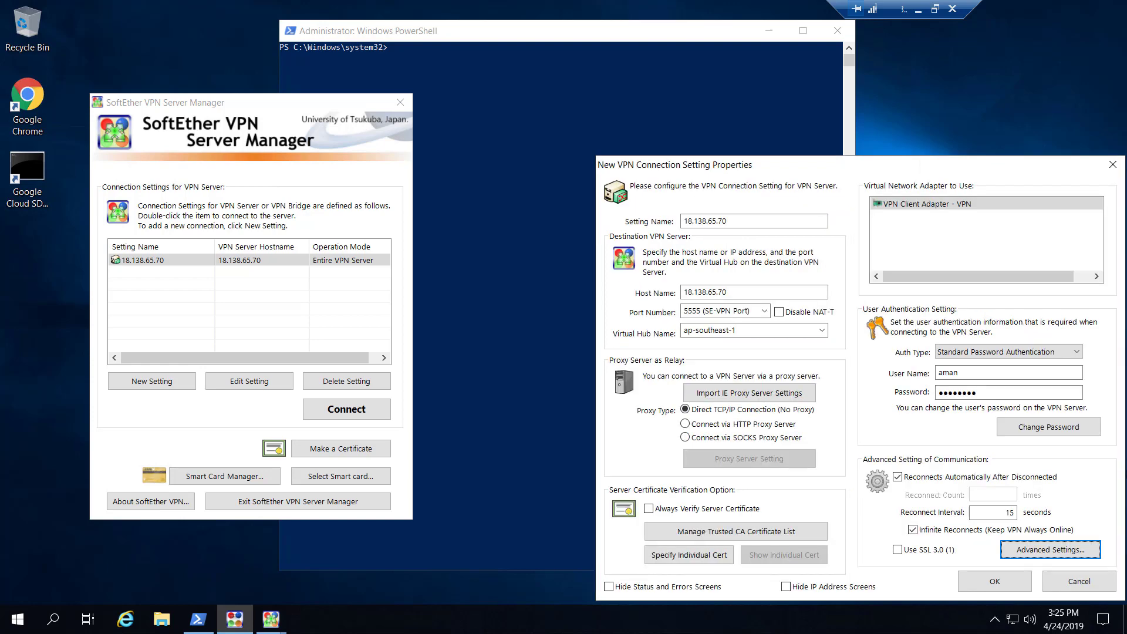
click(986, 578)
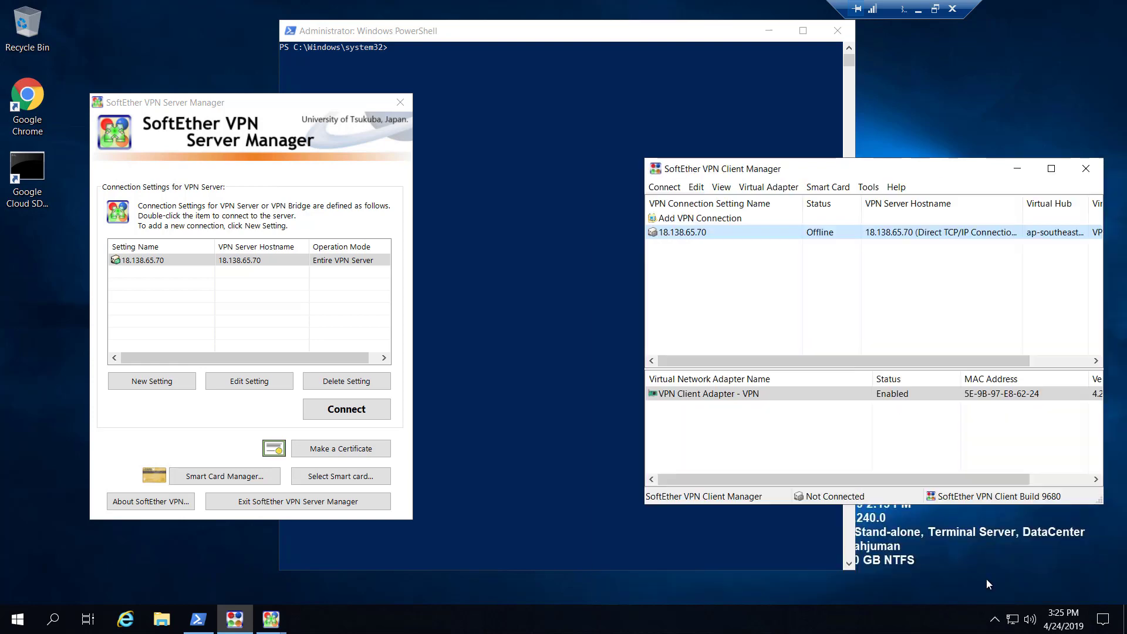
- Connect to the VPN server through the 18.138.65.70 connection and bring the PowerShell window to the front
right_click(719, 233)
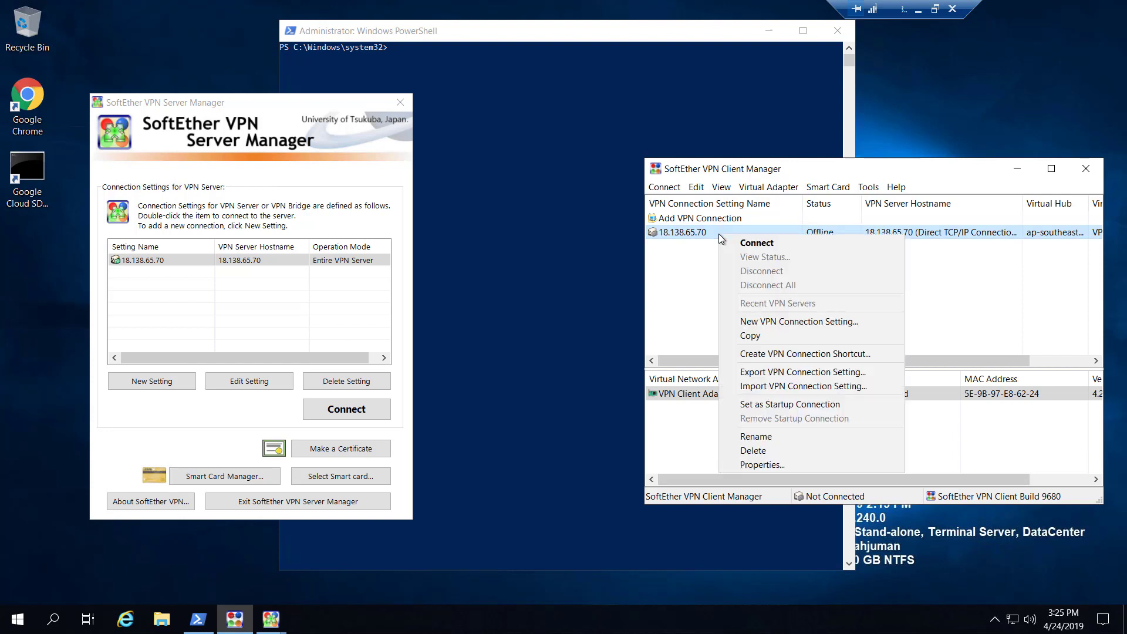
click(753, 244)
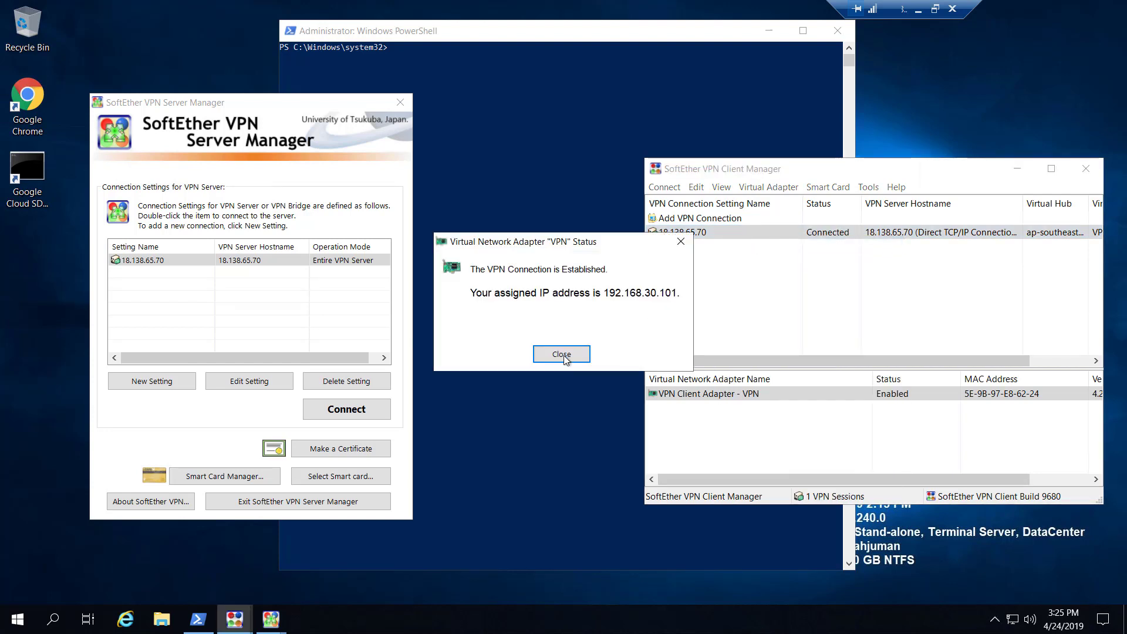
click(798, 112)
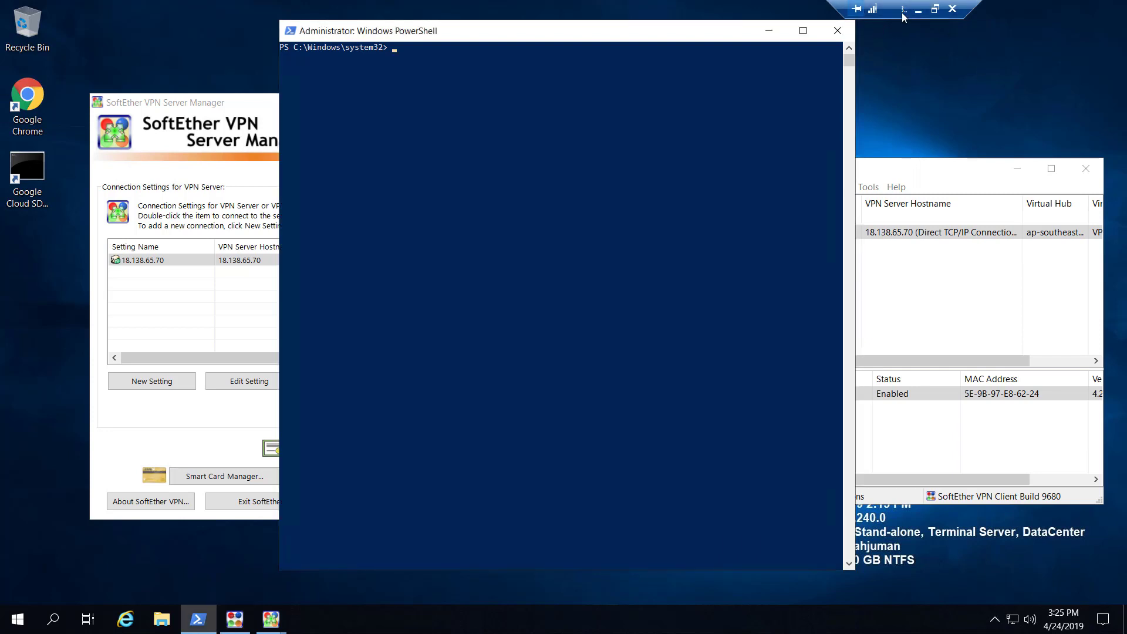
mouse_move(838, 11)
mouse_down()
mouse_move(776, 10)
mouse_move(832, 6)
mouse_up()
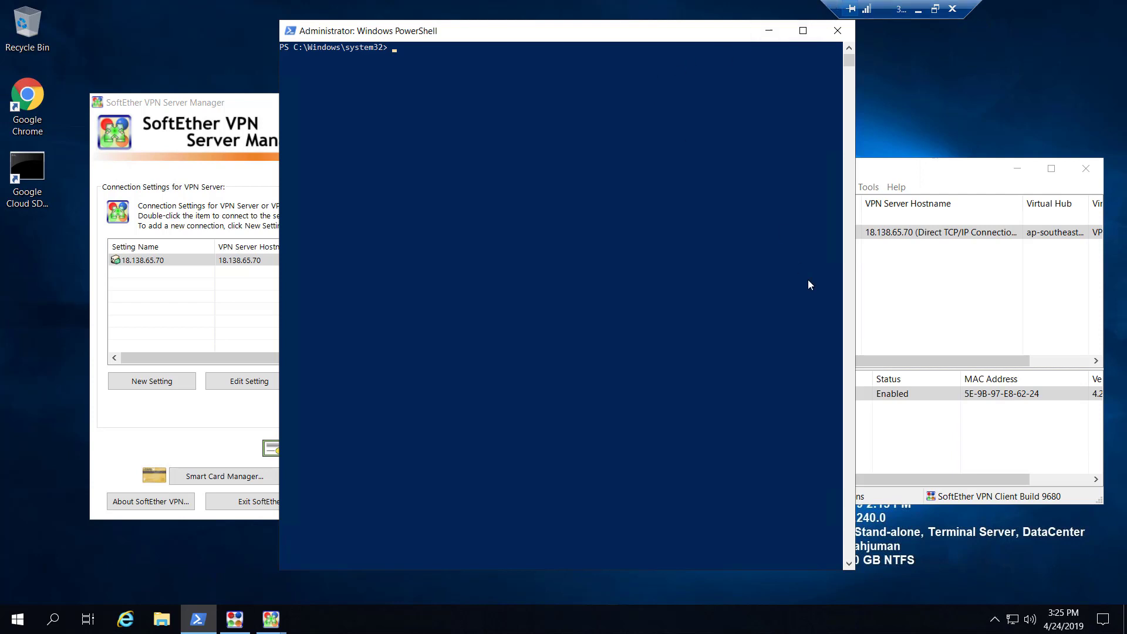
- Examine the No Adjustments of Routing Table option in the 18.138.65.70 connection's advanced settings, leaving the properties without saving
click(881, 232)
right_click(868, 233)
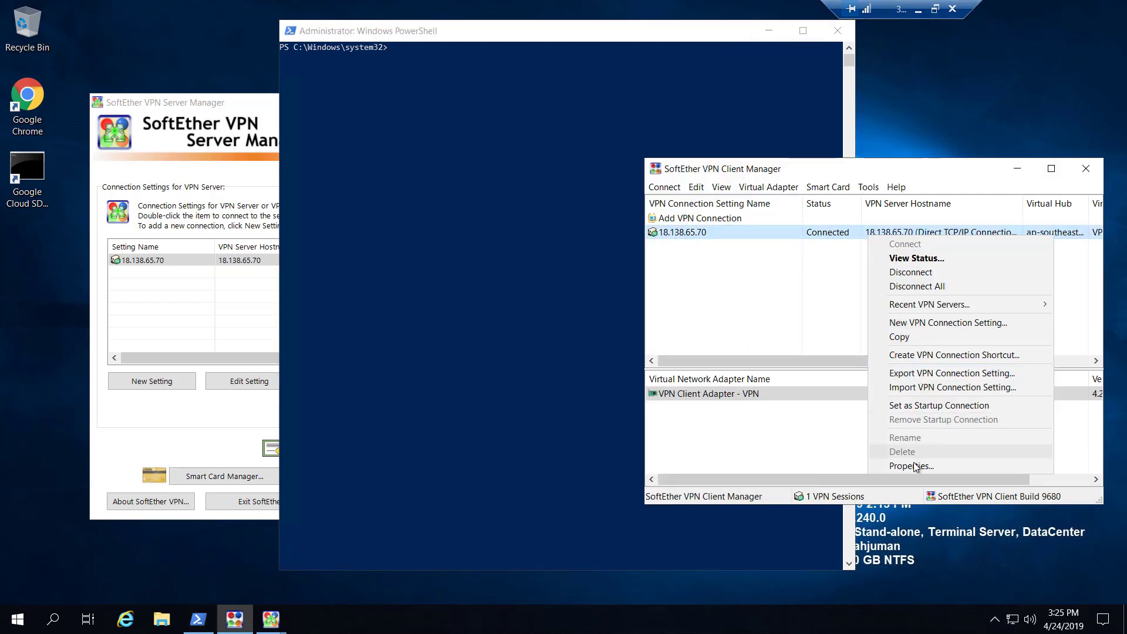
click(912, 465)
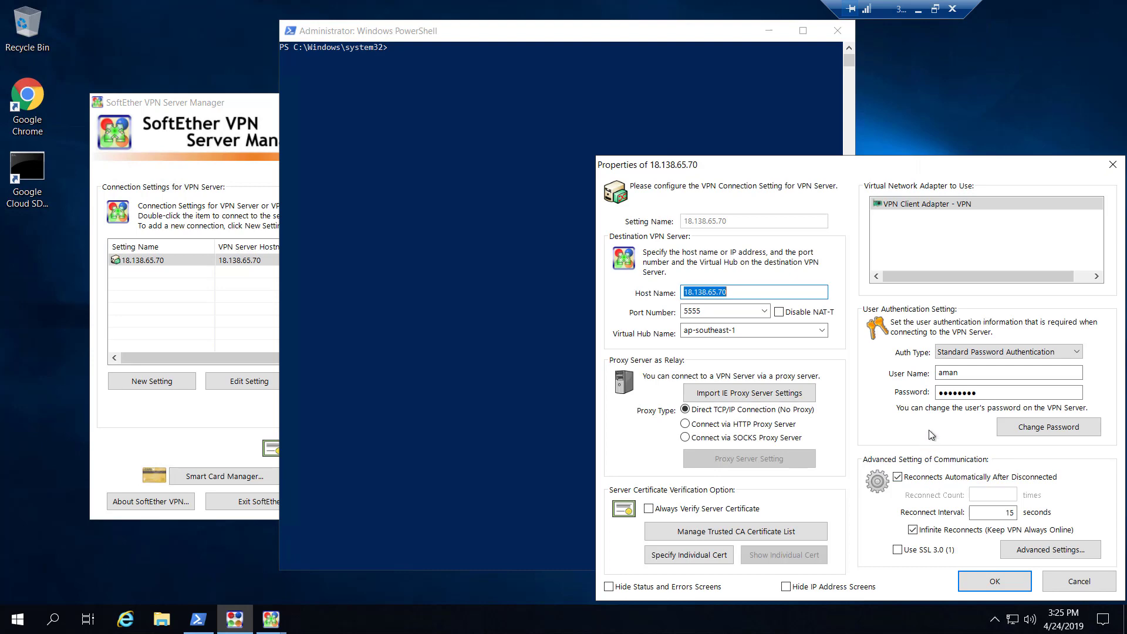
click(1050, 549)
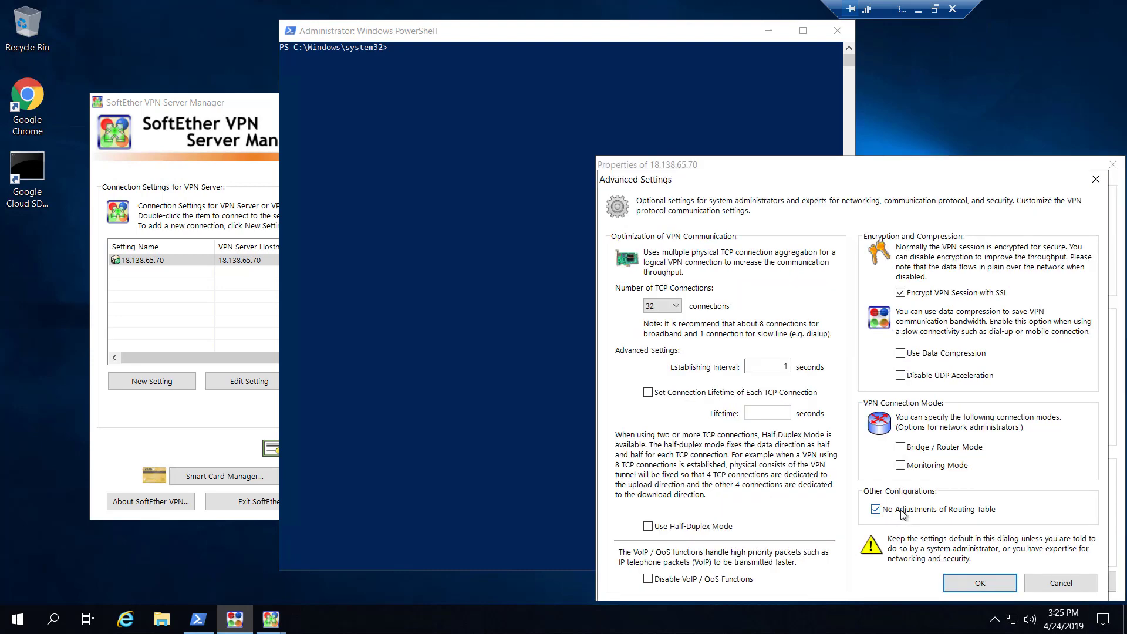
click(1050, 581)
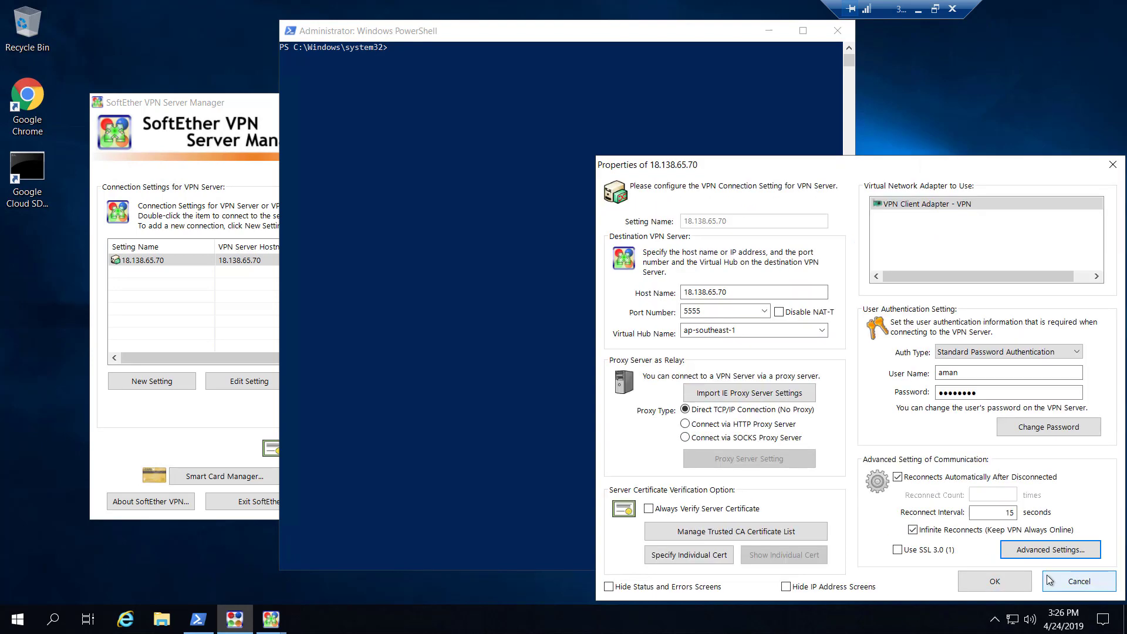
click(1050, 581)
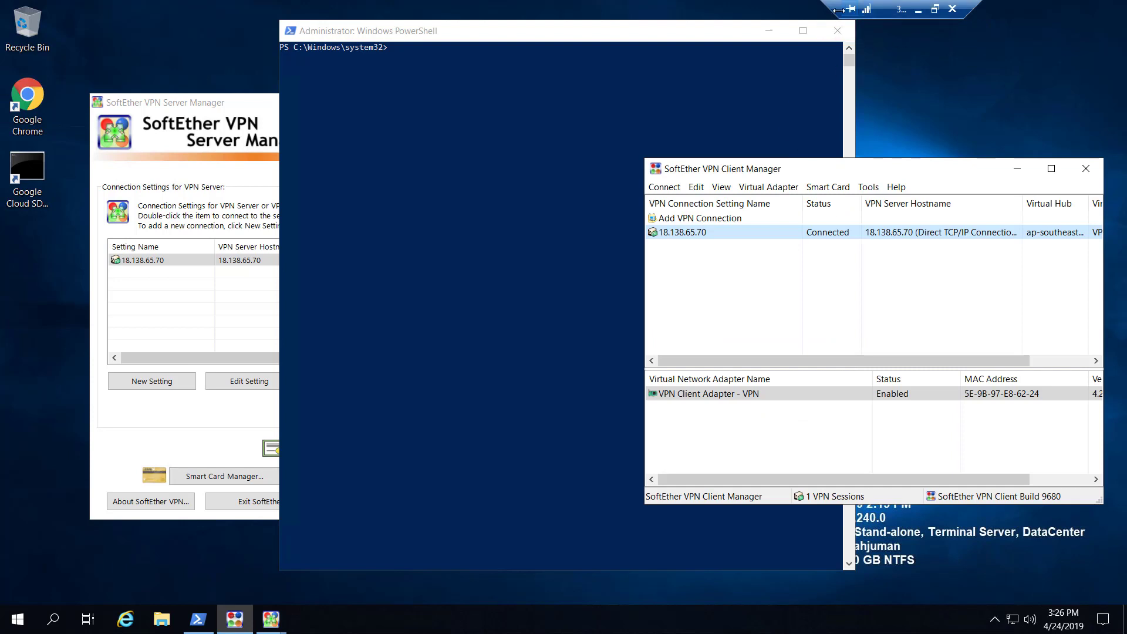
- Widen the remote desktop's connection bar and run "ipconfig" in PowerShell to check the VPN adapter's address
drag(837, 10, 787, 10)
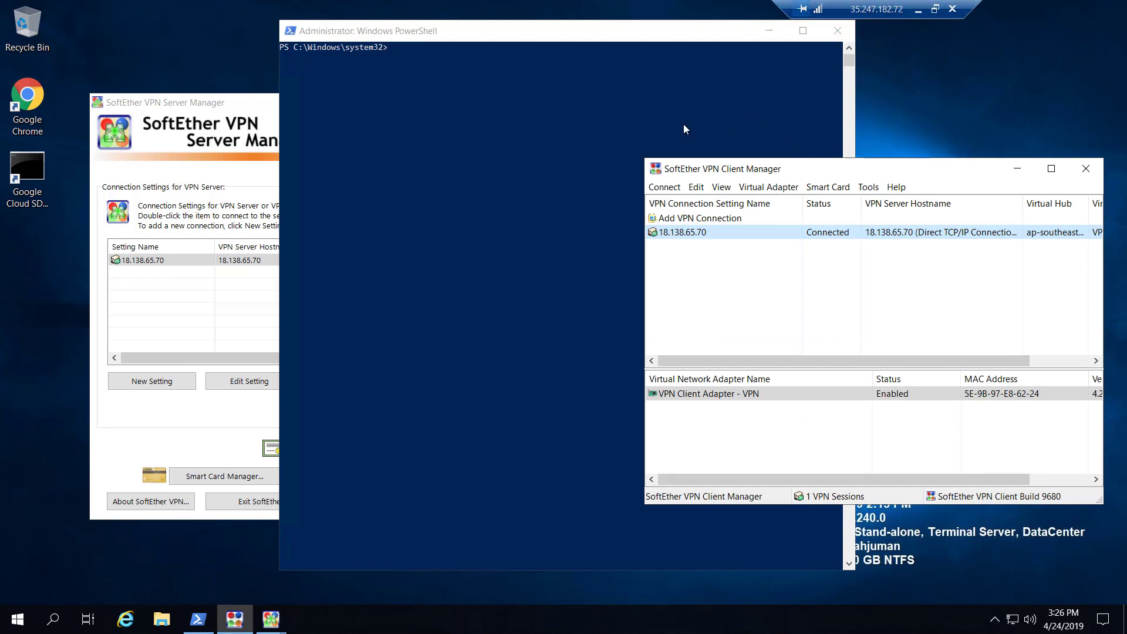
click(635, 131)
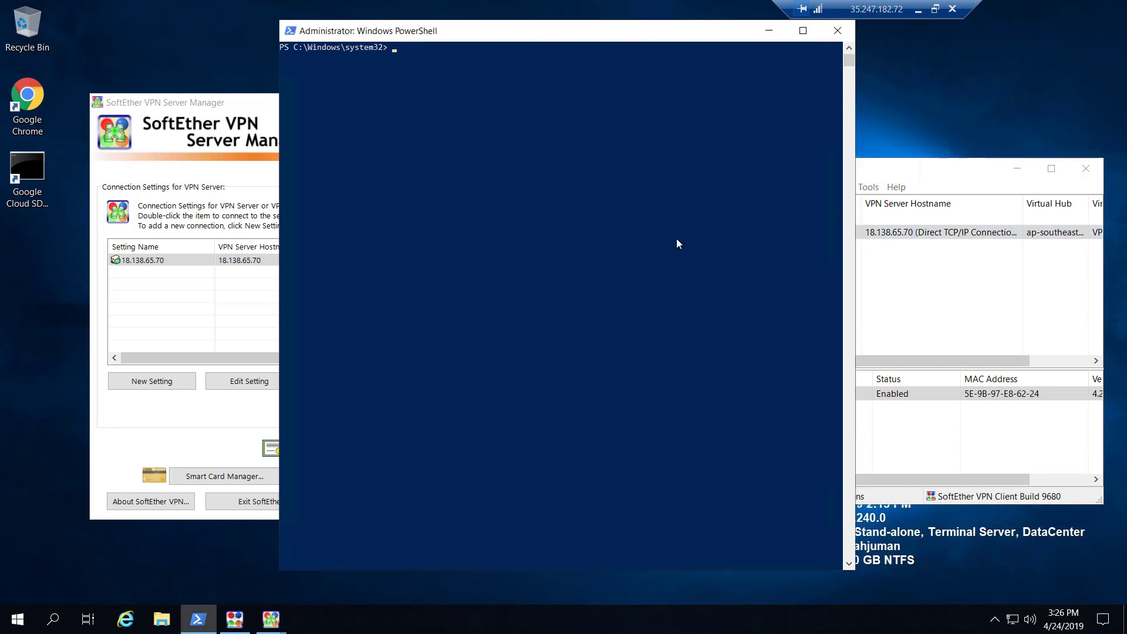
click(920, 328)
click(656, 132)
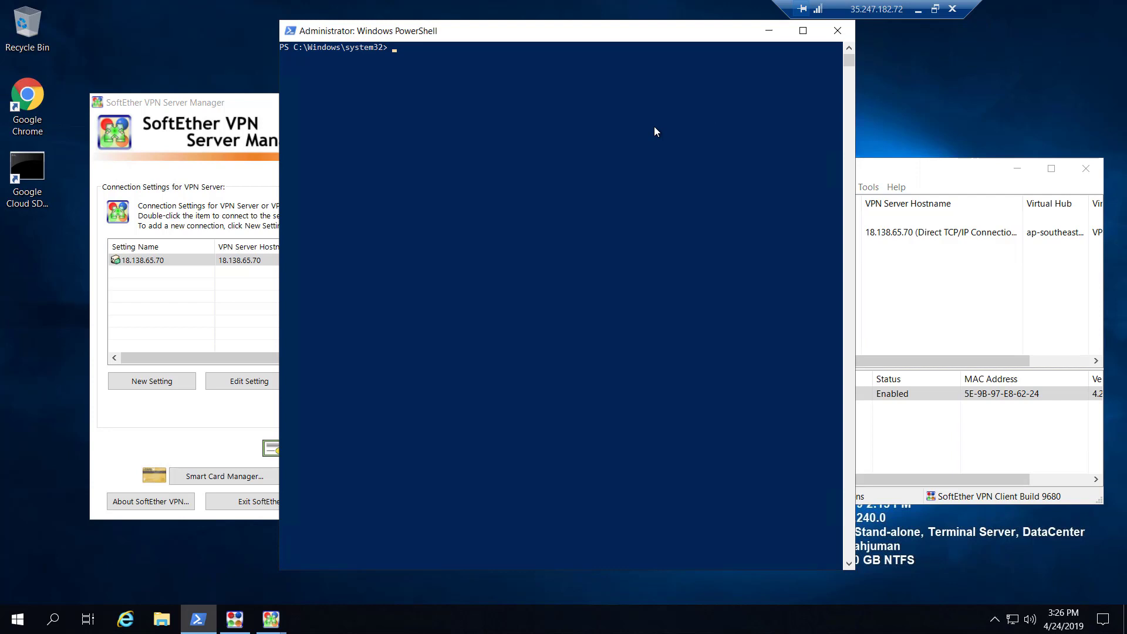
key(BackSpace)
key(BackSpace)
text(ipconfig)
key(Return)
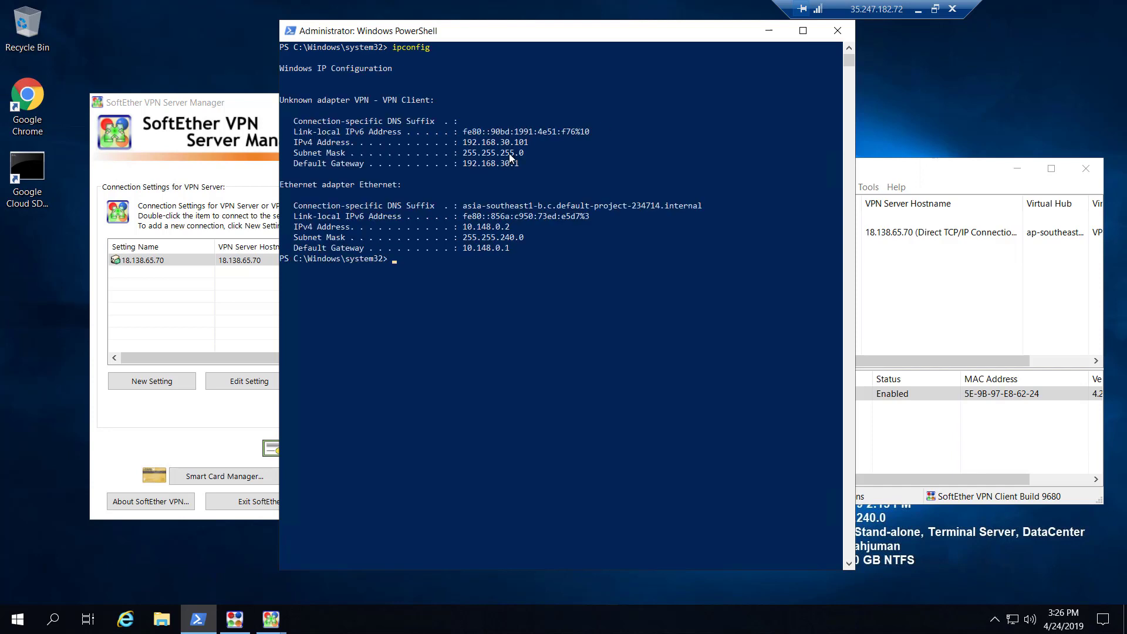
- Switch to the EC2 console and copy the private IP address of the Application instance
click(928, 252)
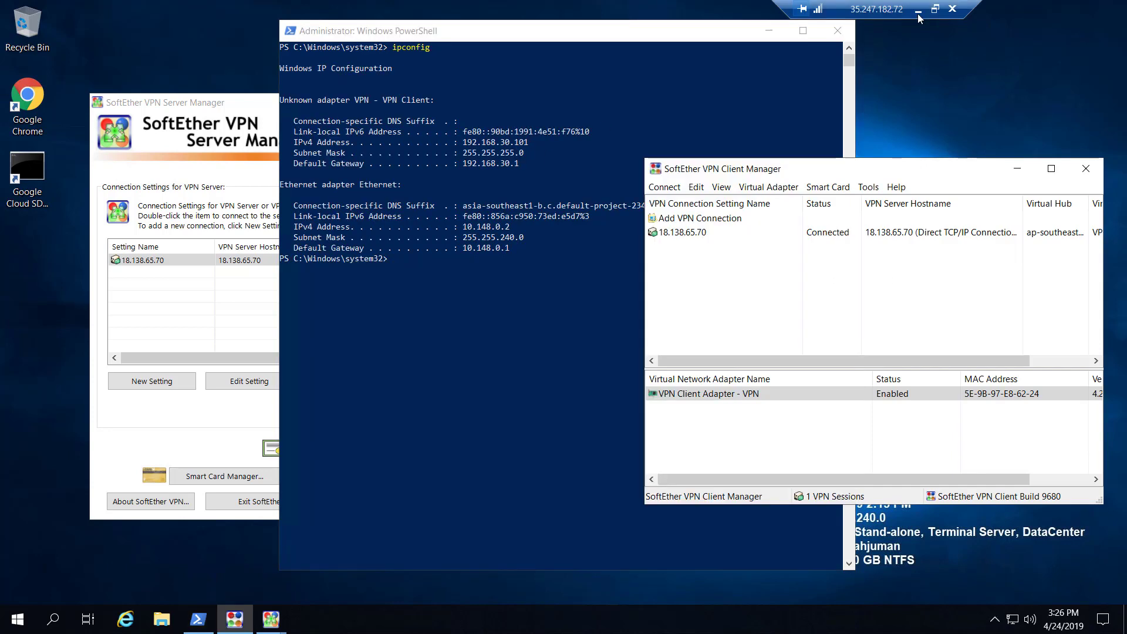
click(919, 10)
click(1042, 346)
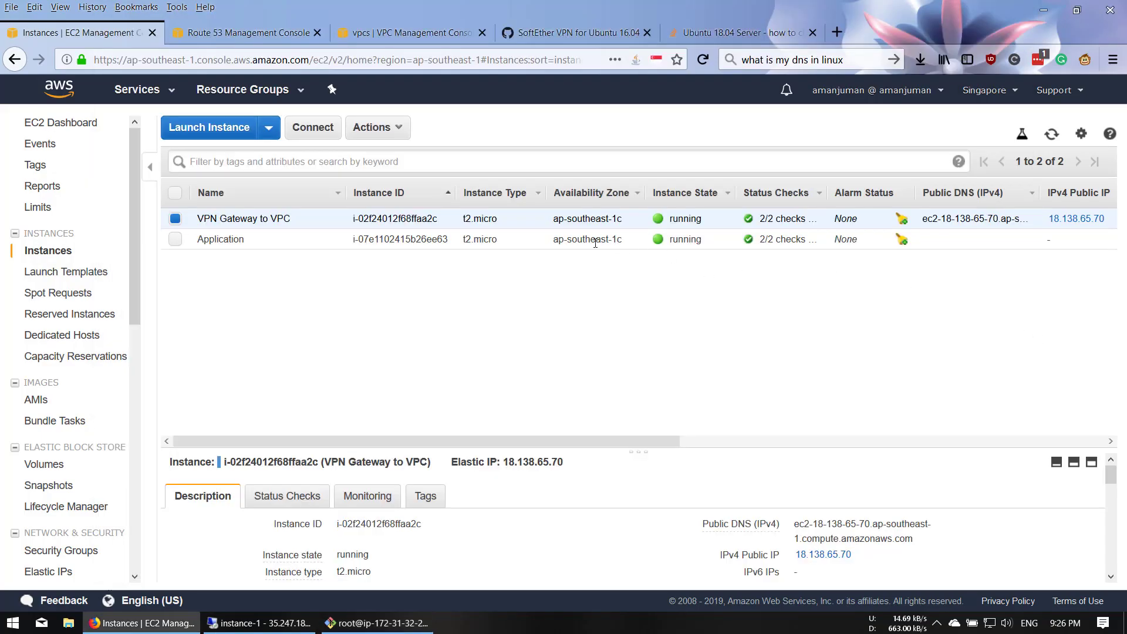
click(271, 242)
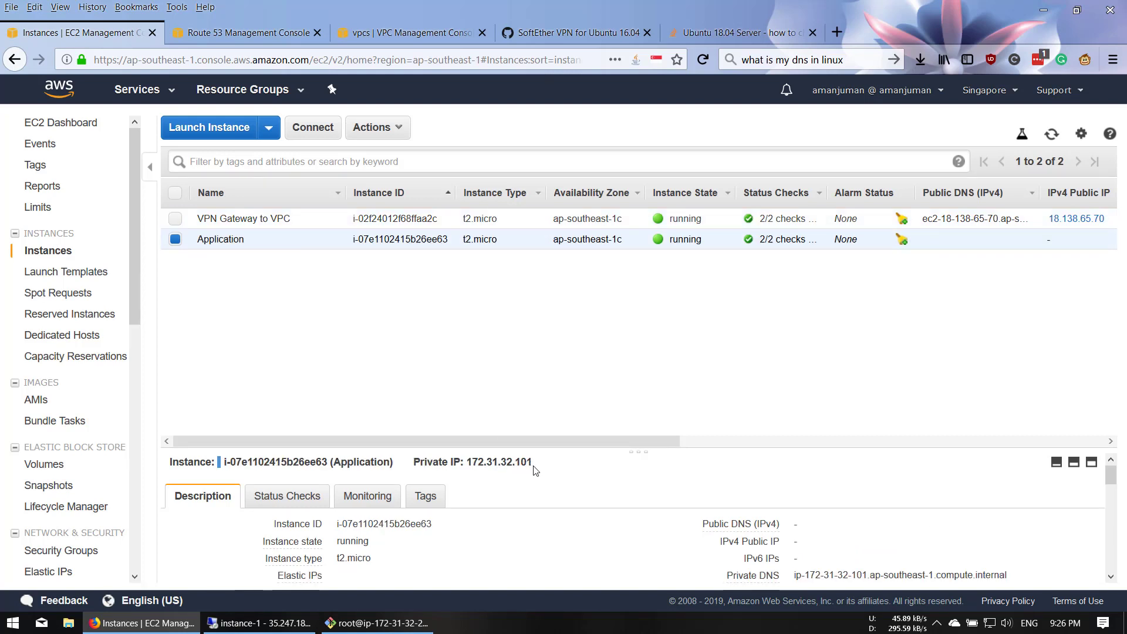
drag(533, 464, 468, 464)
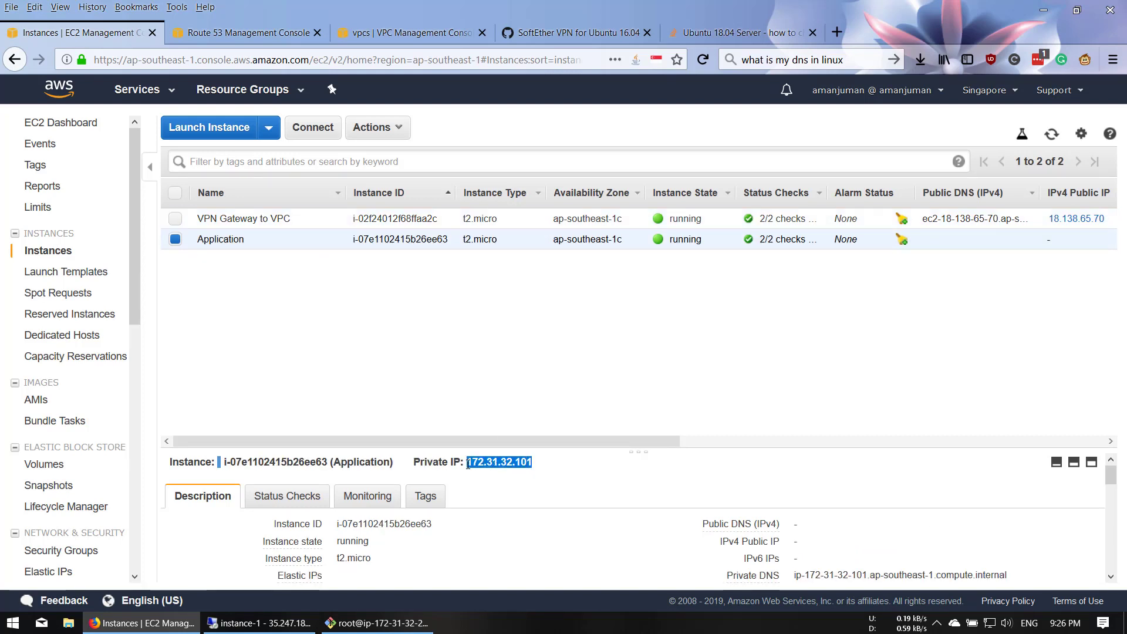
right_click(501, 465)
click(532, 477)
- Return to the remote desktop, open Google Chrome and load the copied private address 172.31.32.101
click(261, 622)
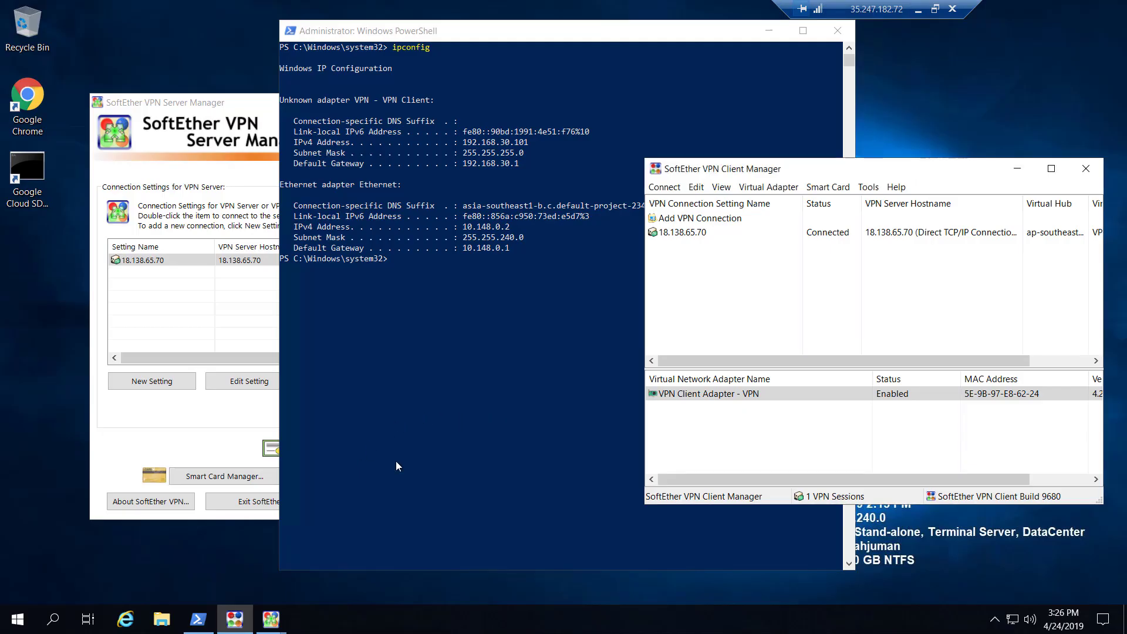
click(397, 466)
double_click(35, 104)
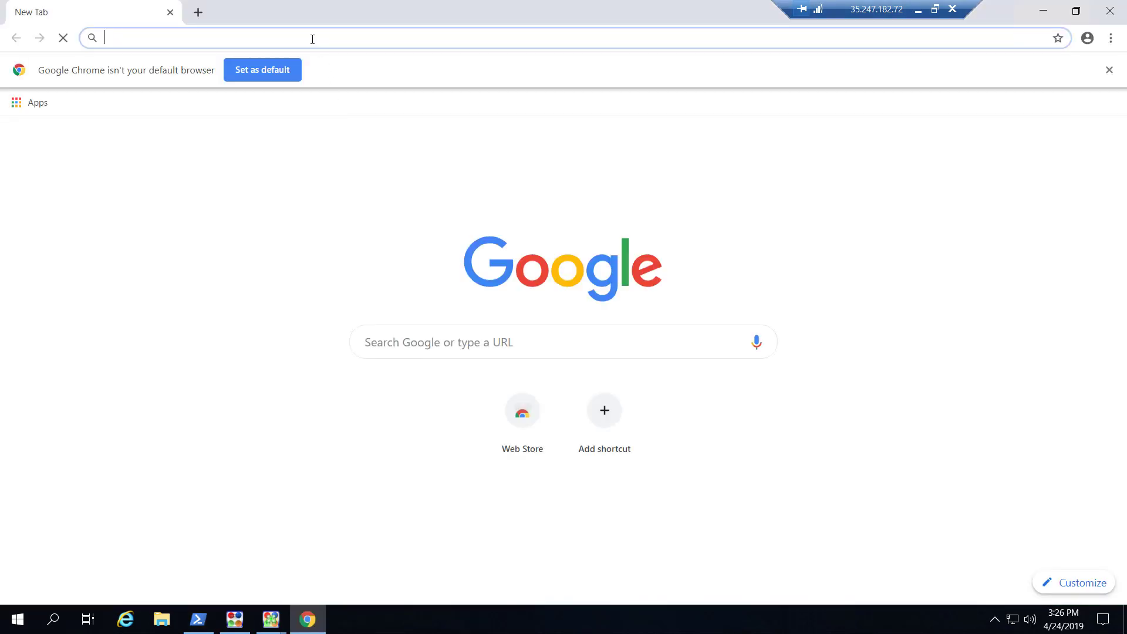
right_click(312, 37)
click(378, 155)
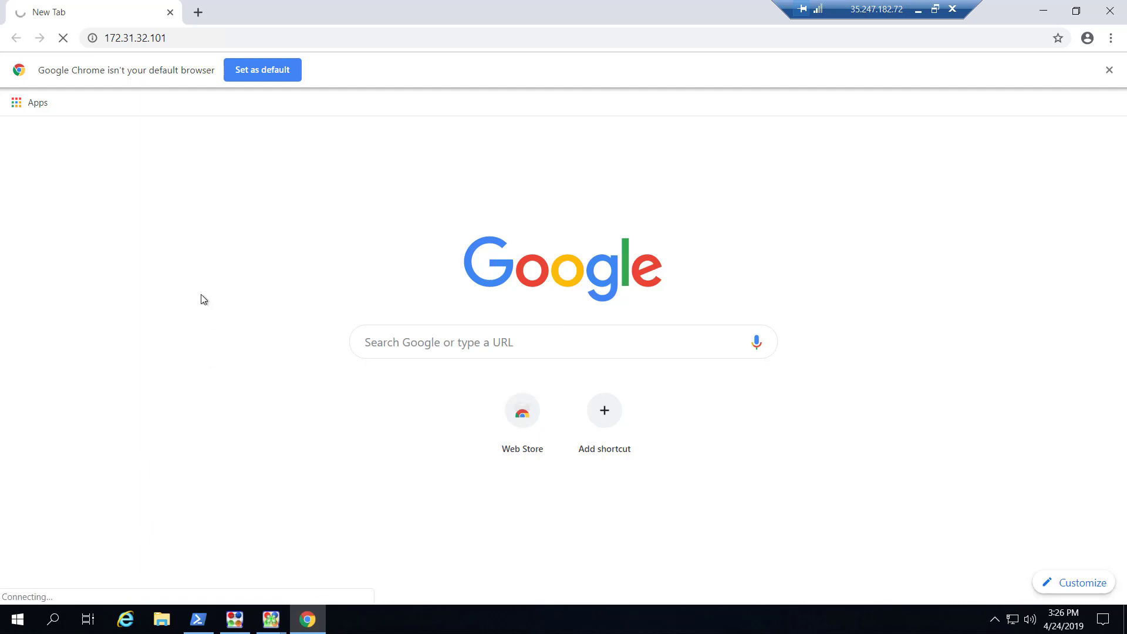
- Load whoer.net in a new browser tab to check the public IP address
click(197, 12)
text(whoer.net)
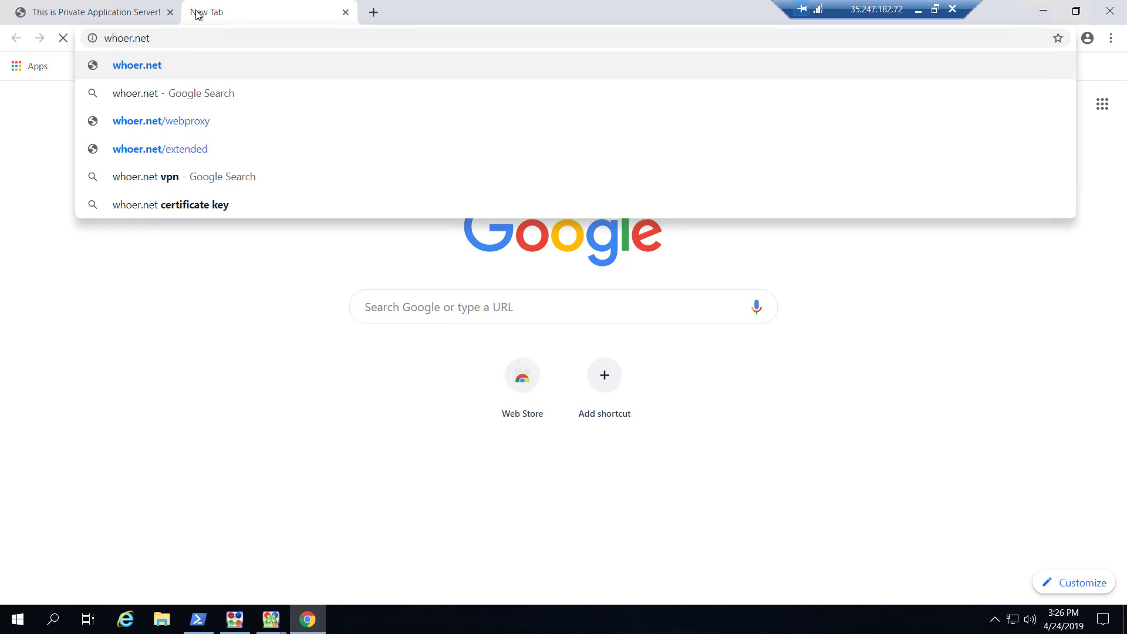
key(Return)
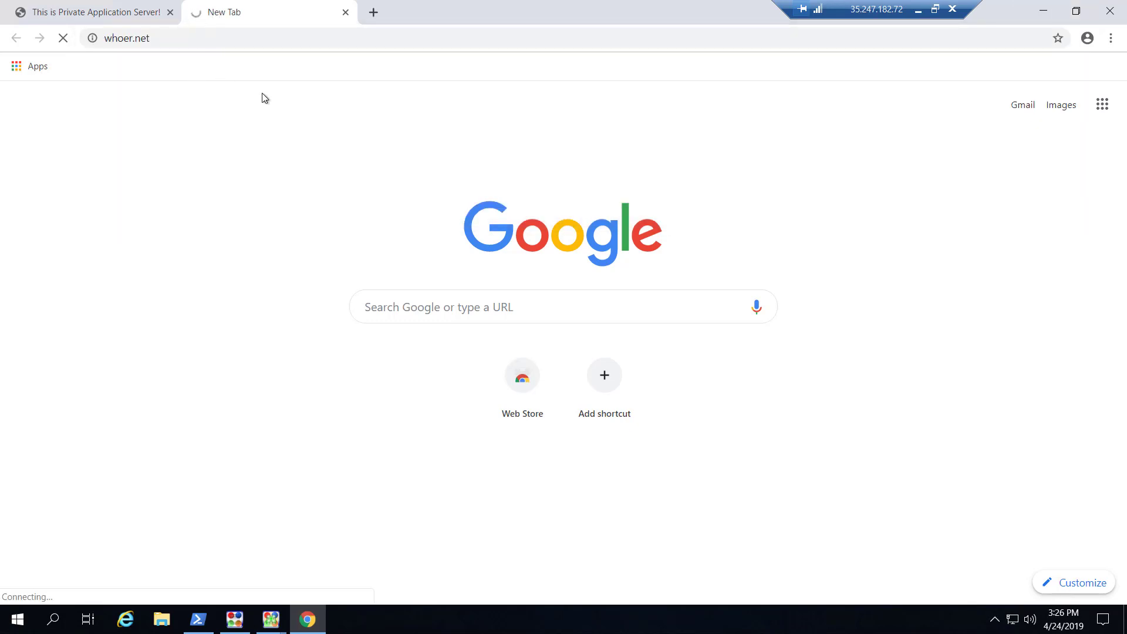
- Return to the private application server's page and read its heading
click(111, 8)
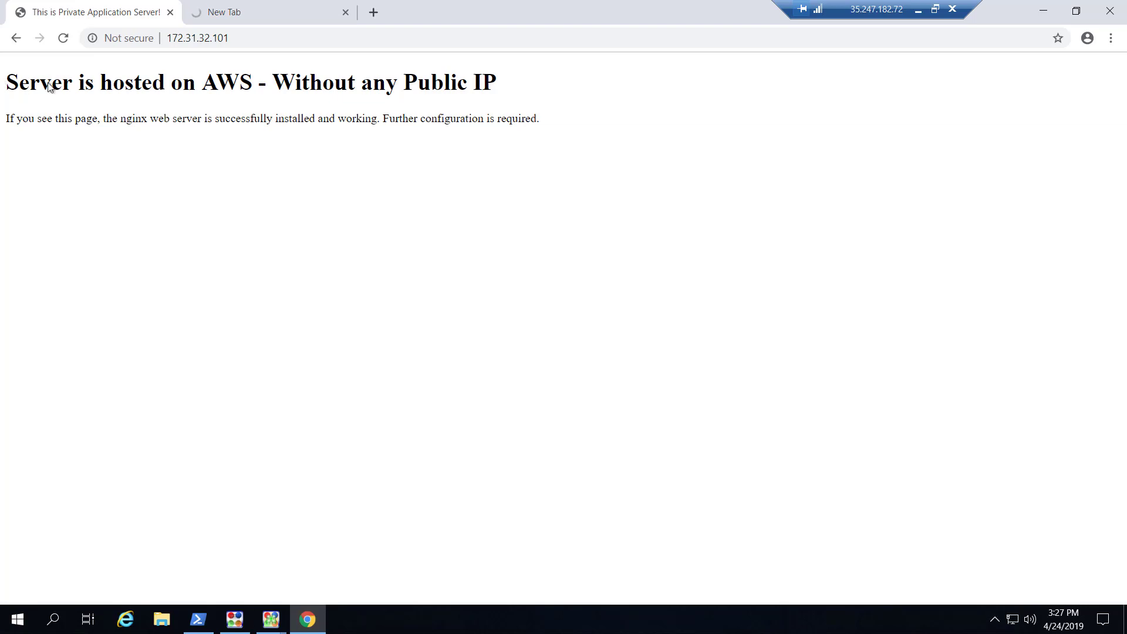
drag(7, 78, 484, 85)
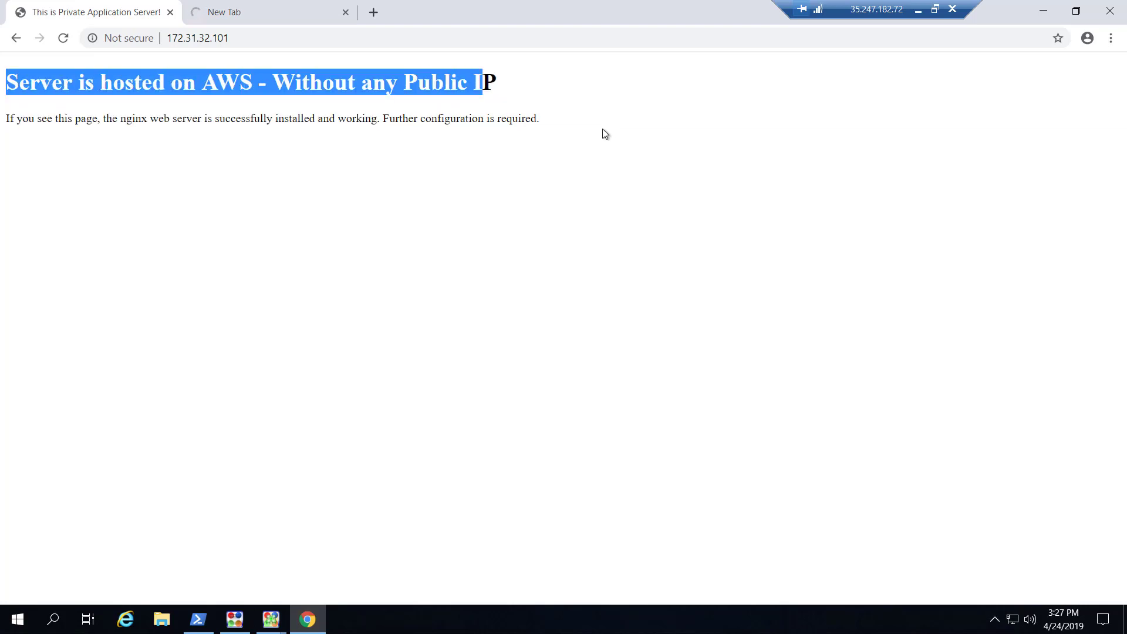
click(601, 129)
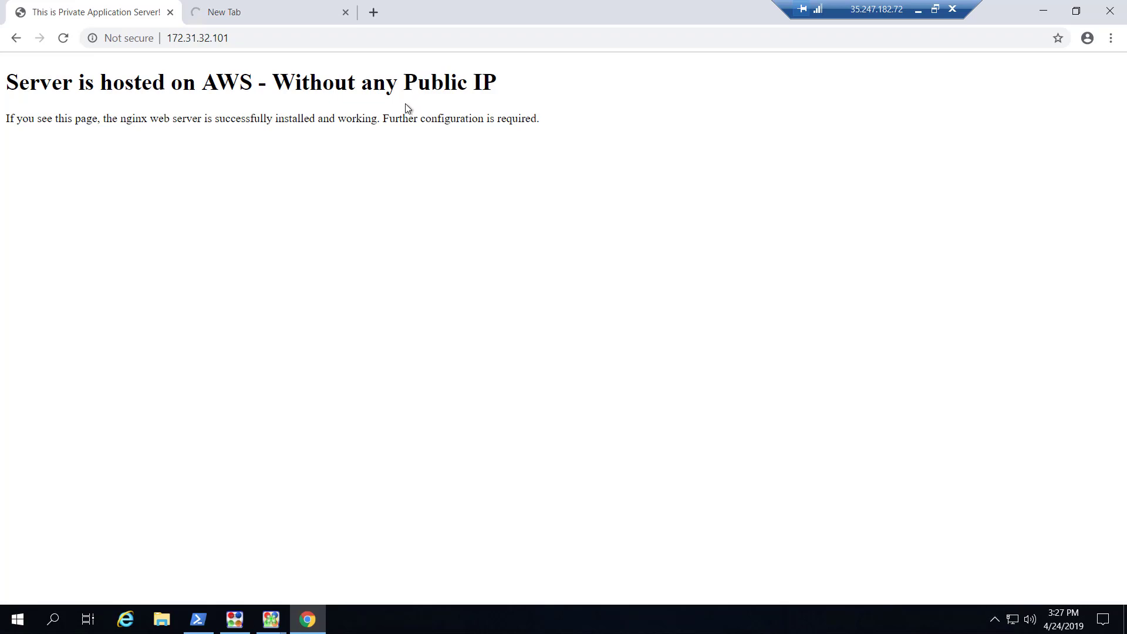
- Load google.com in another new browser tab to test internet access through the VPN
click(373, 12)
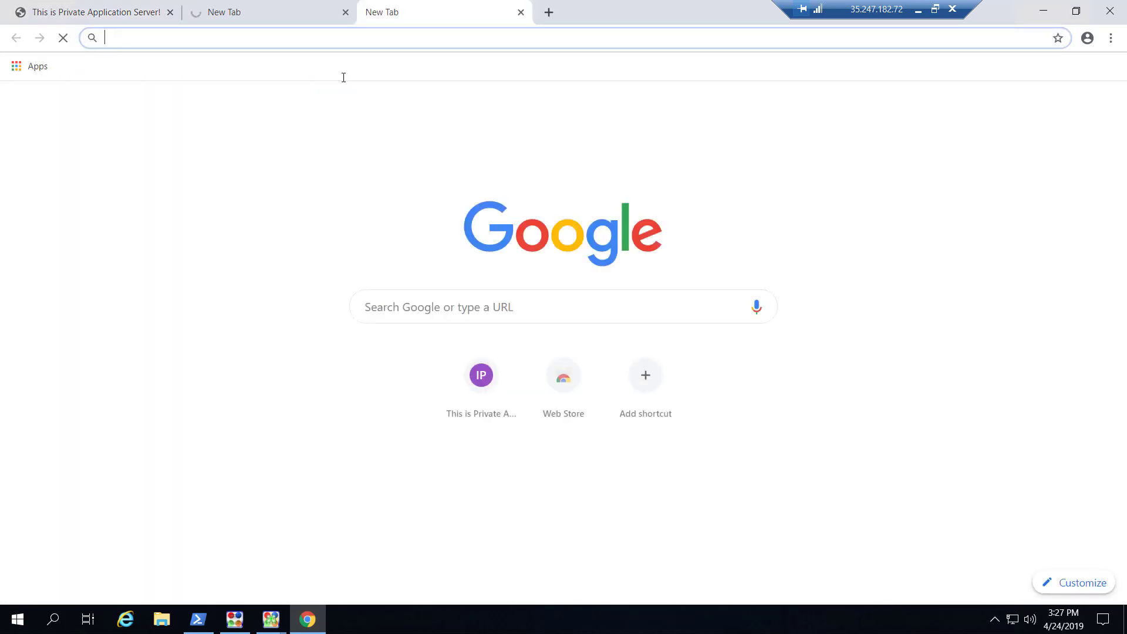
text(google.com)
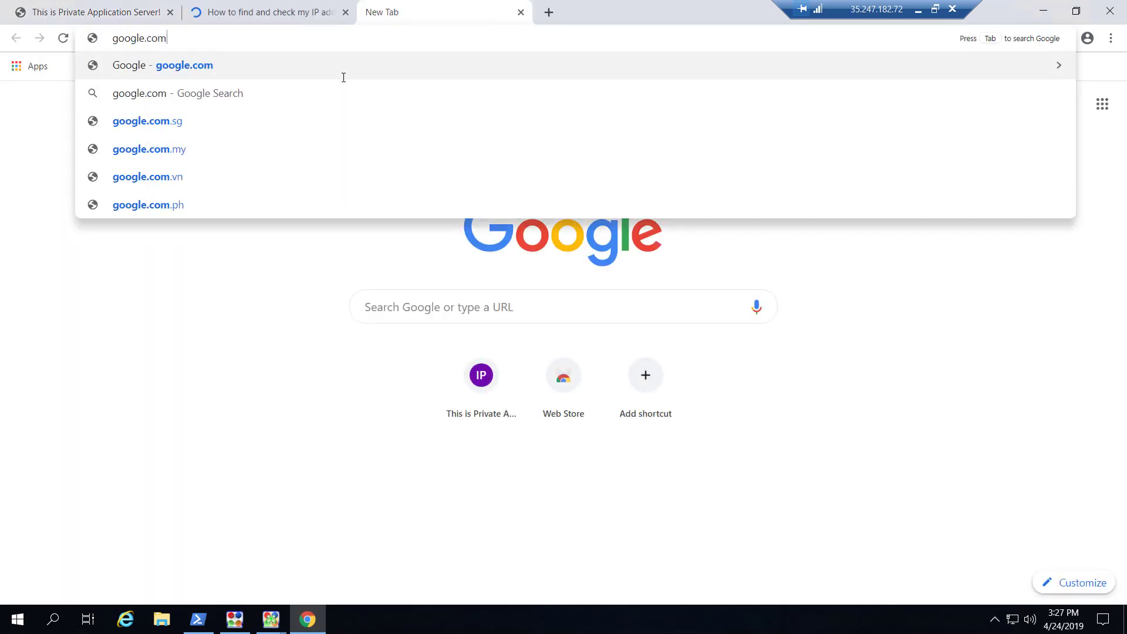
key(Return)
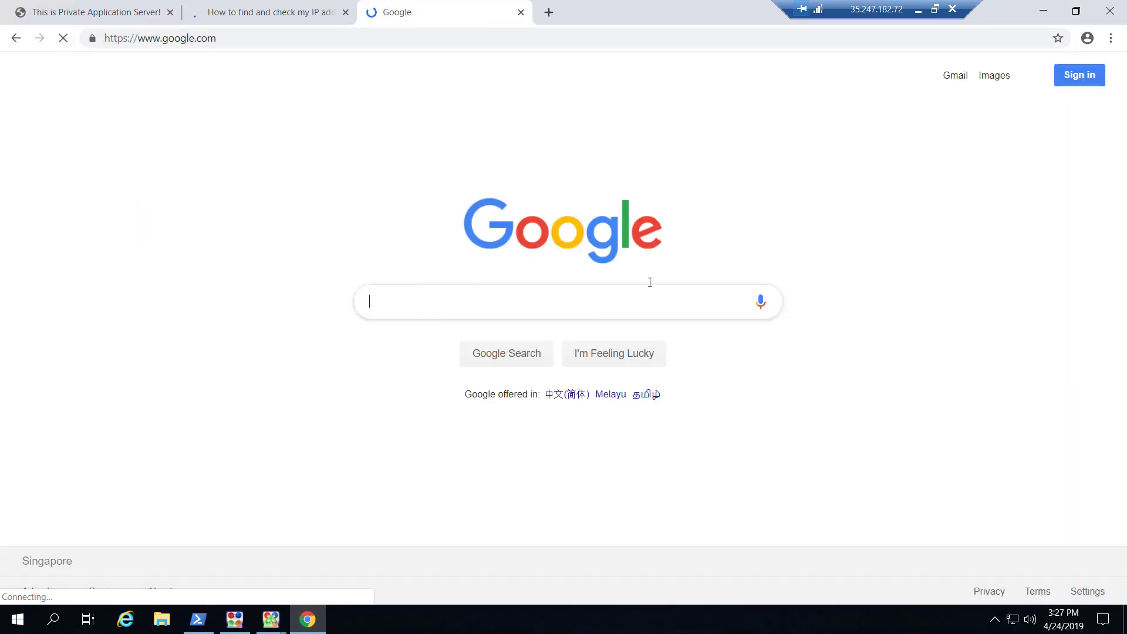
- Return to the whoer.net page and check the ISP shown for the current connection
click(272, 16)
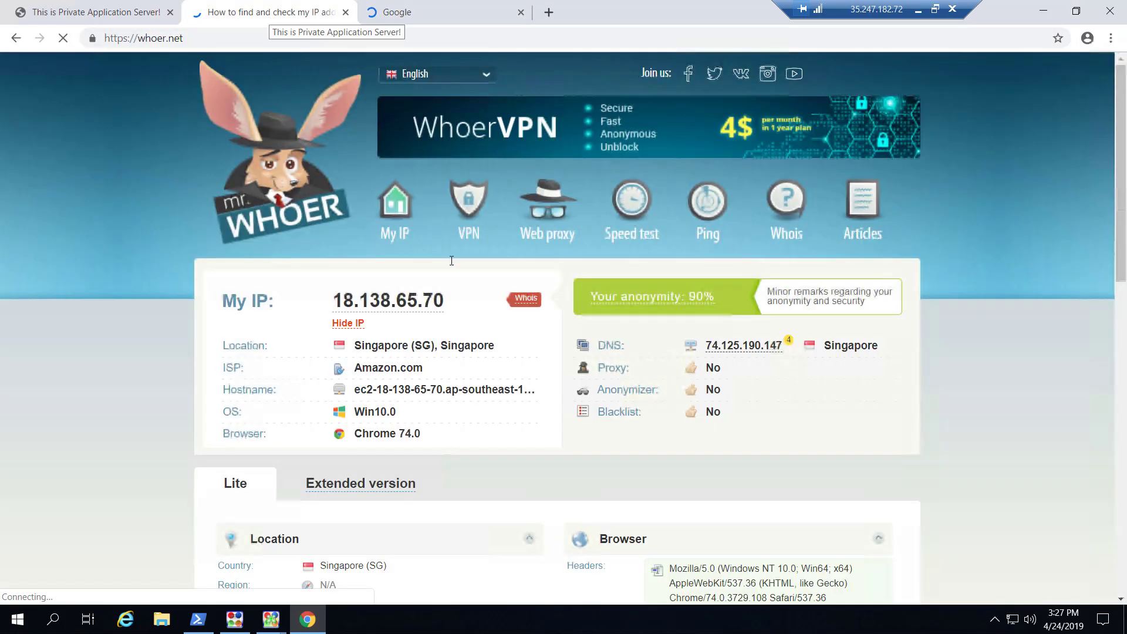
drag(425, 369, 354, 368)
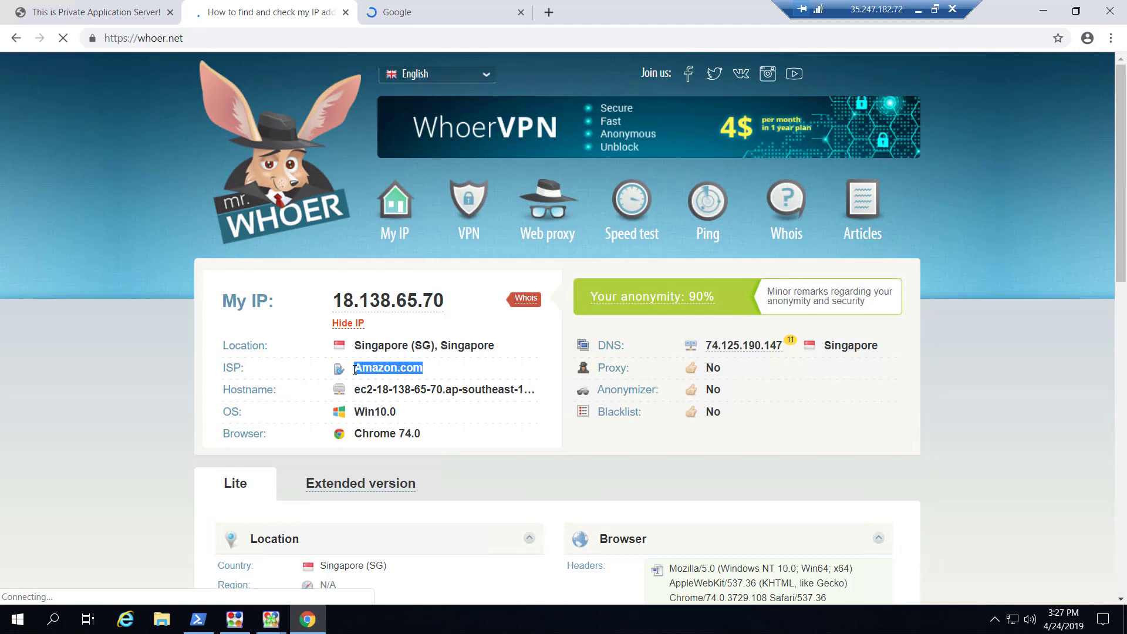
click(356, 369)
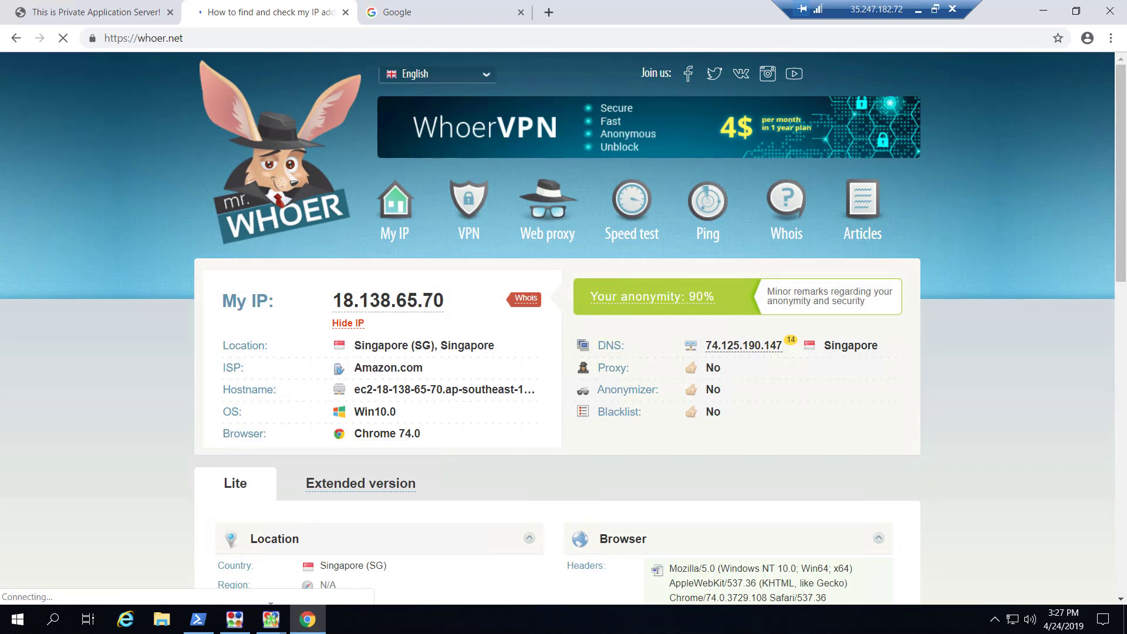
- Bring up SoftEther VPN Client Manager and disconnect the 18.138.65.70 connection
click(235, 620)
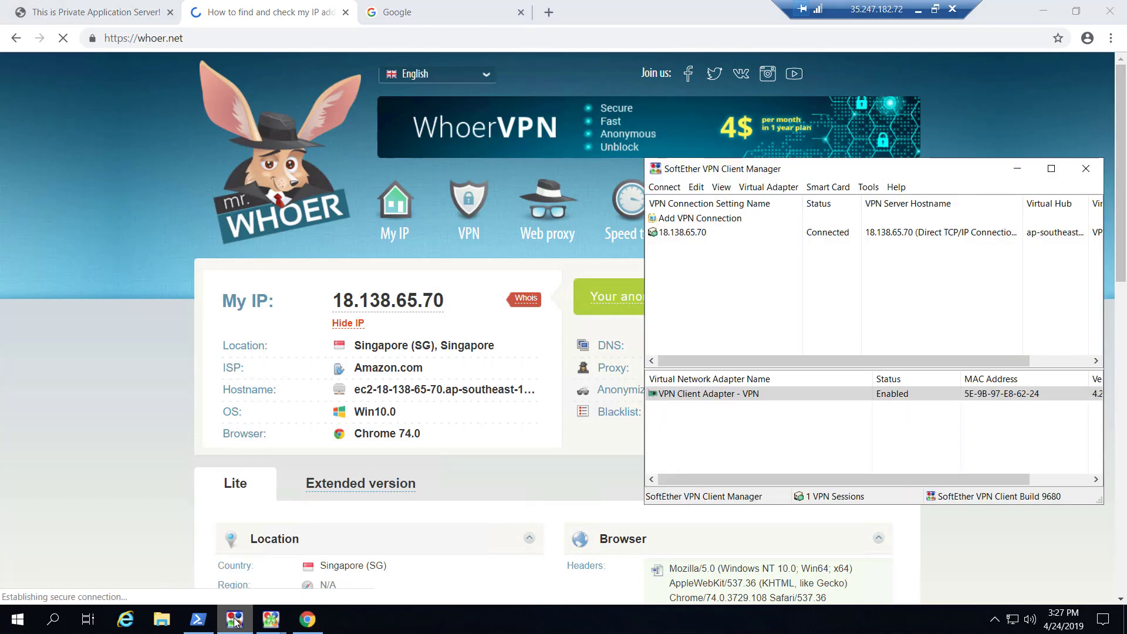
click(684, 233)
right_click(688, 231)
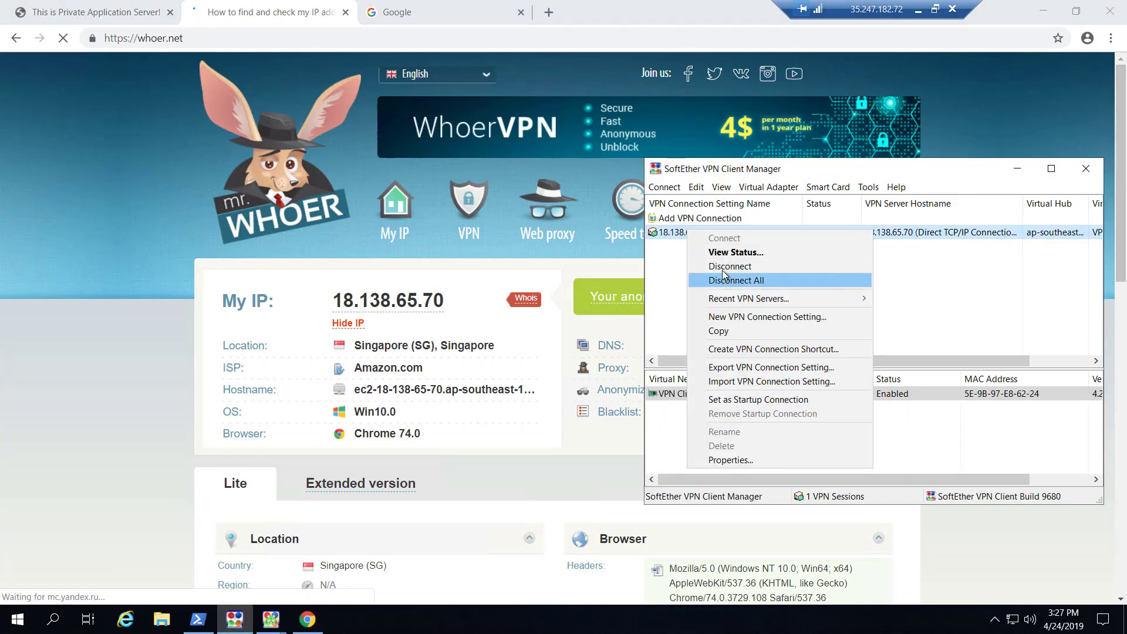
click(722, 270)
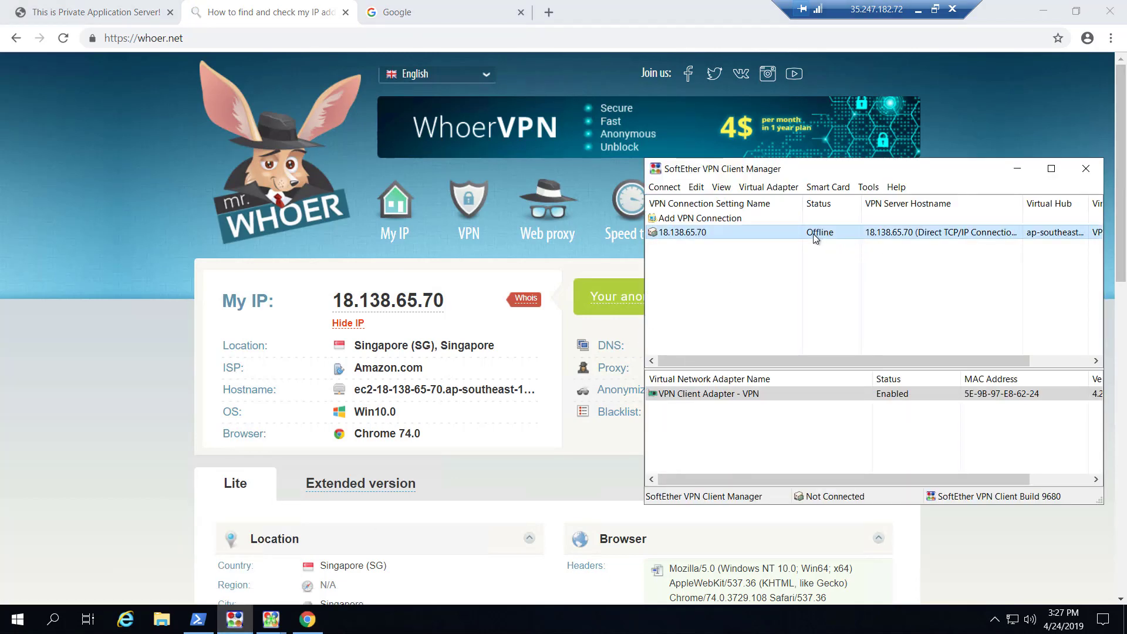
- Reload whoer.net and the private application server's page at 172.31.32.101 to compare them without the VPN
click(88, 80)
click(64, 38)
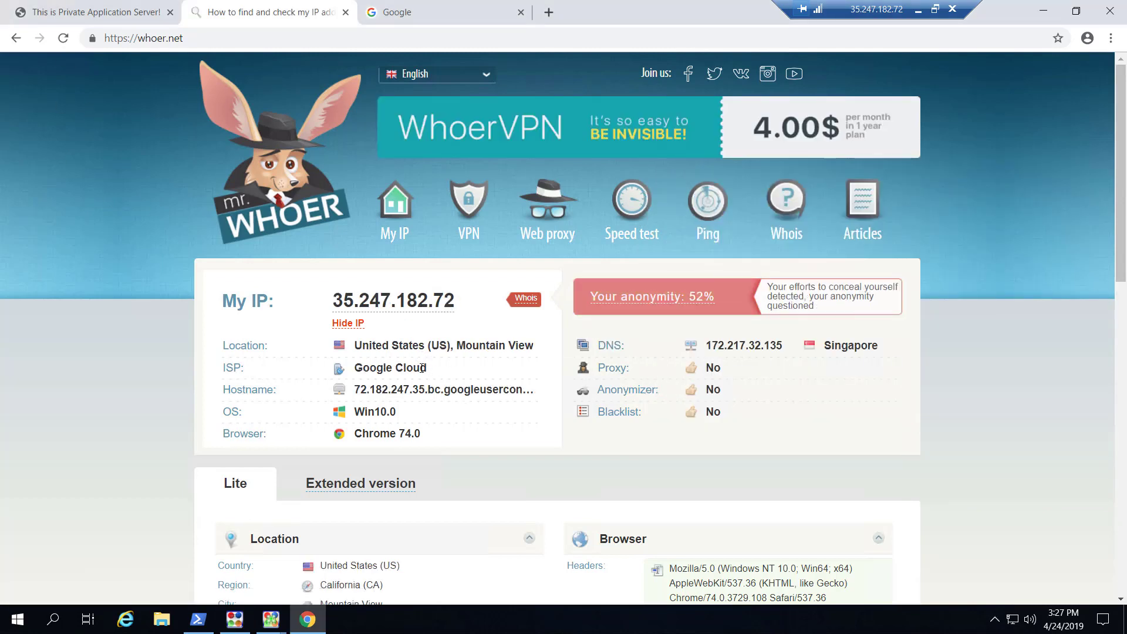
click(83, 16)
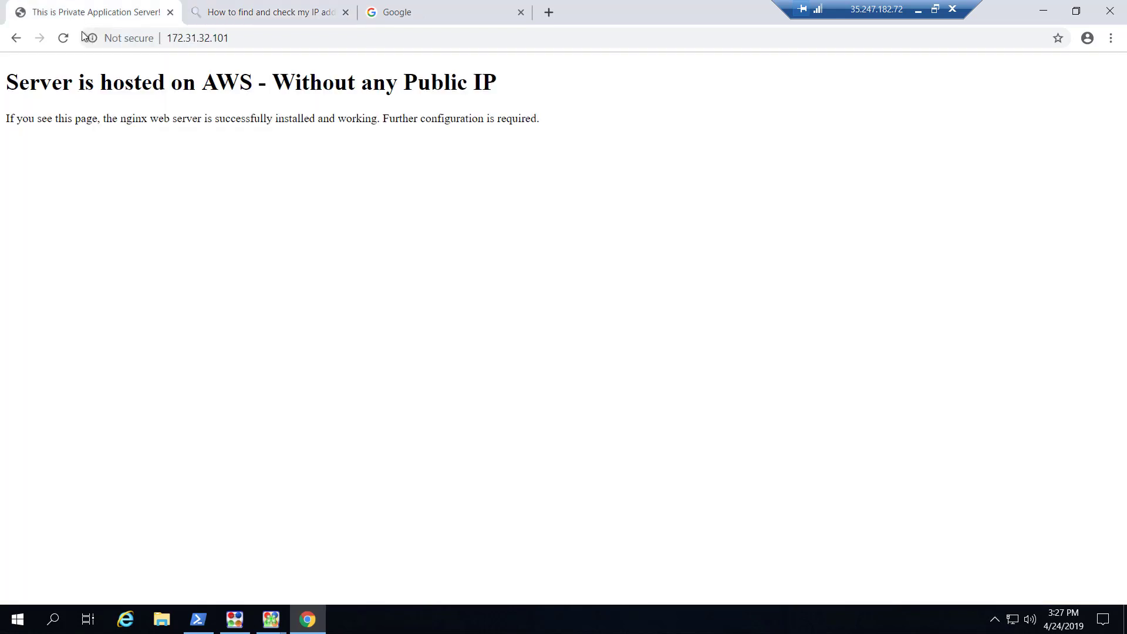
click(63, 39)
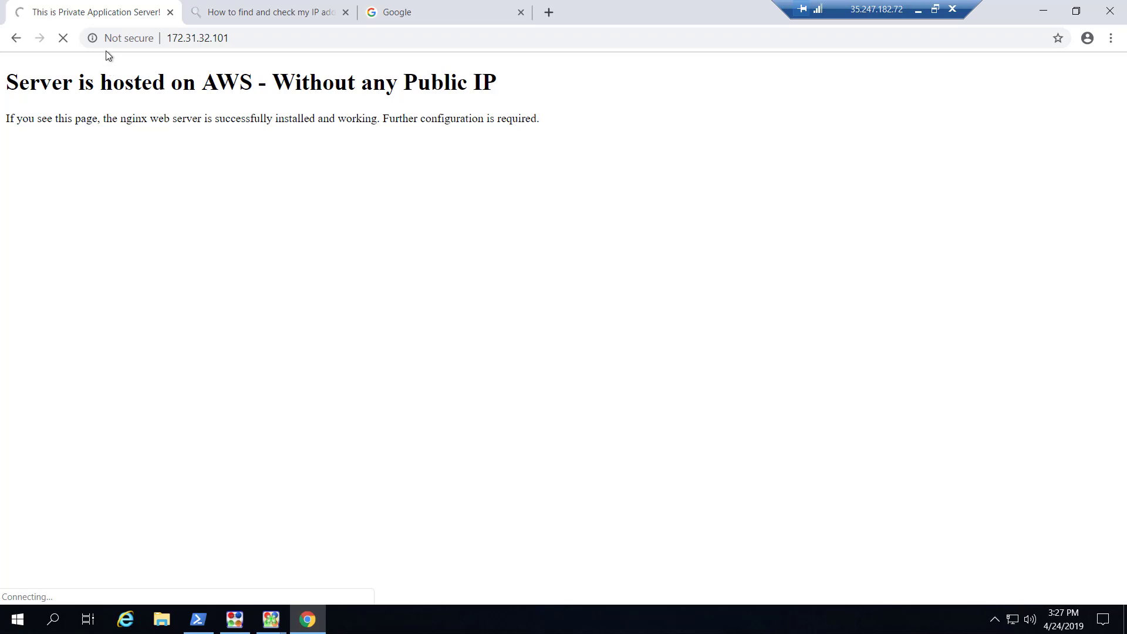
click(61, 45)
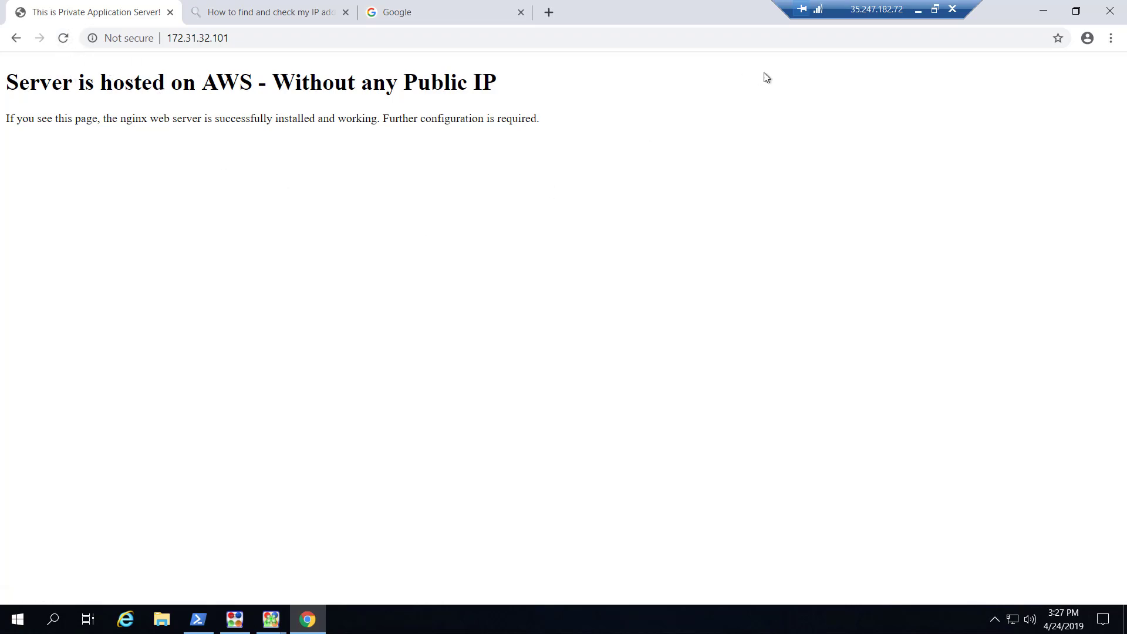
- Minimize the remote desktop and open the hosted zones list in the Route 53 console
click(920, 9)
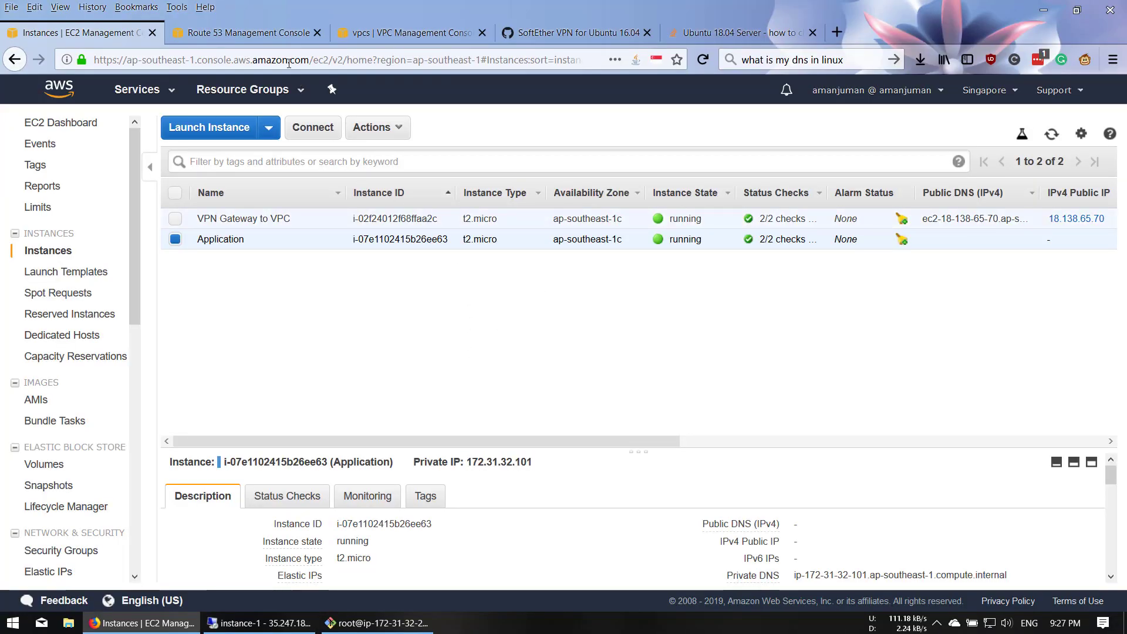
key(ctrl+Tab)
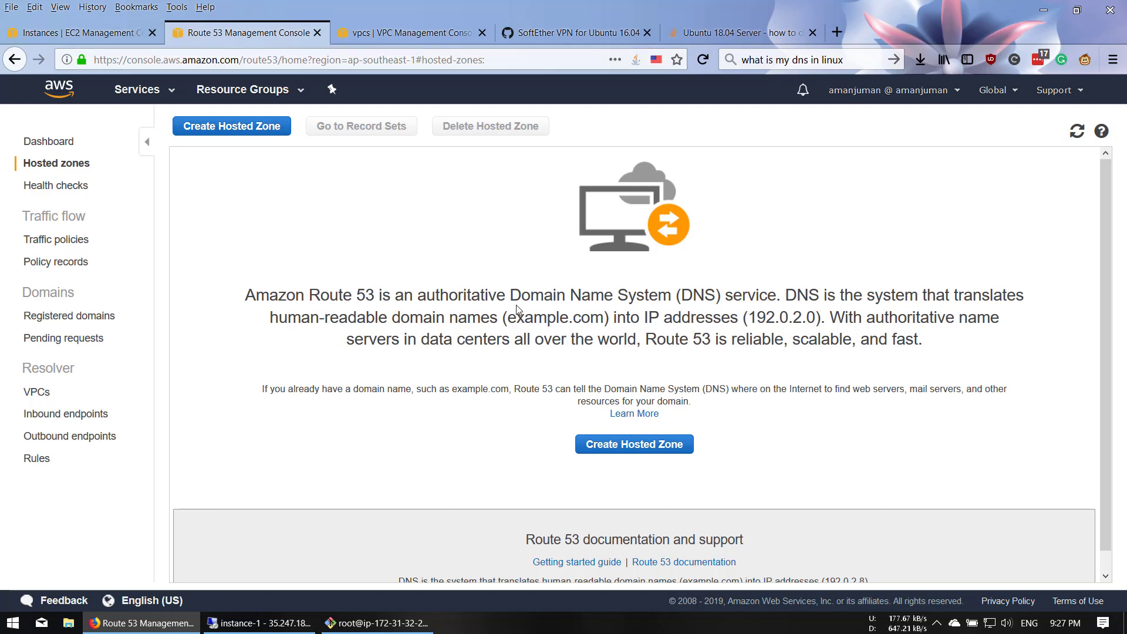
click(633, 445)
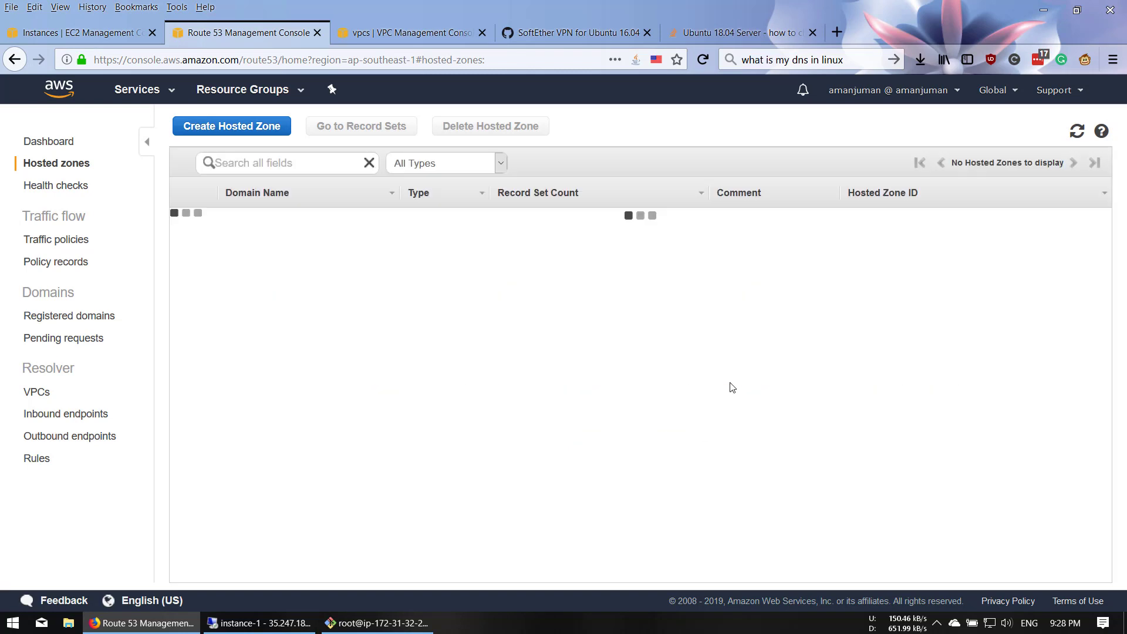
- Copy the domain name example.com, load it in a new browser tab and read the page's heading
click(838, 32)
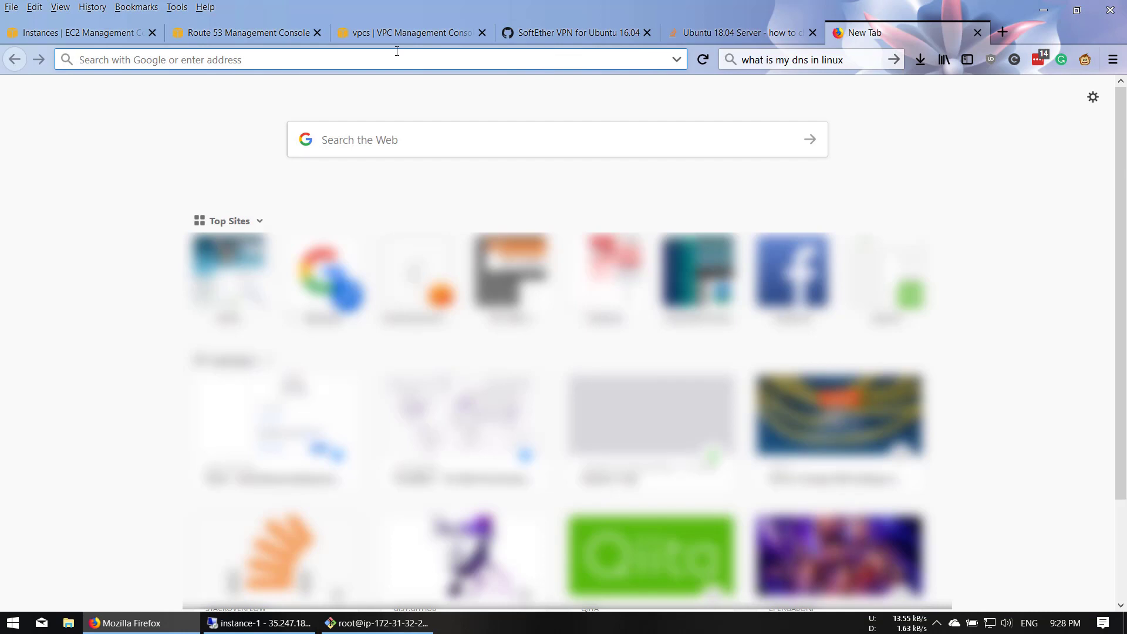
click(817, 68)
text(exe)
key(BackSpace)
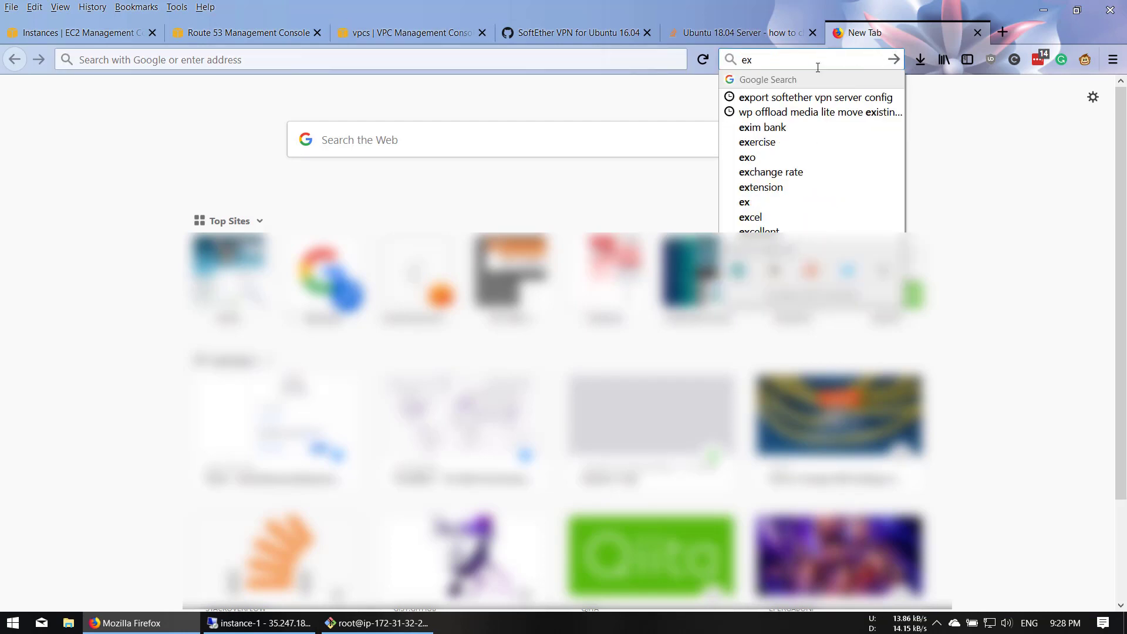
text(ample.com)
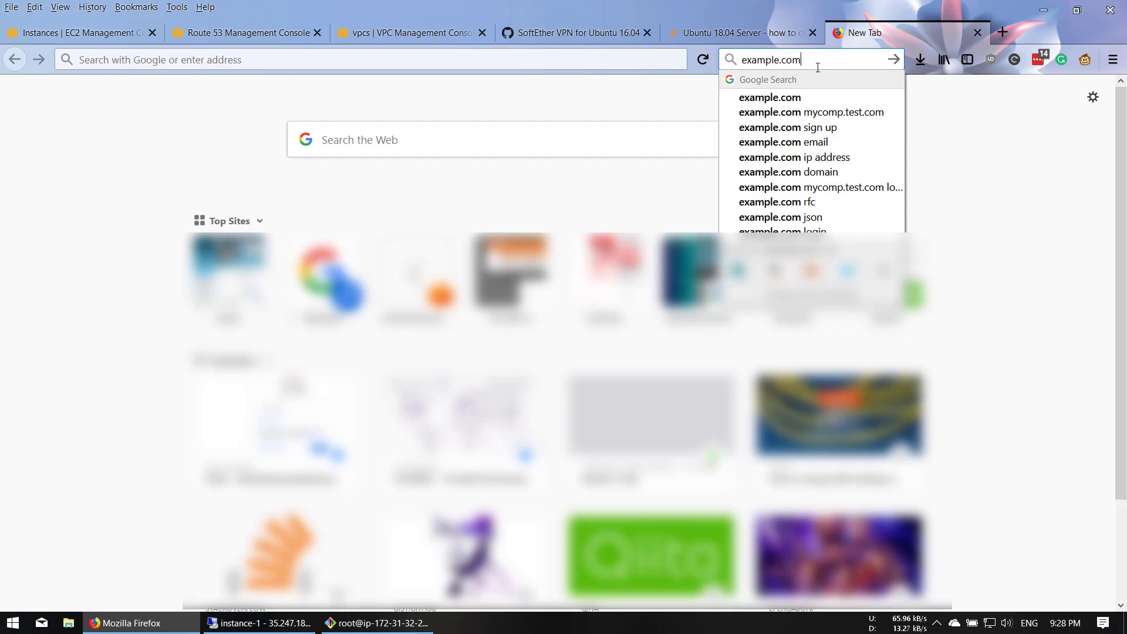
key(ctrl+a)
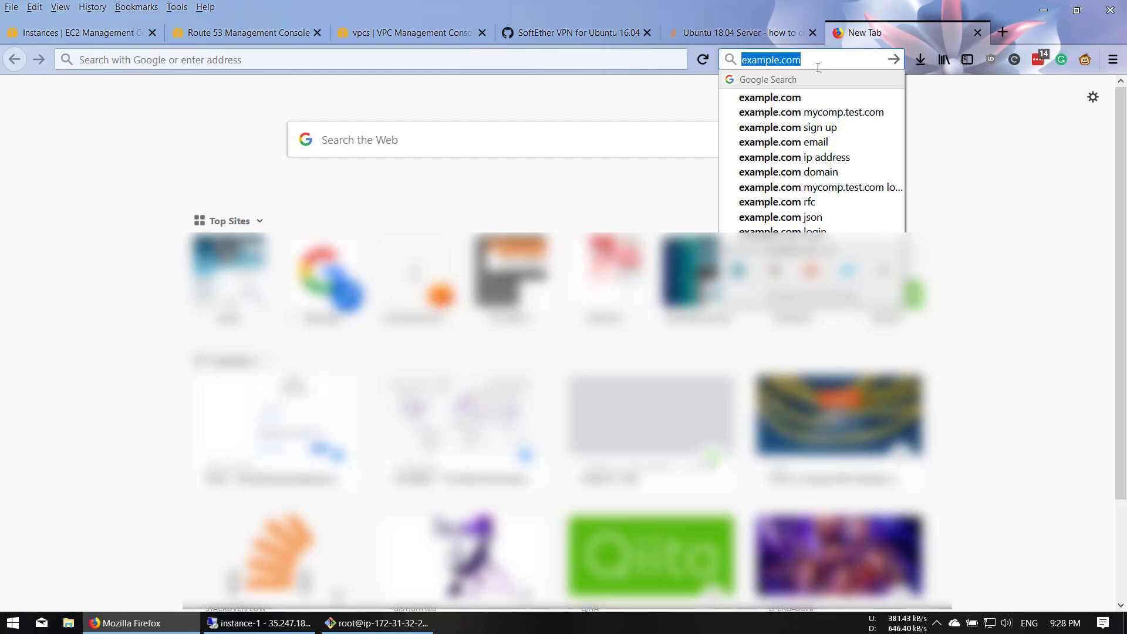
key(ctrl+c)
click(301, 58)
key(ctrl+v)
key(Return)
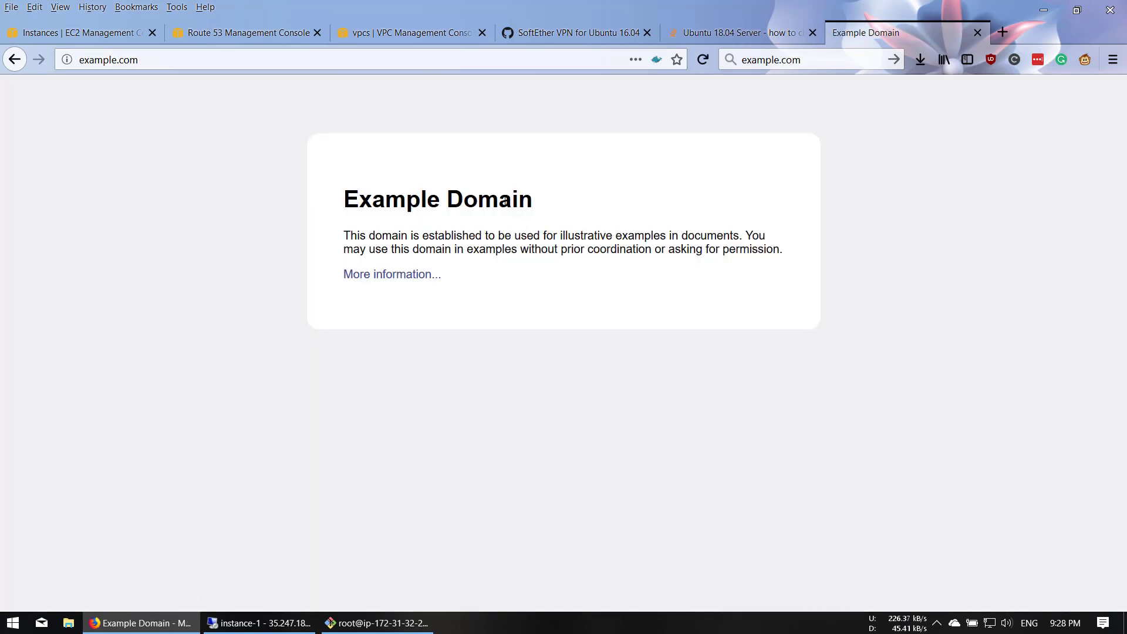
drag(537, 202, 321, 198)
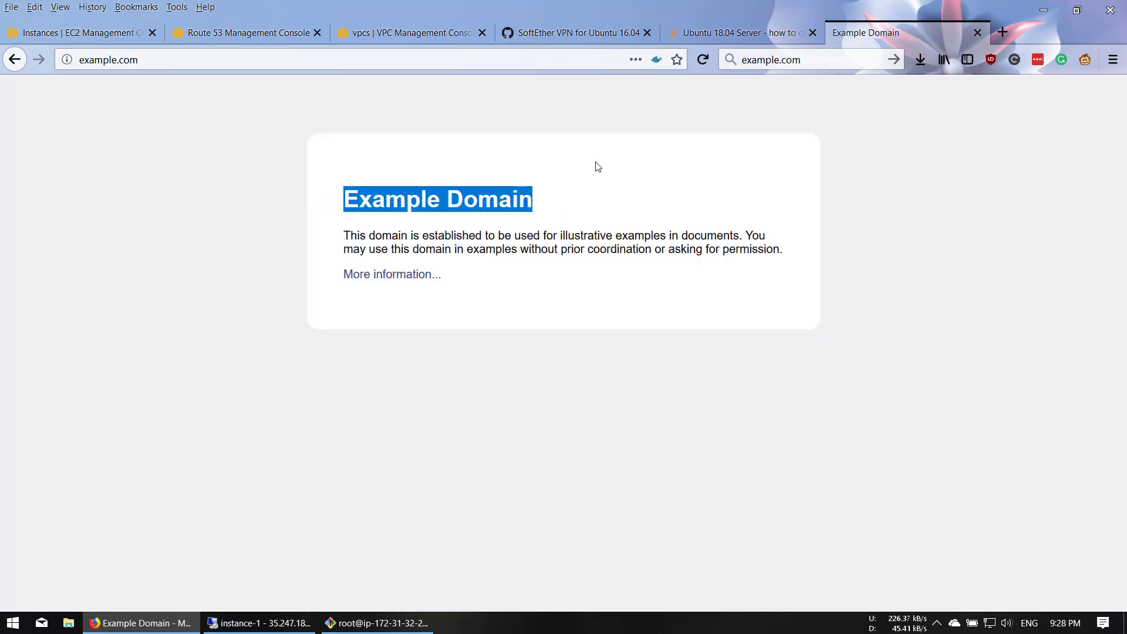
click(597, 167)
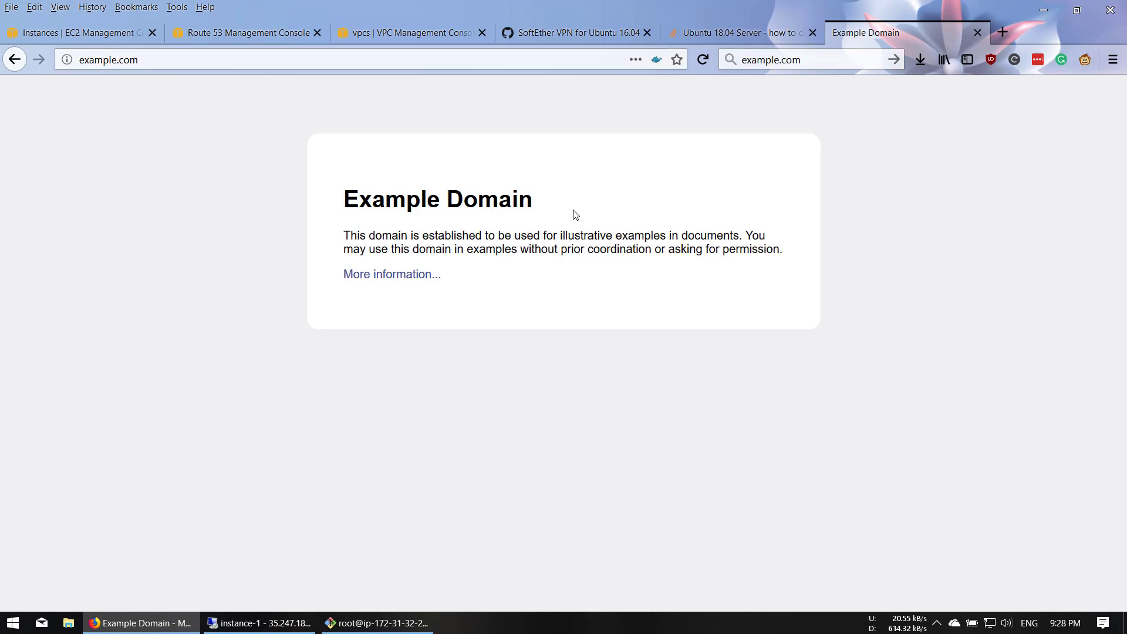
- Start a Route 53 hosted zone with domain name and comment example.com and type Private Hosted Zone for Amazon VPC
click(83, 33)
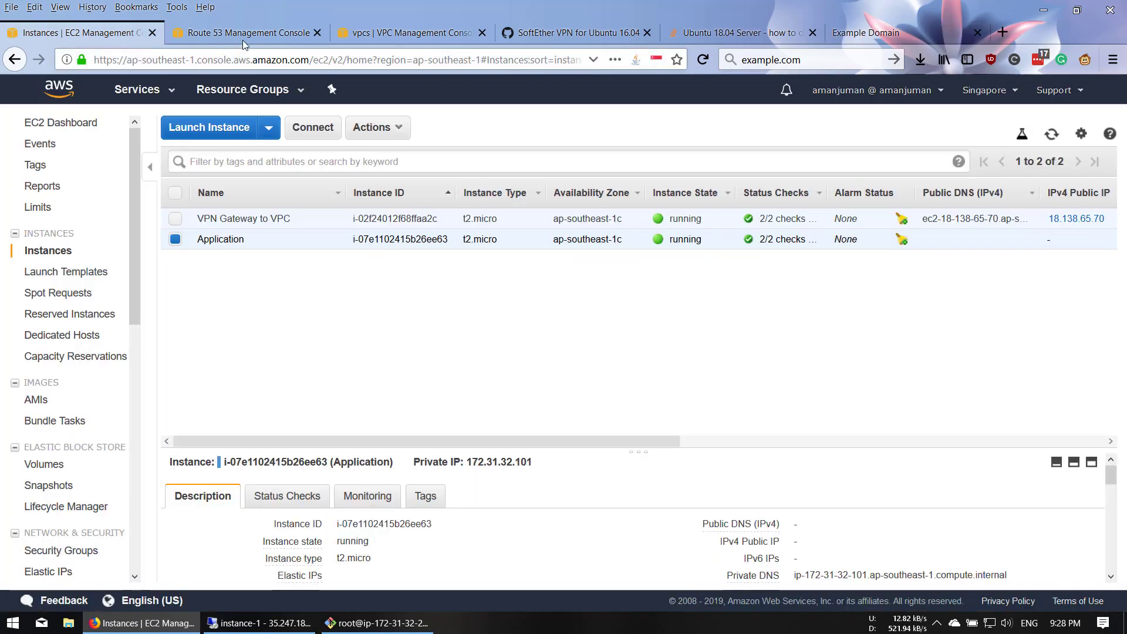
click(243, 34)
click(216, 131)
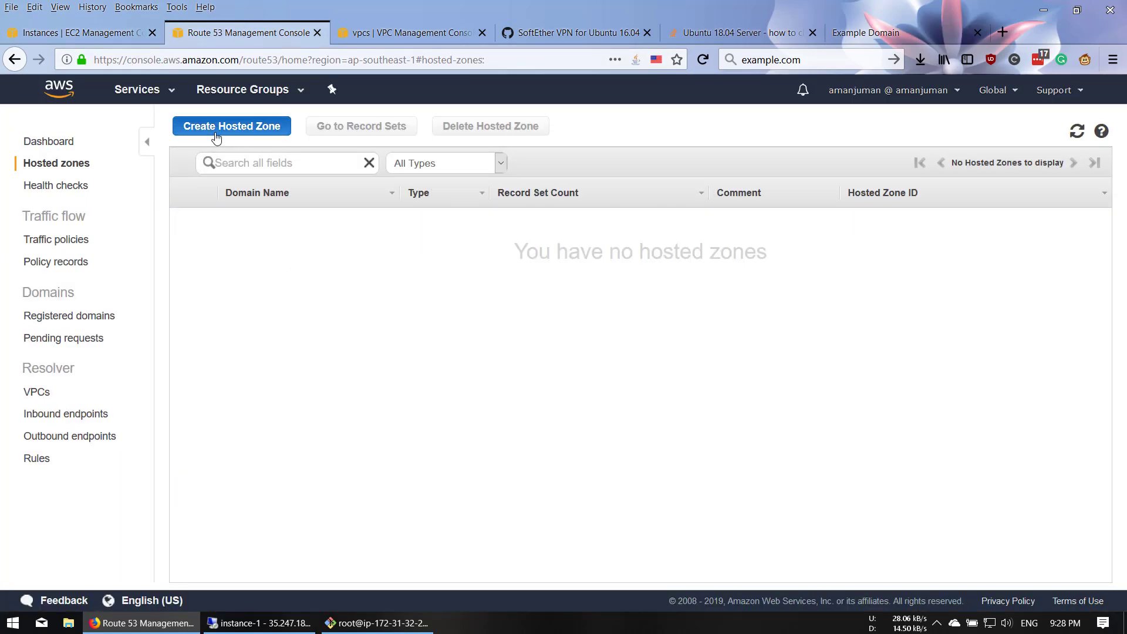
key(ctrl+v)
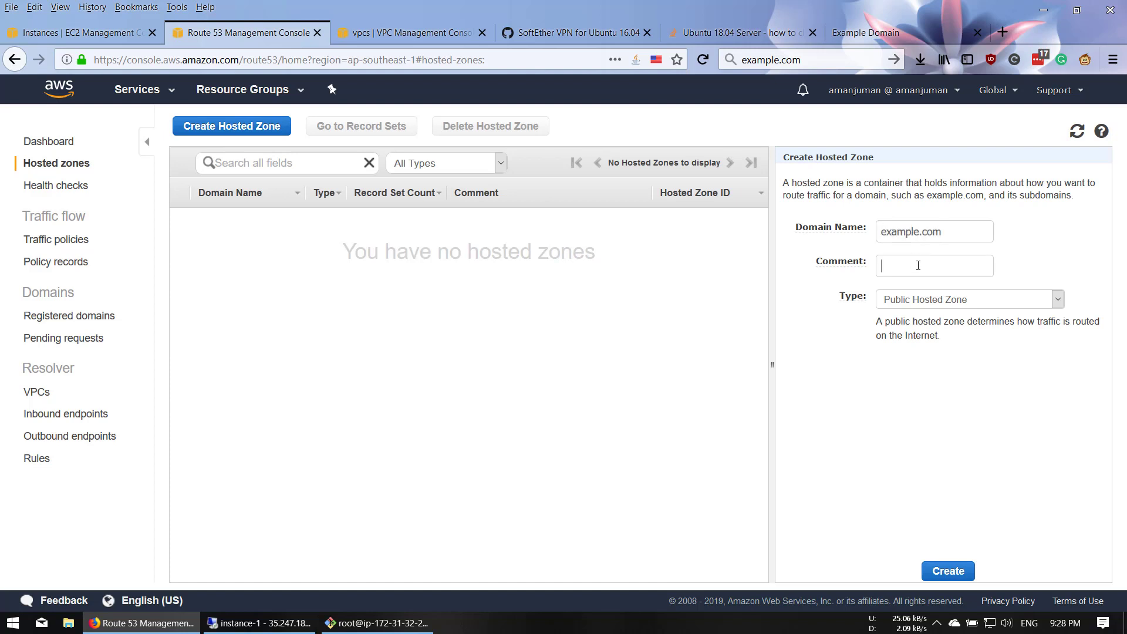
text(example.com)
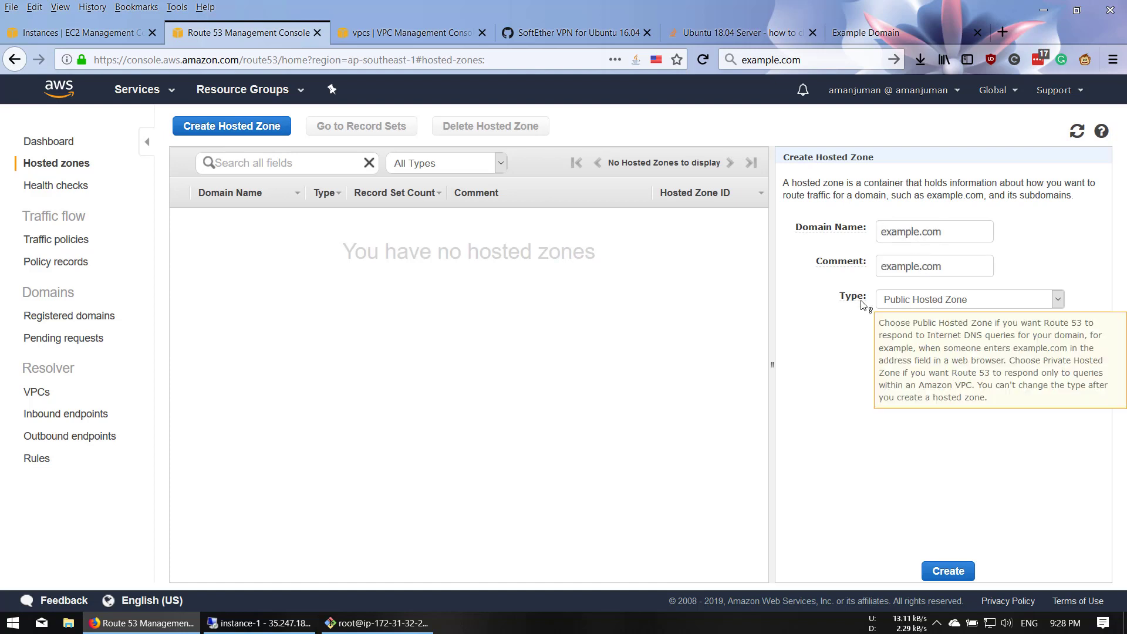
click(913, 302)
click(911, 333)
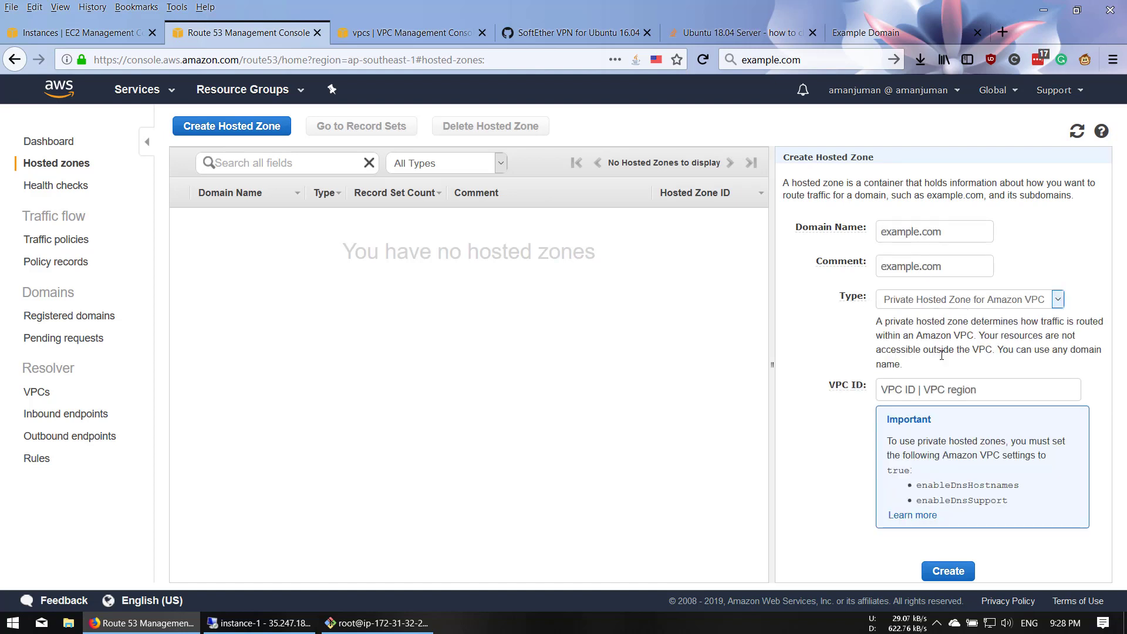
- Associate the hosted zone with the Singapore VPC vpc-2bdef04e (SGP) and create it
click(936, 389)
scroll(963, 470, down, 2)
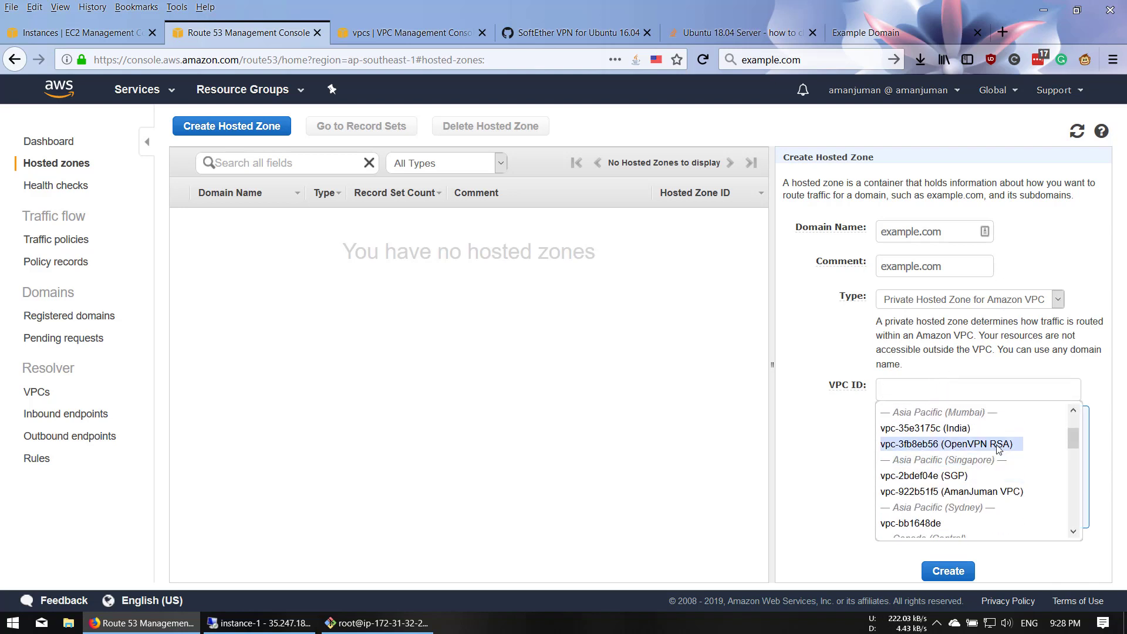
click(919, 476)
click(946, 571)
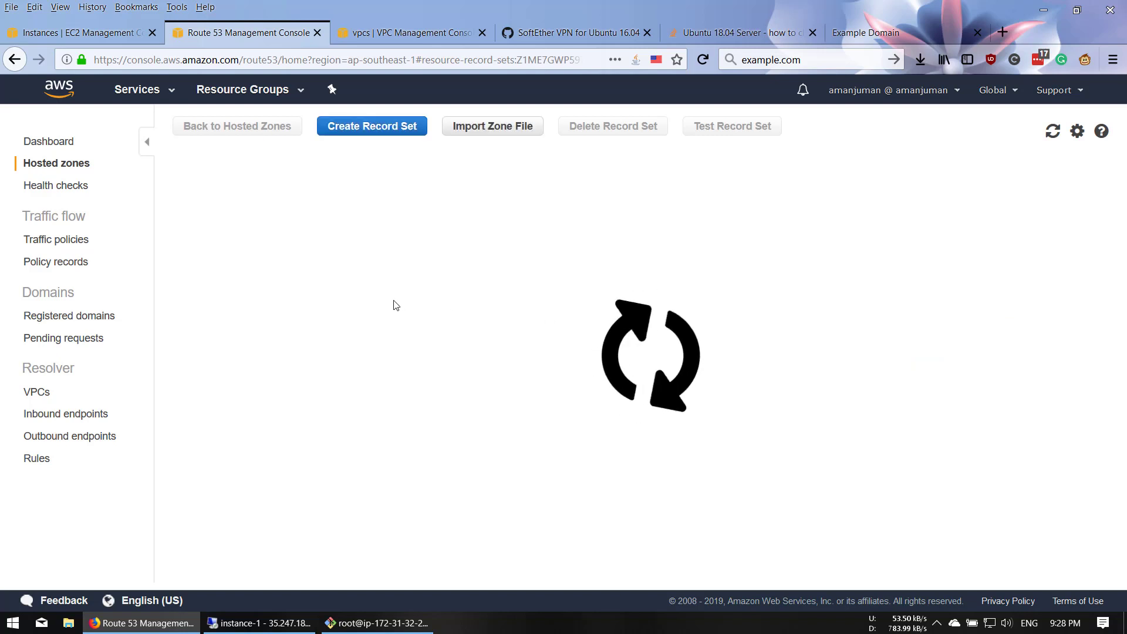
- Start a new A record set named server in the example.com hosted zone
drag(389, 573, 275, 561)
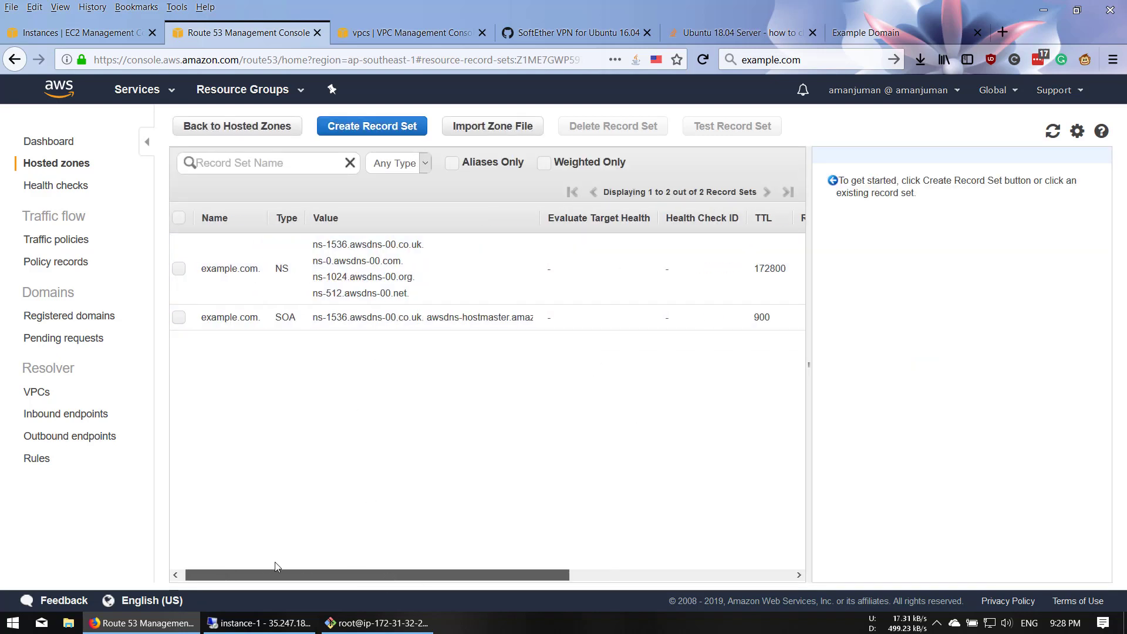
click(382, 136)
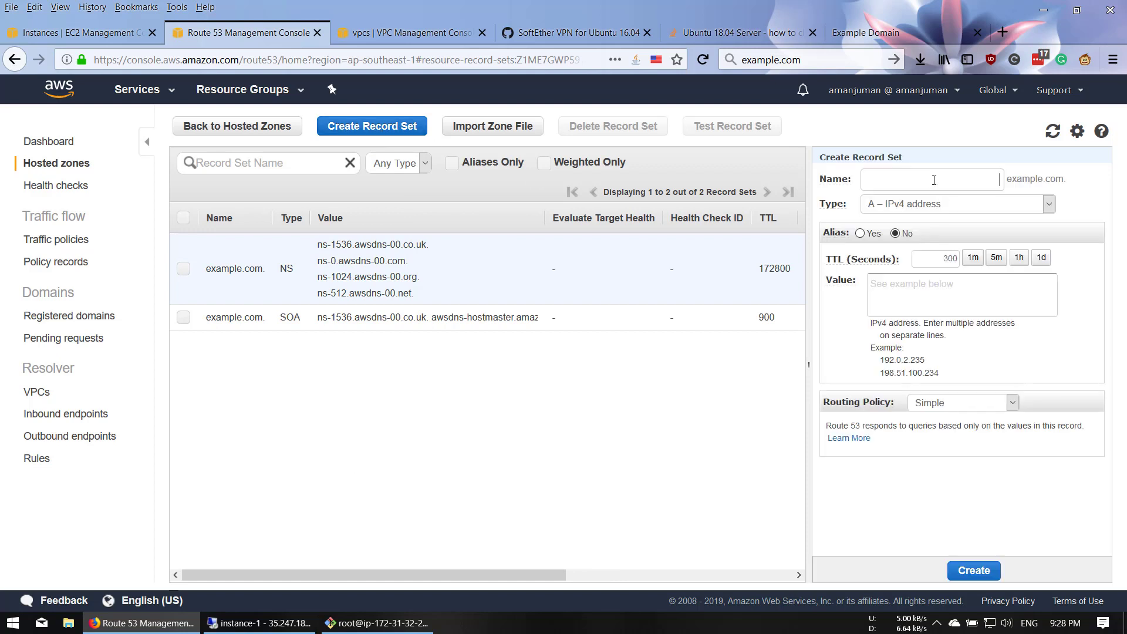
click(897, 288)
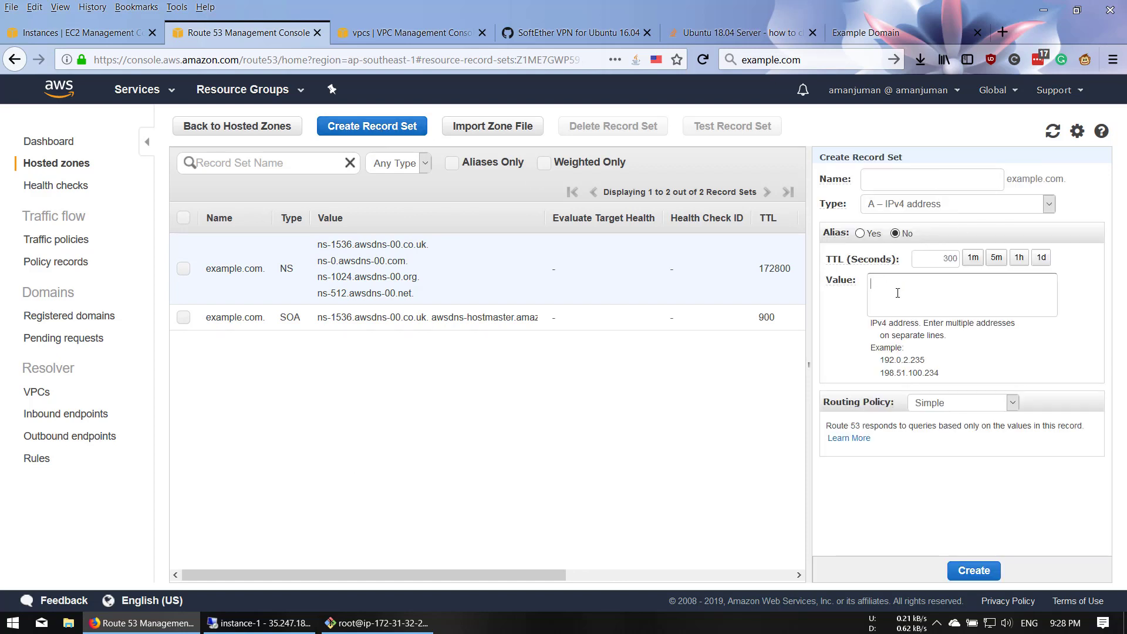
click(986, 182)
text(server)
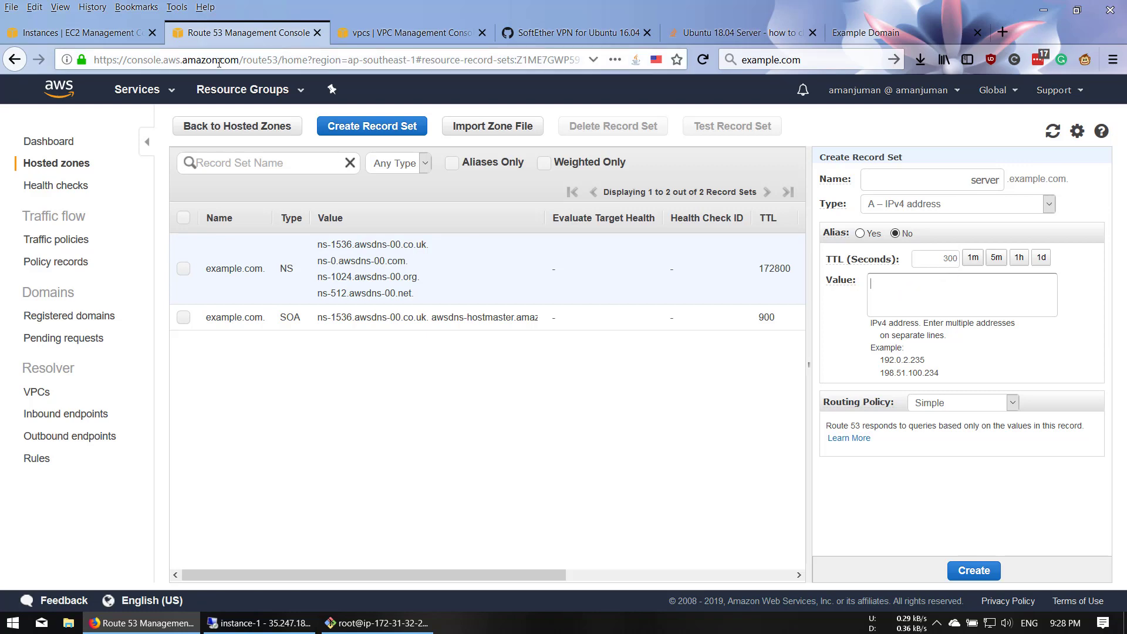
- Copy the Application instance's private IP 172.31.32.101 into the server A record's value, create the record set and select it
click(83, 33)
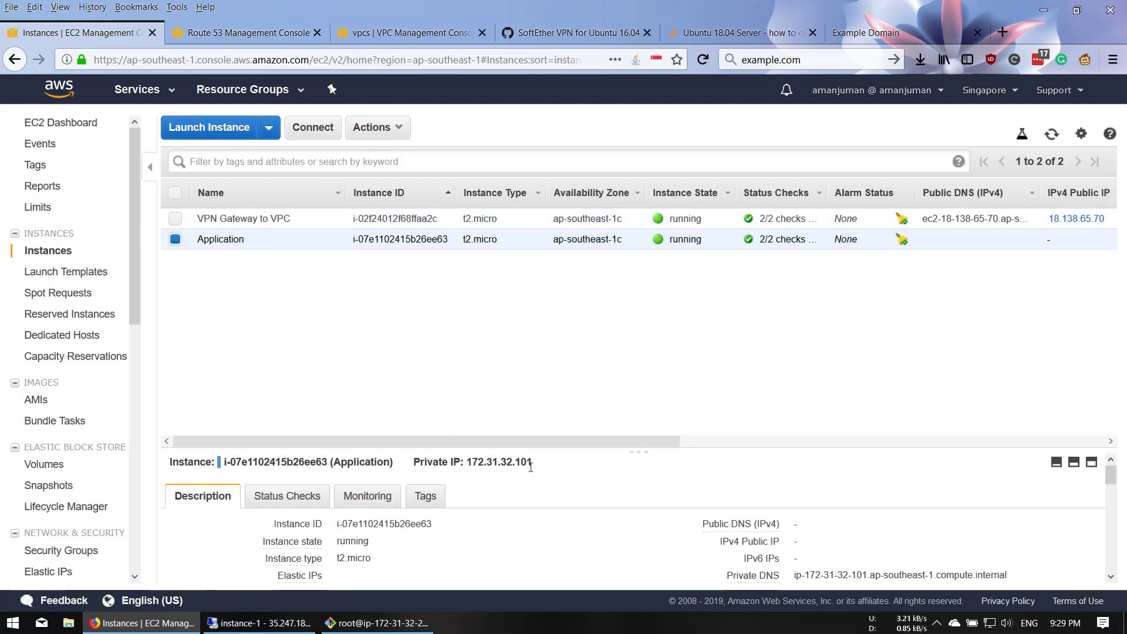
drag(531, 462, 467, 462)
key(ctrl+c)
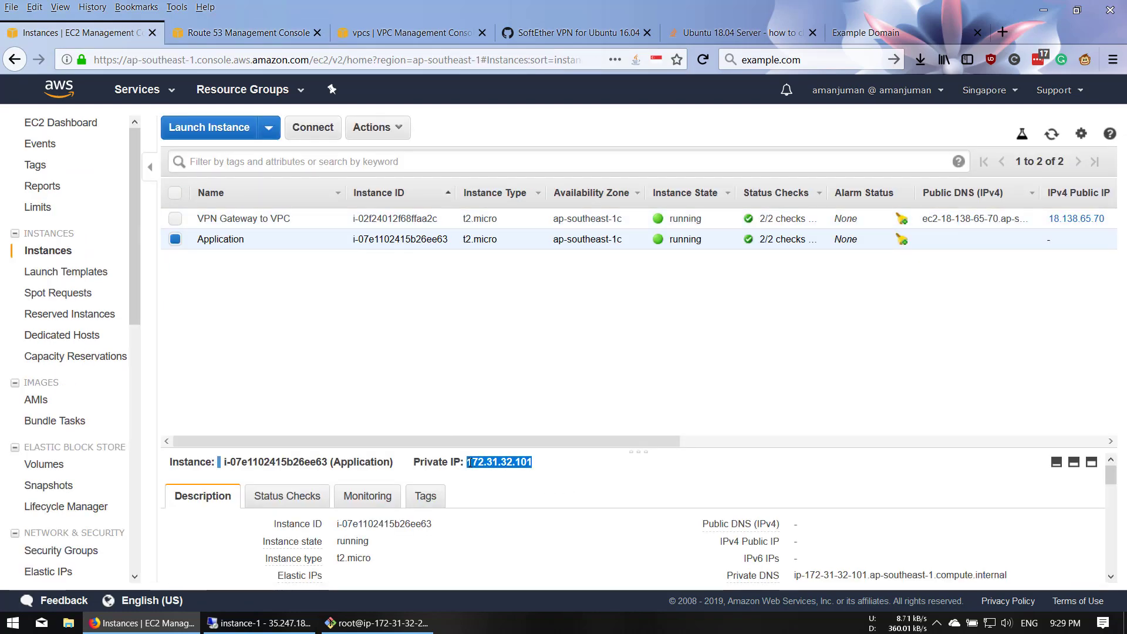
click(357, 30)
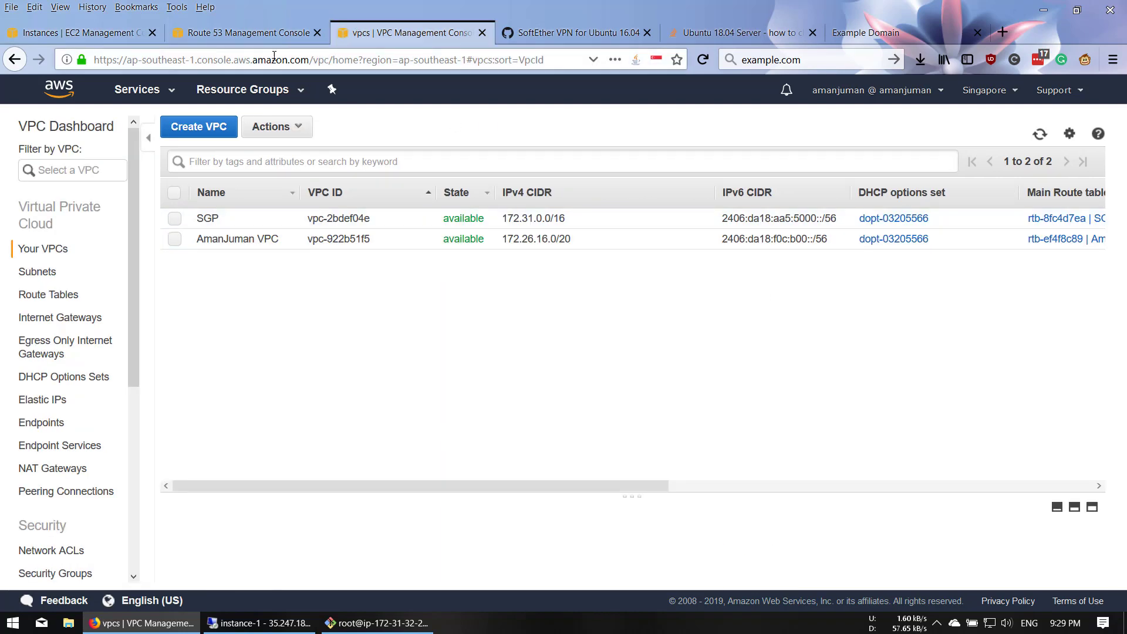
click(267, 36)
click(918, 304)
key(ctrl+v)
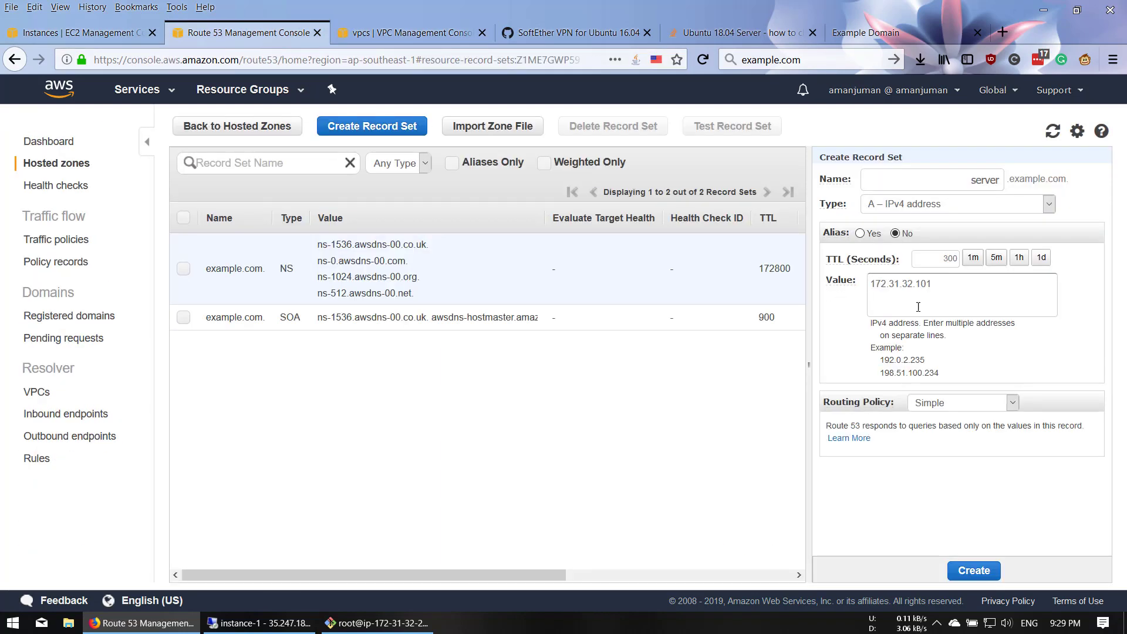
click(979, 572)
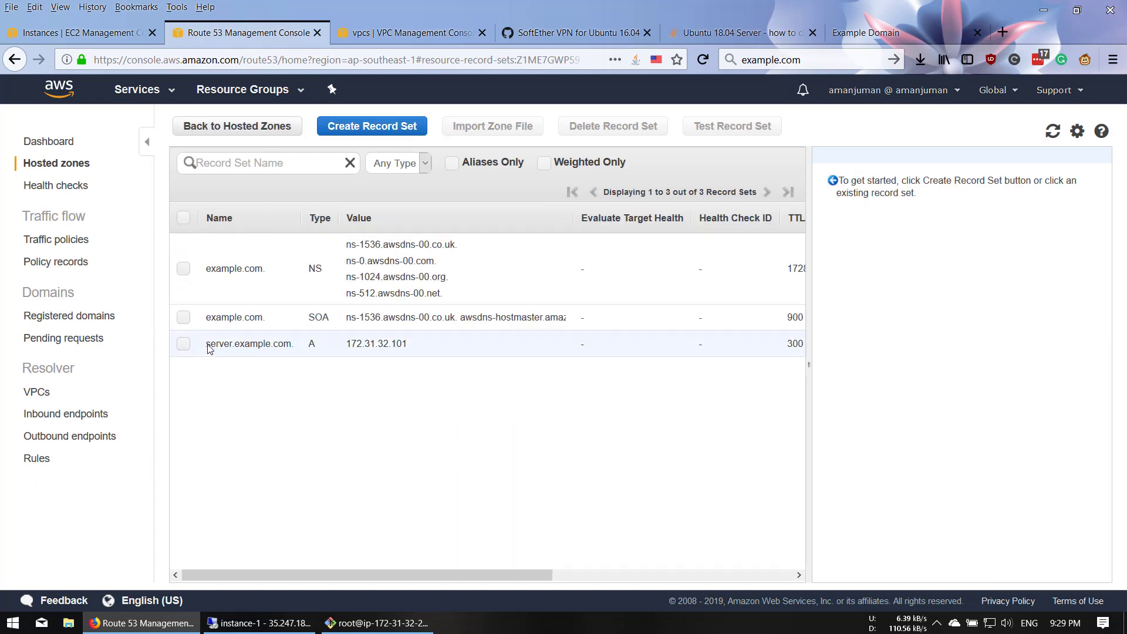
drag(209, 348, 261, 352)
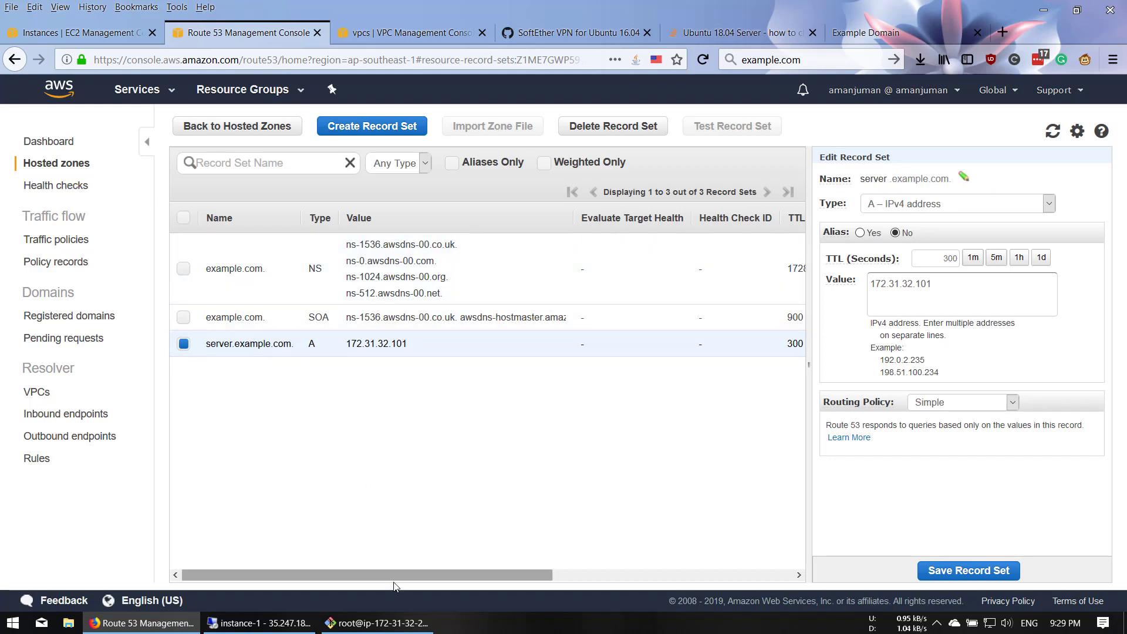
- Switch to the remote desktop session and connect the SoftEther VPN client to 18.138.65.70
click(276, 623)
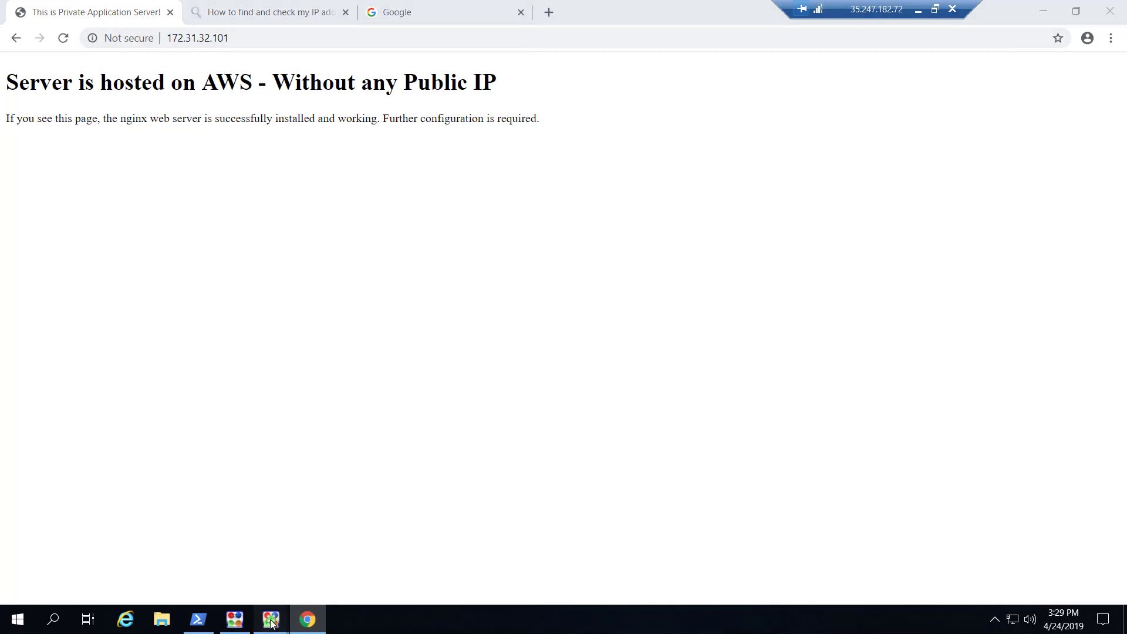
mouse_move(272, 619)
click(304, 545)
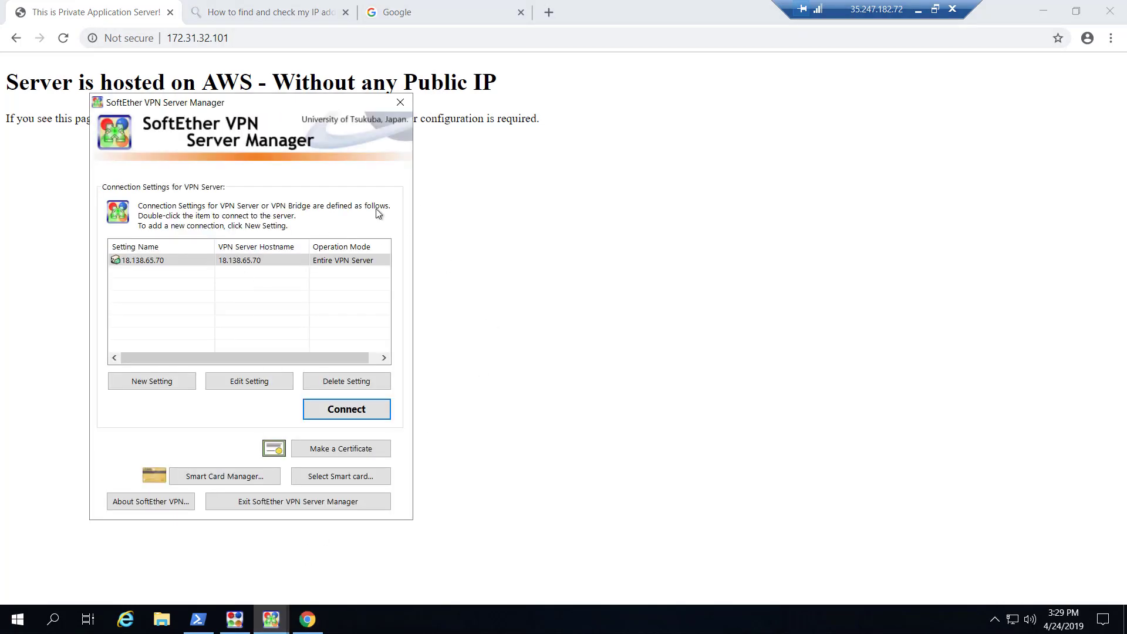
click(400, 102)
click(235, 619)
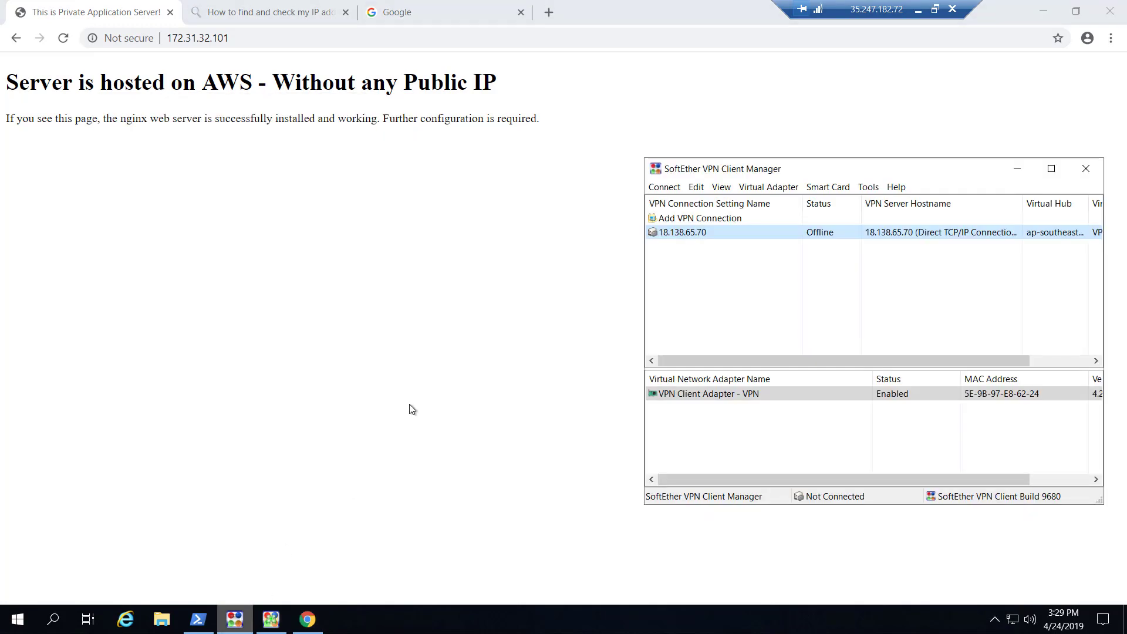
right_click(724, 231)
click(748, 242)
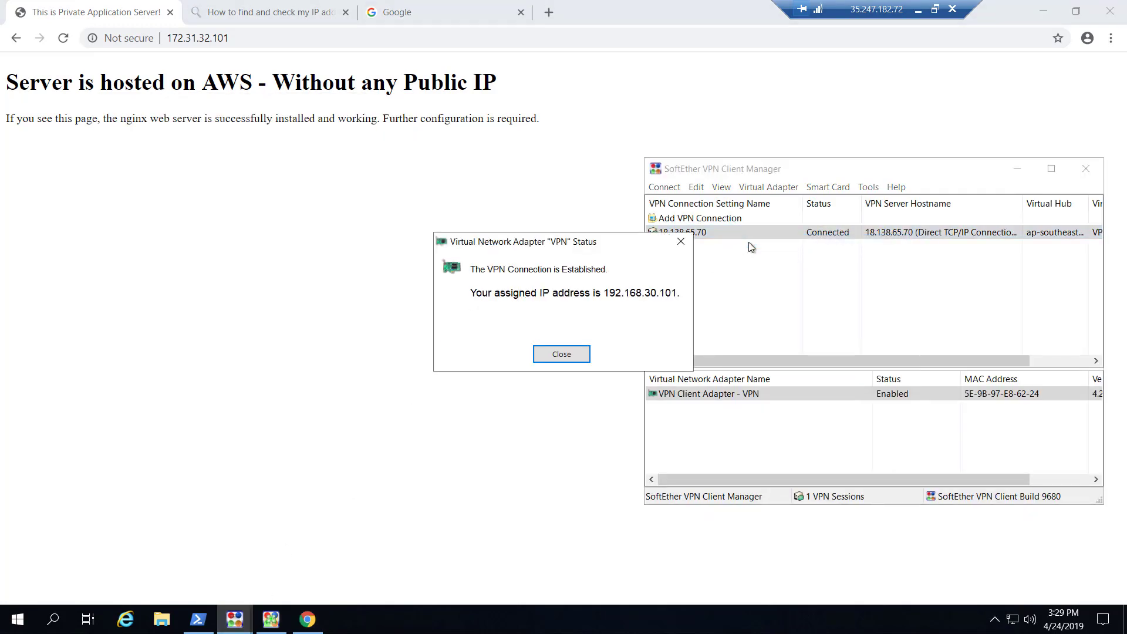
click(550, 356)
click(169, 267)
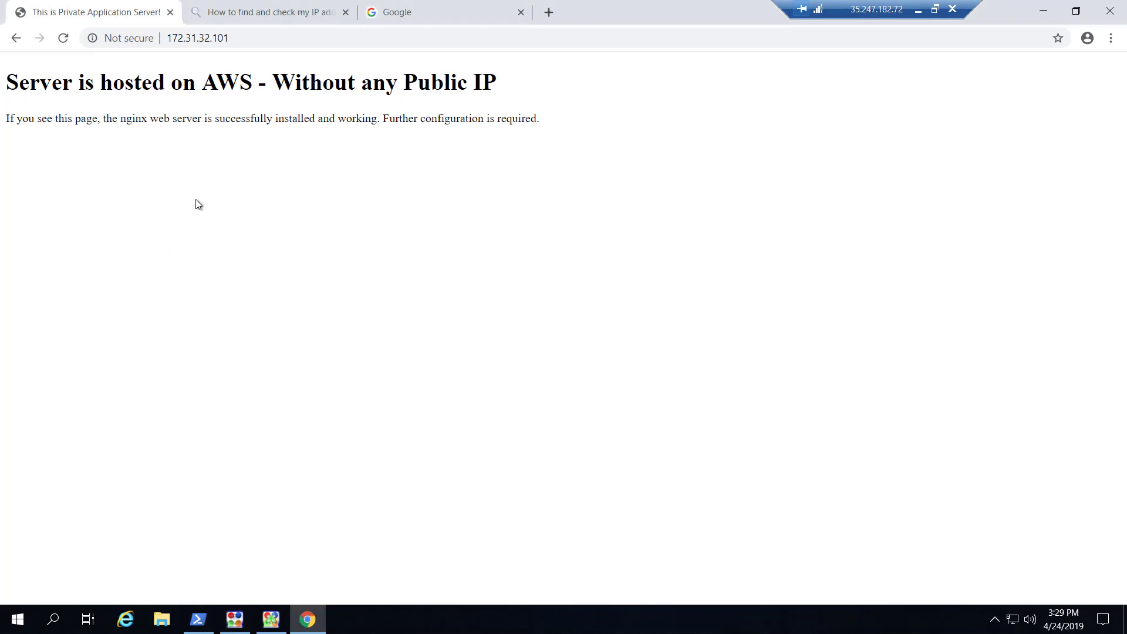
- Reload the 172.31.32.101 page, load server.example.com in a new browser tab and check its heading and address
click(62, 39)
click(549, 12)
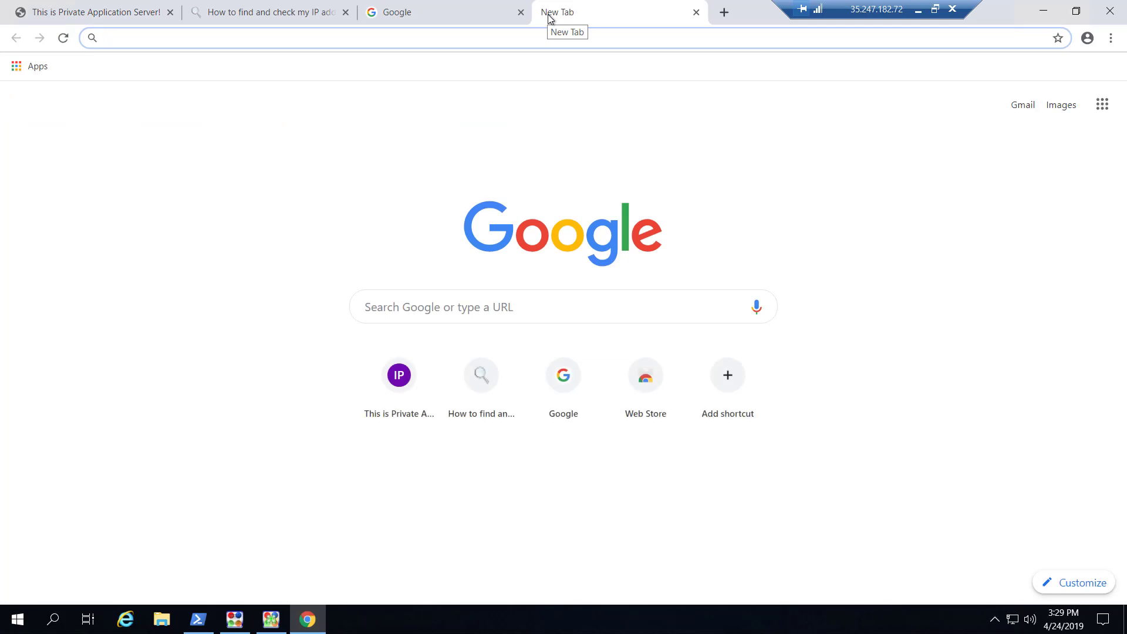
text(server.)
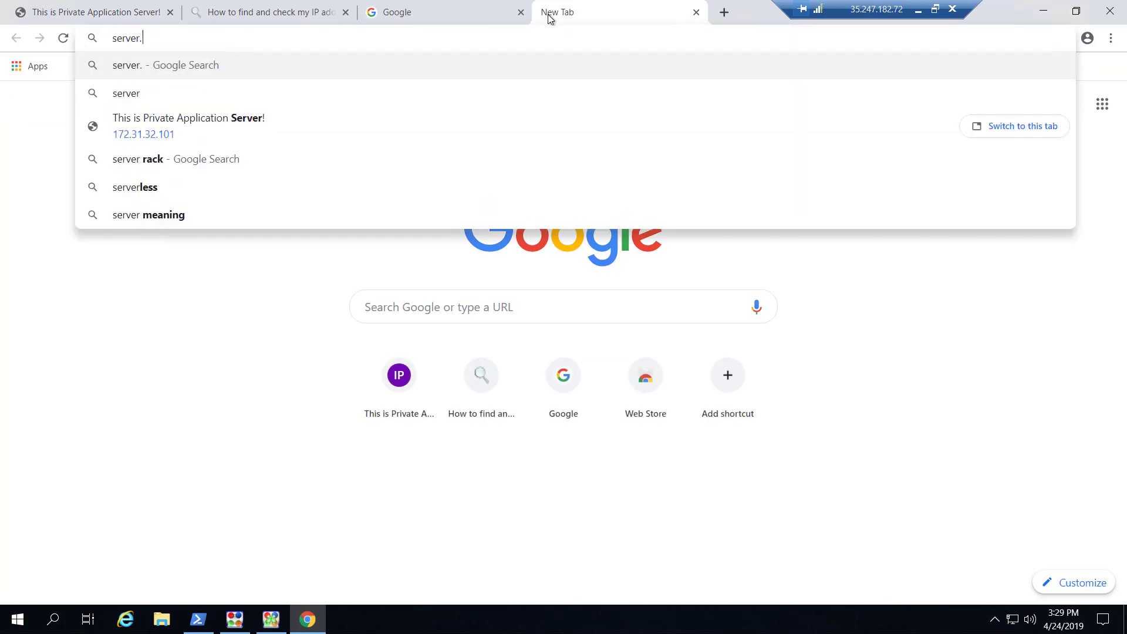
text(exampl)
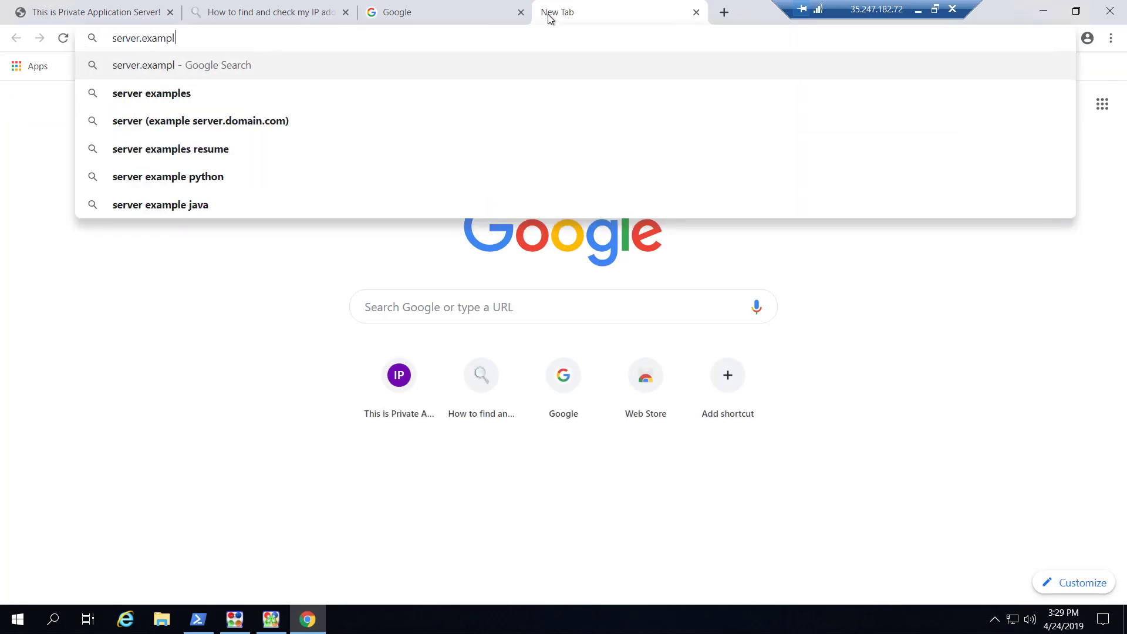
text(e.com)
key(Return)
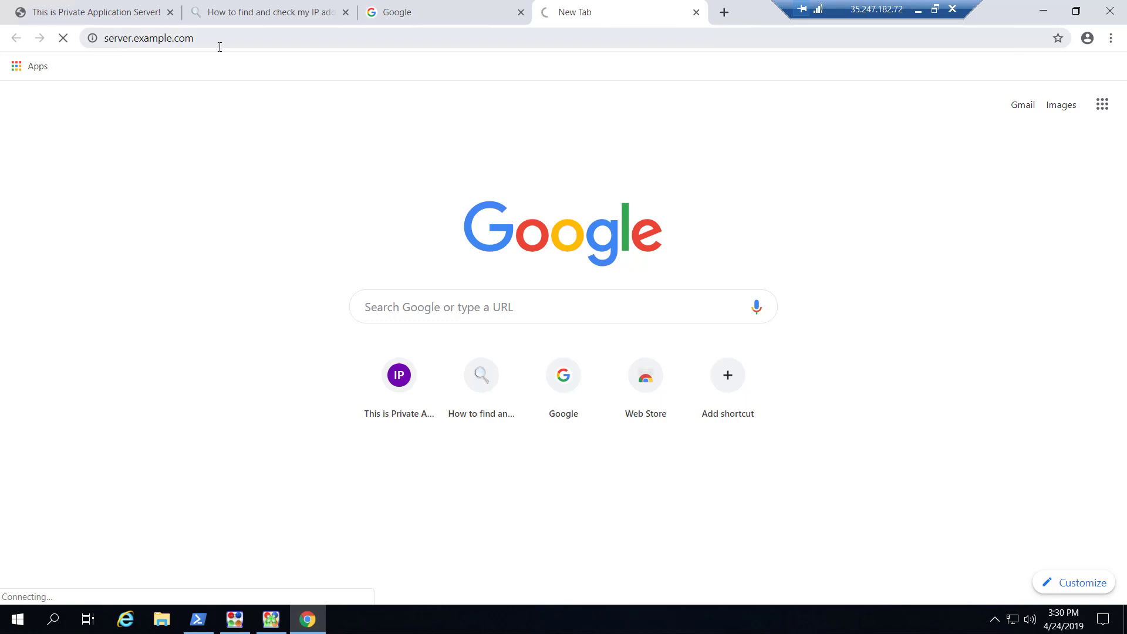
click(265, 43)
click(315, 68)
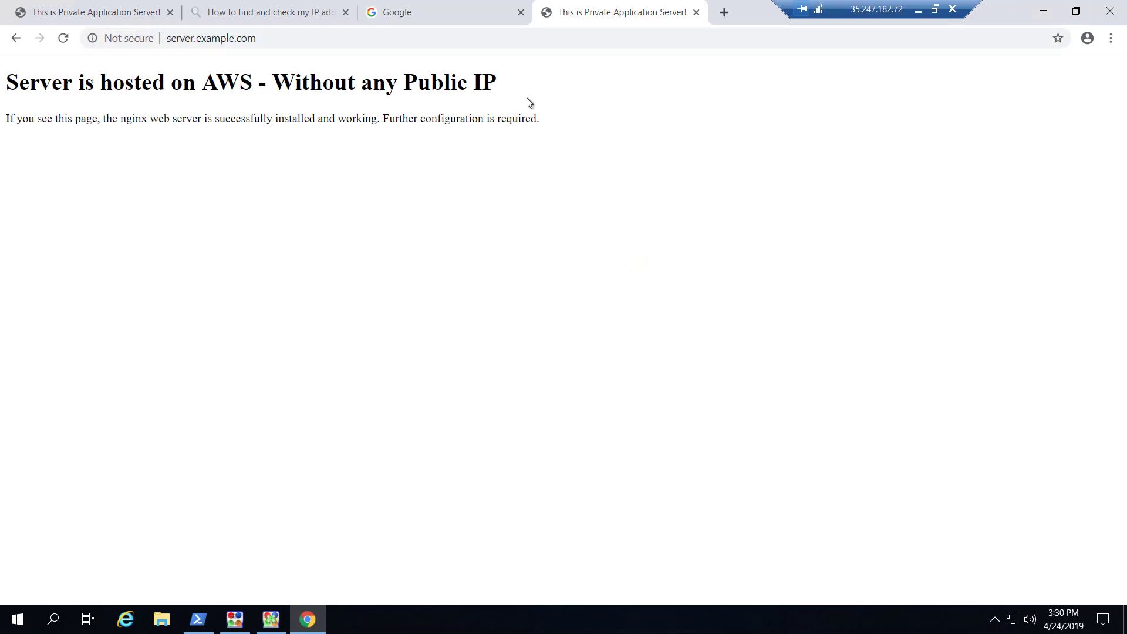
drag(526, 103, 202, 94)
click(217, 64)
drag(169, 38, 279, 46)
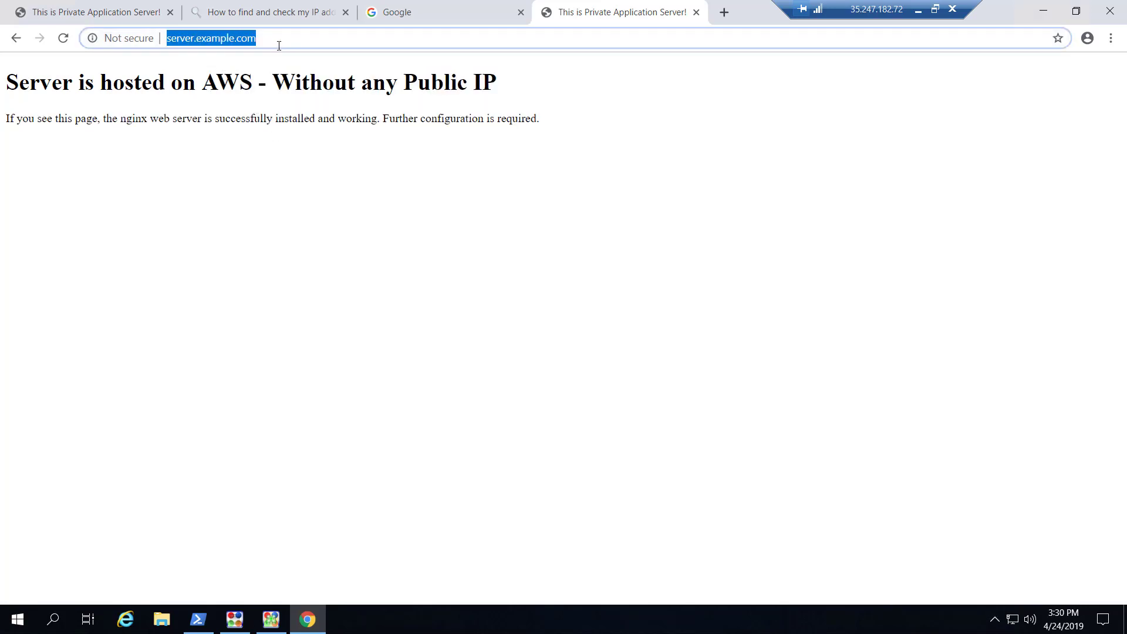
click(385, 98)
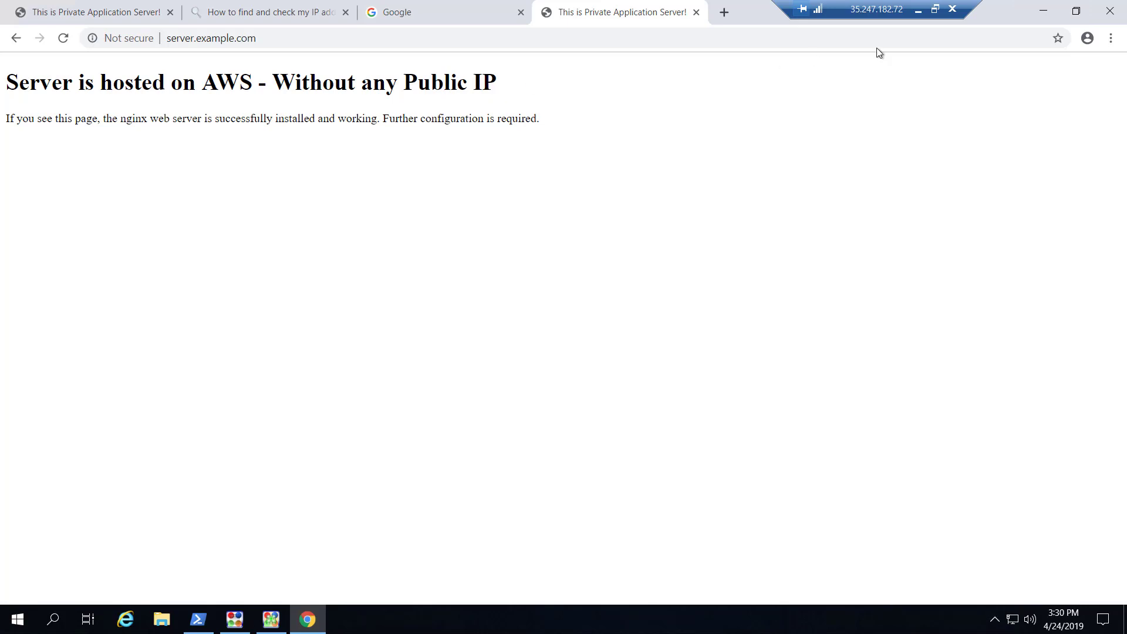
- Connect SoftEther VPN Server Manager to 18.138.65.70 and inspect DNS Server Address 1 in the ap-southeast-1 hub's SecureNAT configuration
click(1034, 11)
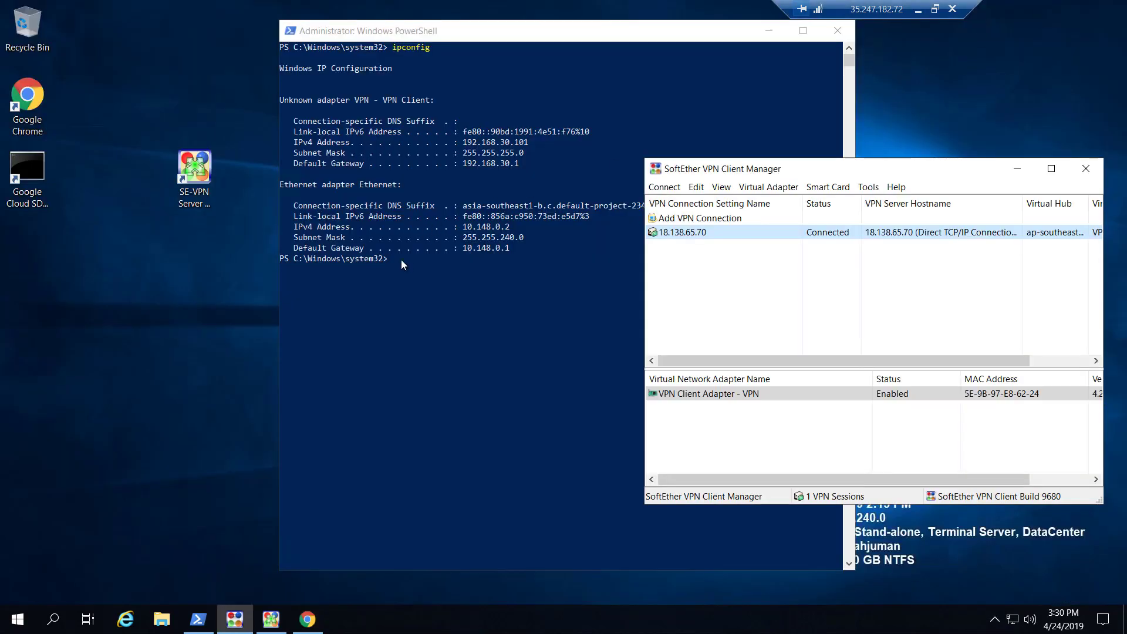
click(197, 169)
double_click(197, 169)
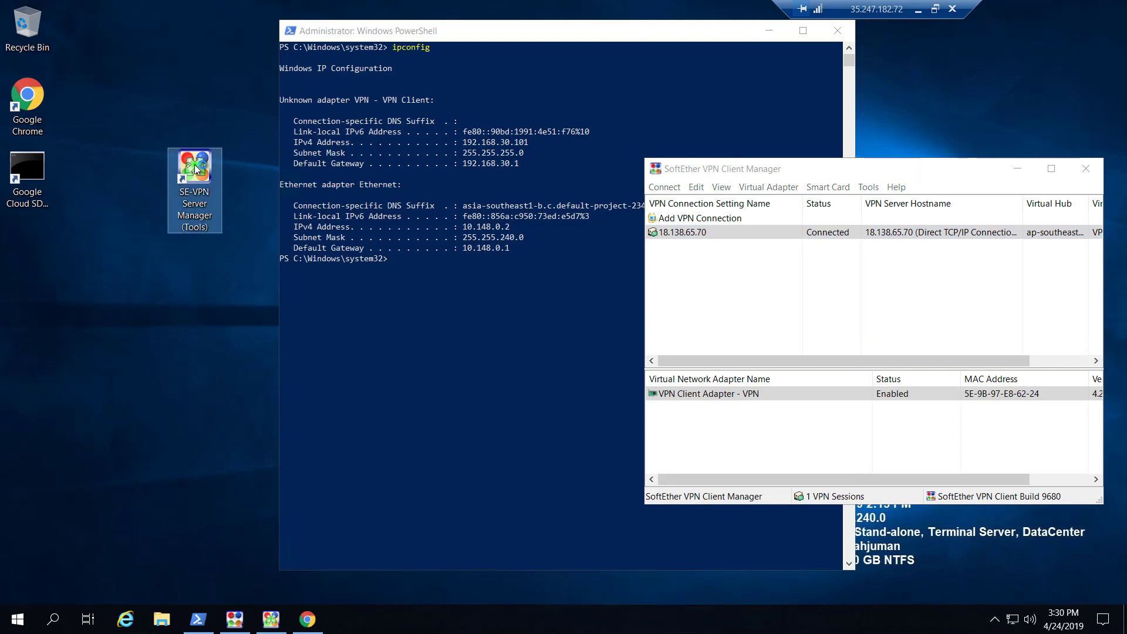
click(650, 413)
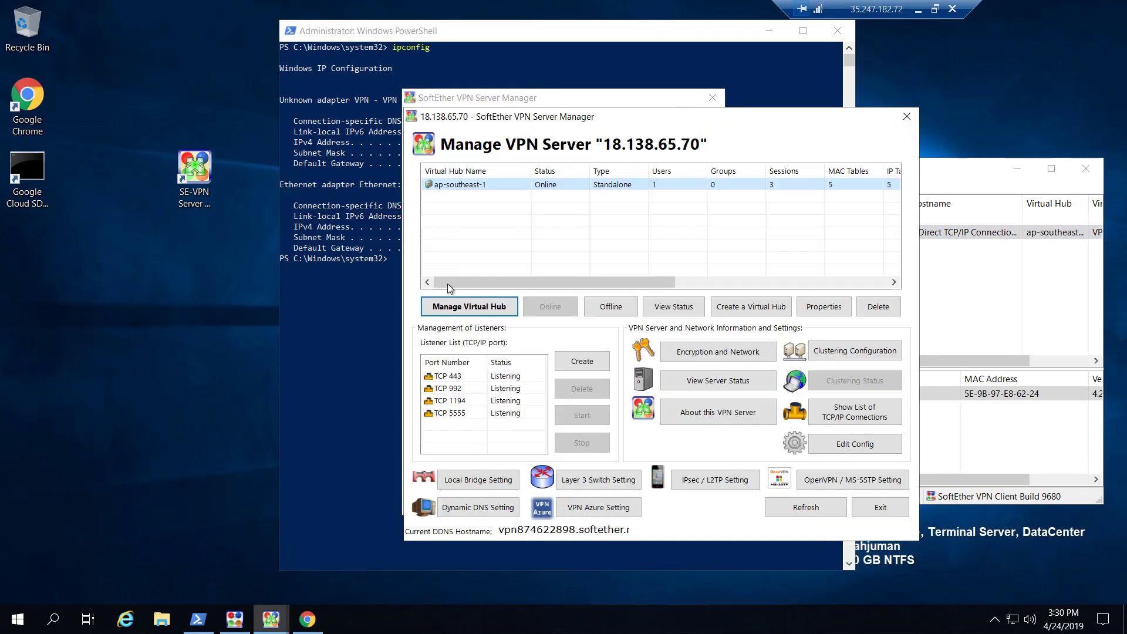
click(477, 309)
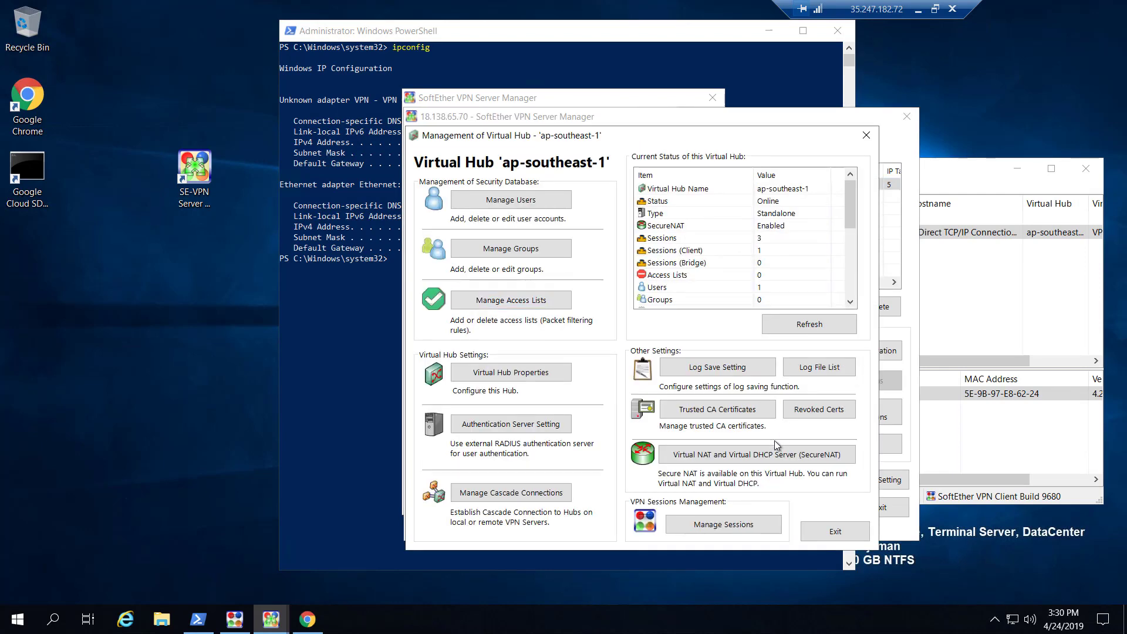
click(745, 456)
click(744, 365)
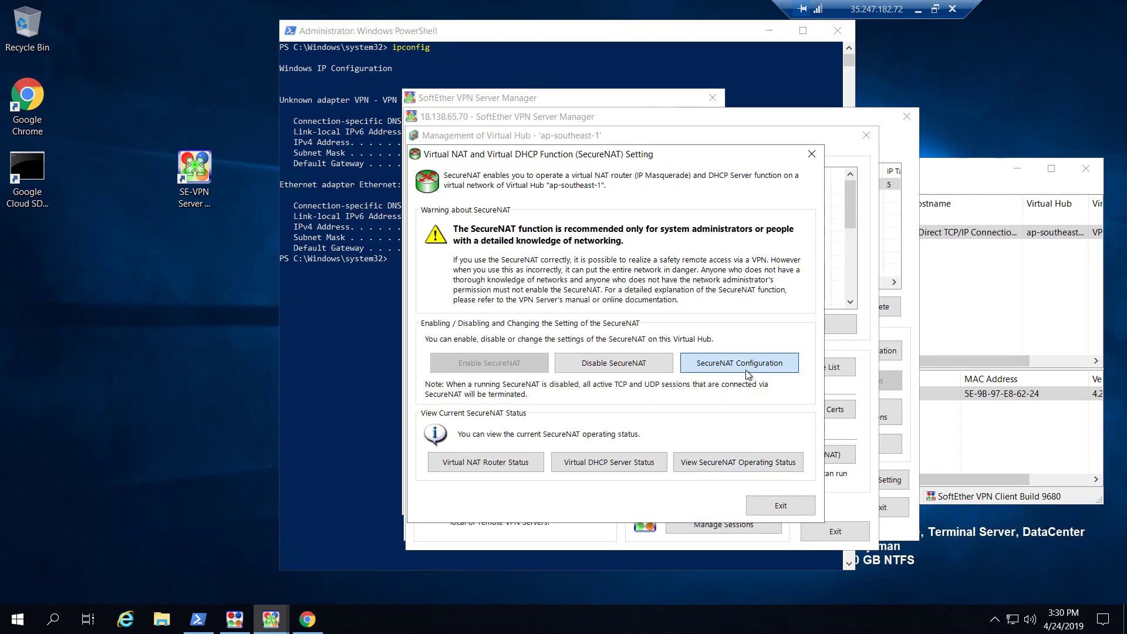
double_click(779, 422)
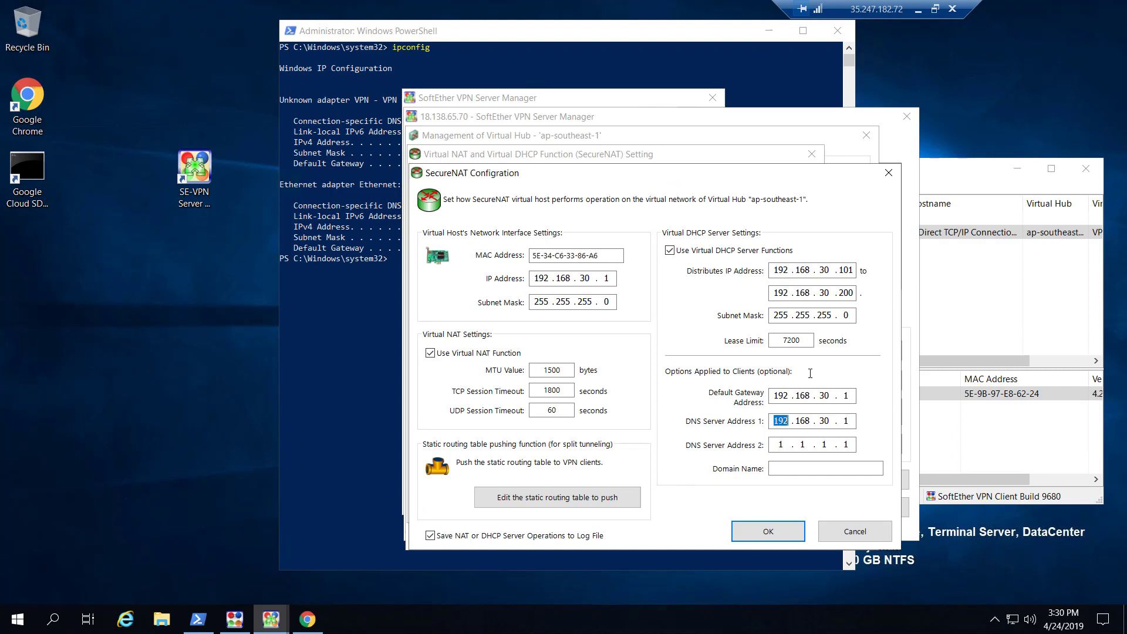
- Leave the remote session, go to the AWS VPC list and examine the SGP VPC's IPv4 CIDR
click(918, 13)
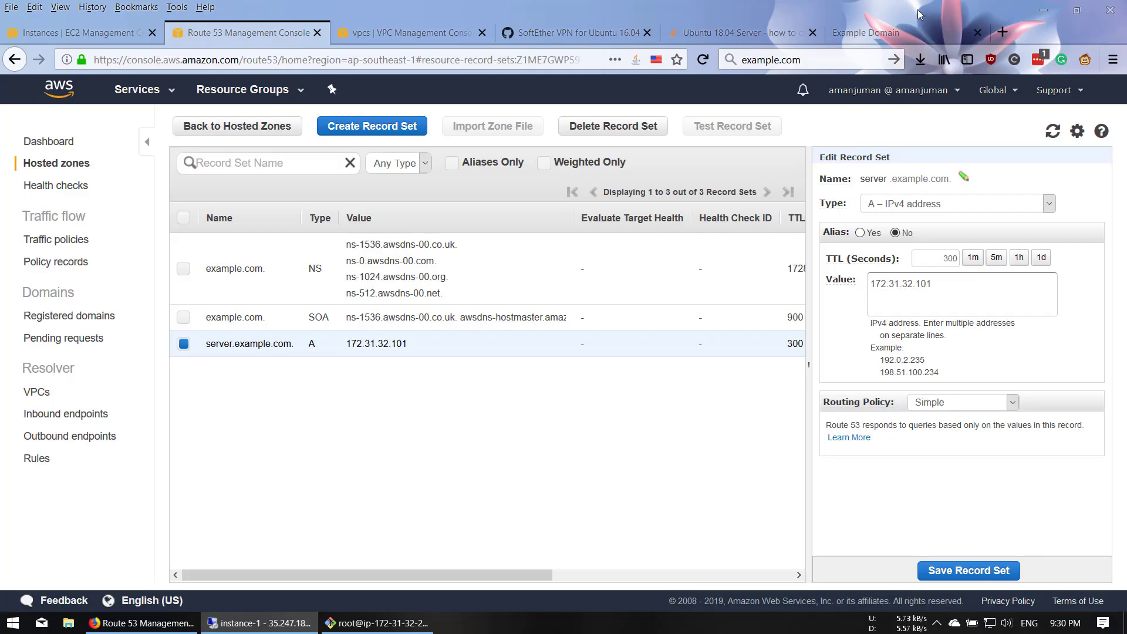
click(390, 26)
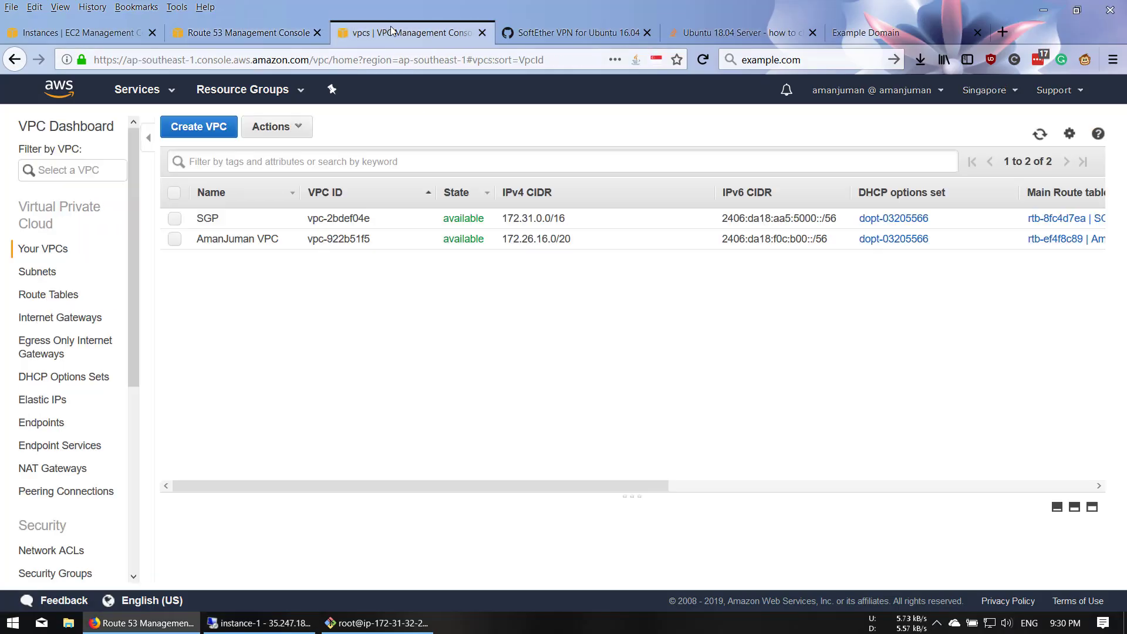
click(349, 222)
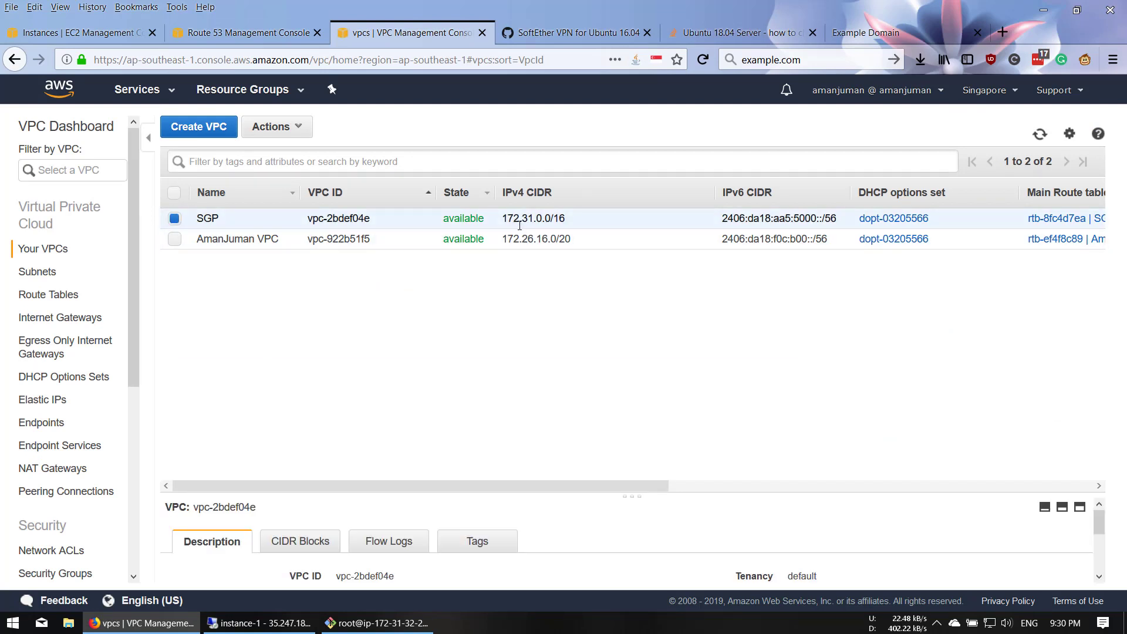
drag(502, 218, 526, 219)
click(537, 220)
click(465, 163)
- Write the address 172.31.0.2 in the browser's search box without searching and highlight it
click(752, 59)
text(172)
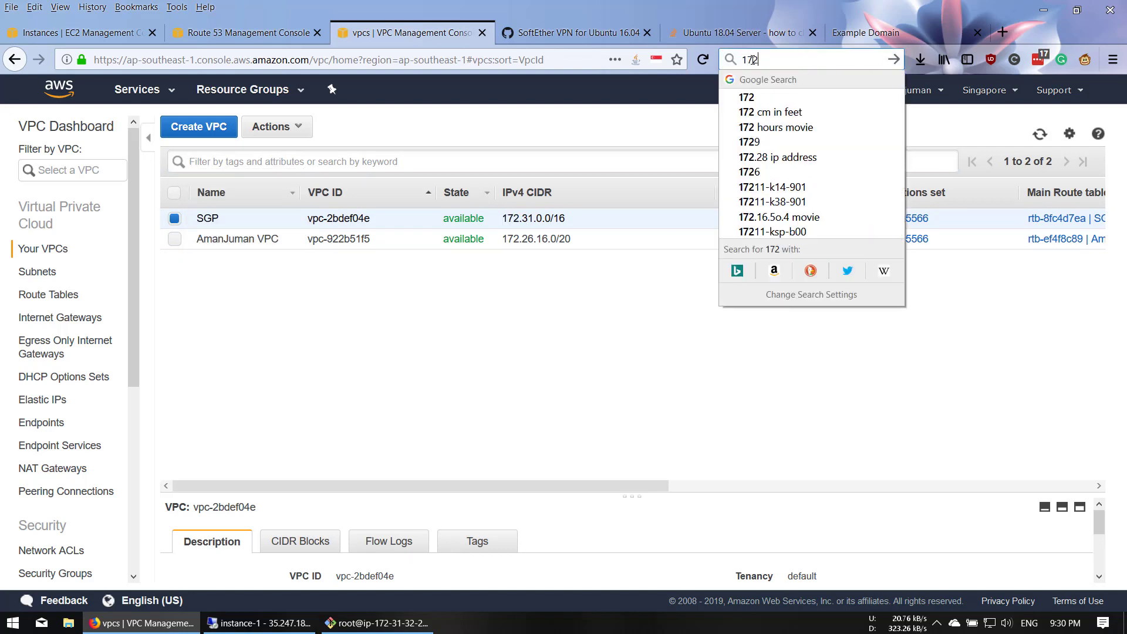
text(.31.0.1)
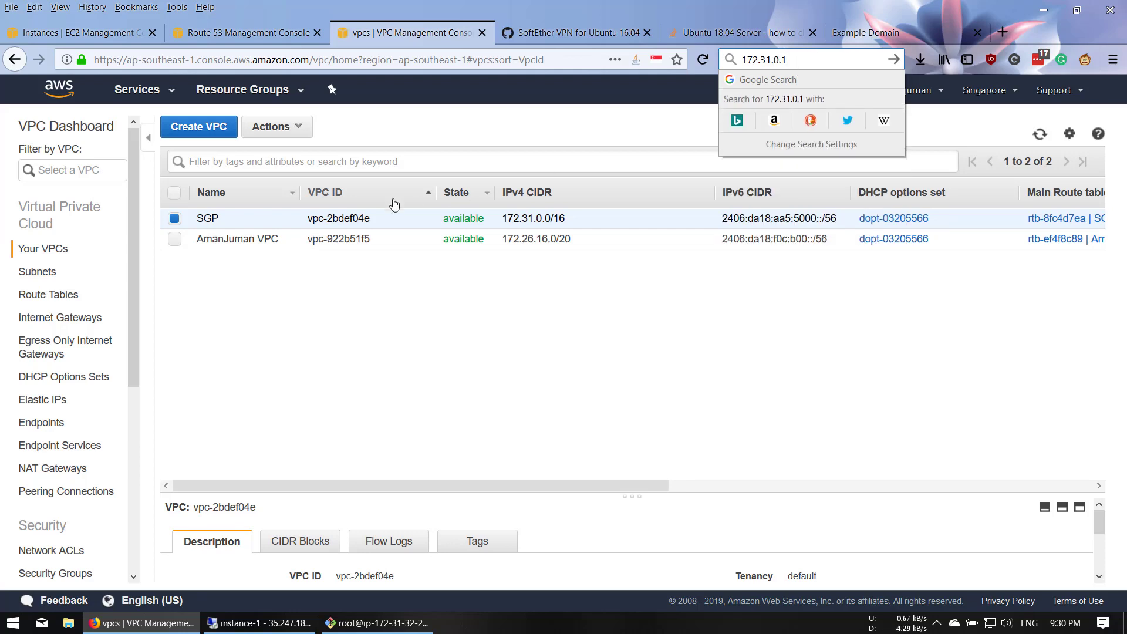
key(BackSpace)
text(2)
key(shift+Left)
key(shift+Left)
key(shift+Left)
key(shift+Left)
key(shift+Left)
key(shift+Left)
key(shift+Left)
key(shift+Left)
key(shift+Left)
key(shift+Left)
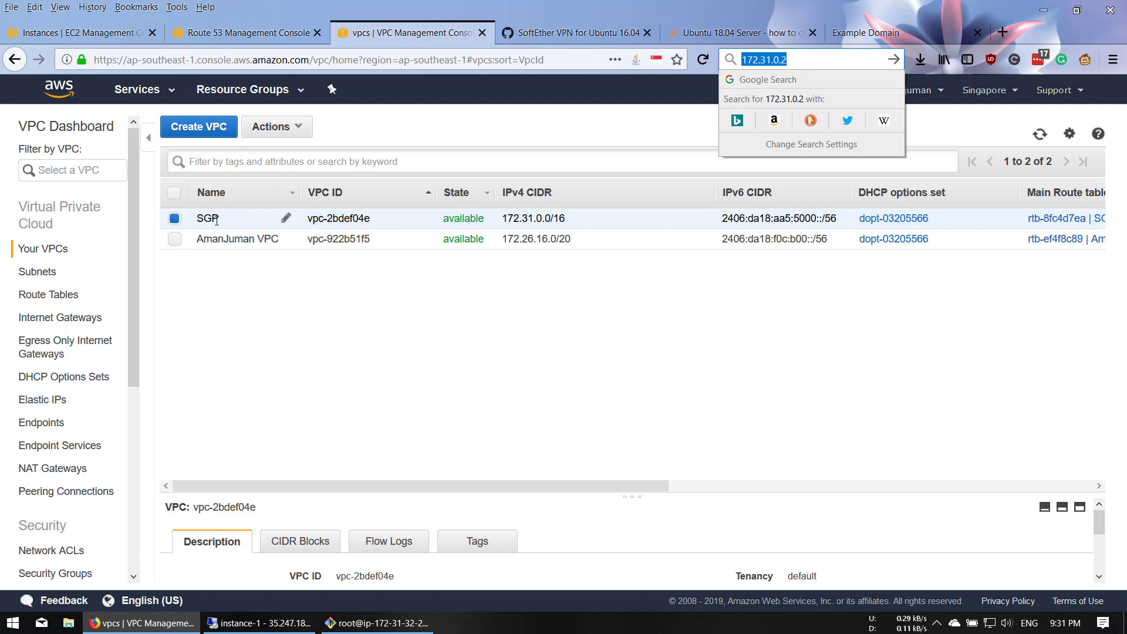
click(582, 348)
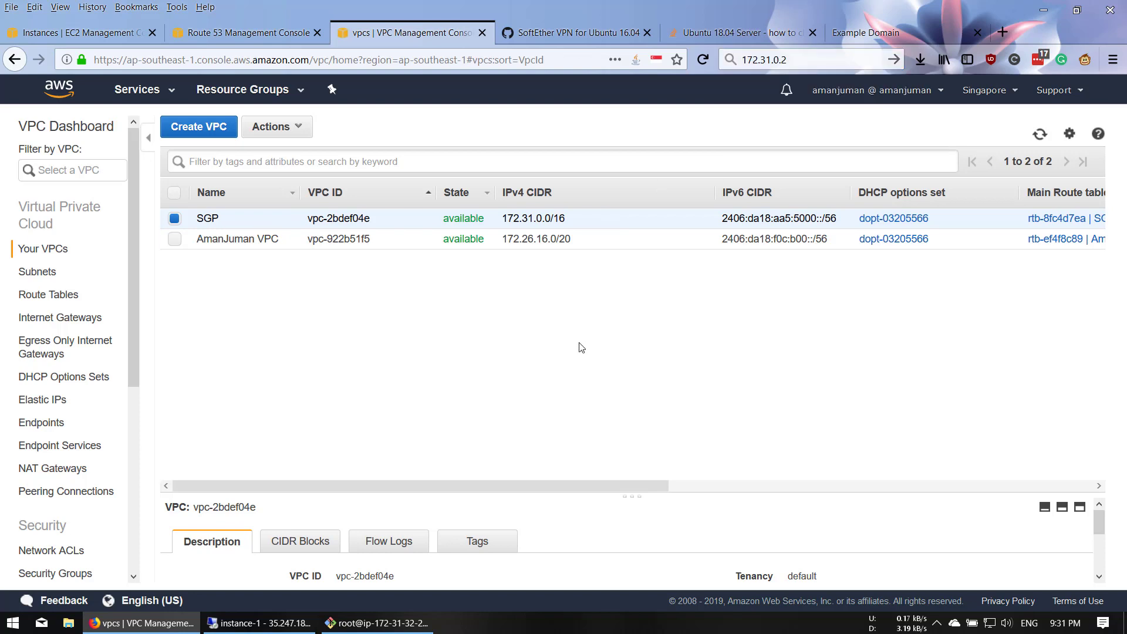
- Select the VPC vpc-922b51f5 and examine its IPv4 CIDR
click(552, 244)
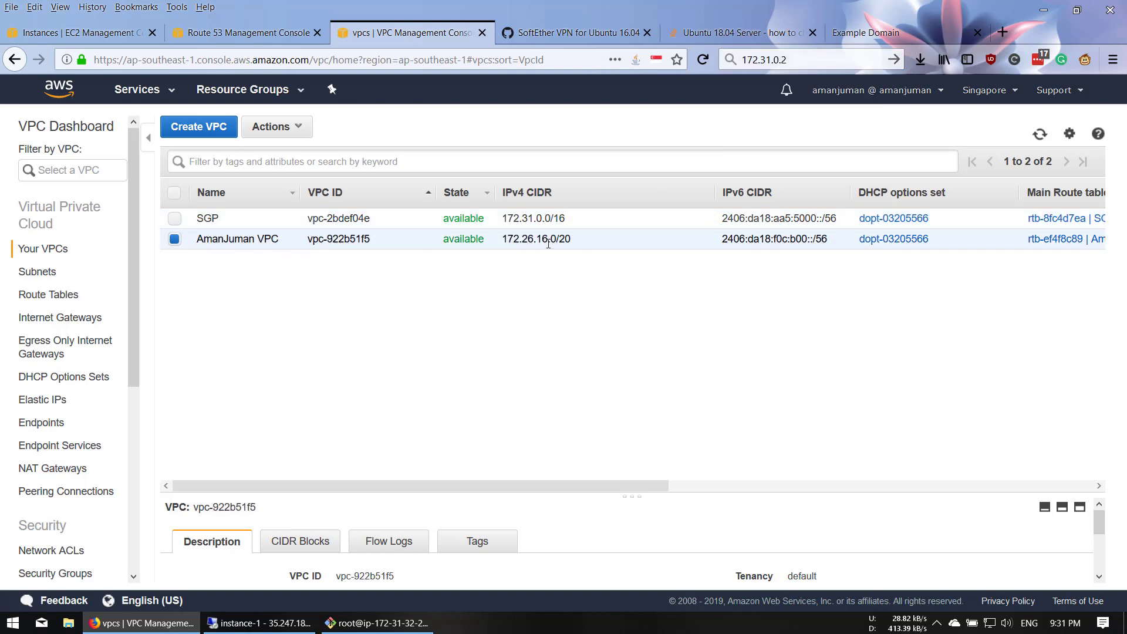
double_click(553, 239)
click(567, 306)
- Switch to the VPN gateway's terminal, clear it and show the full system information with uname -a
click(388, 623)
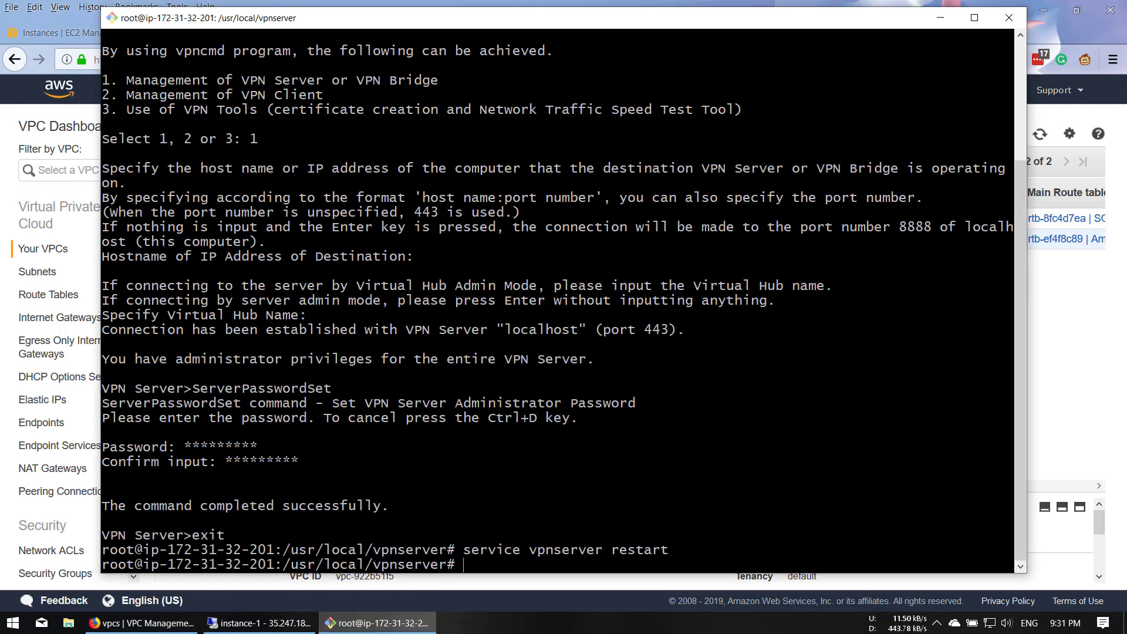
text(clear)
key(Return)
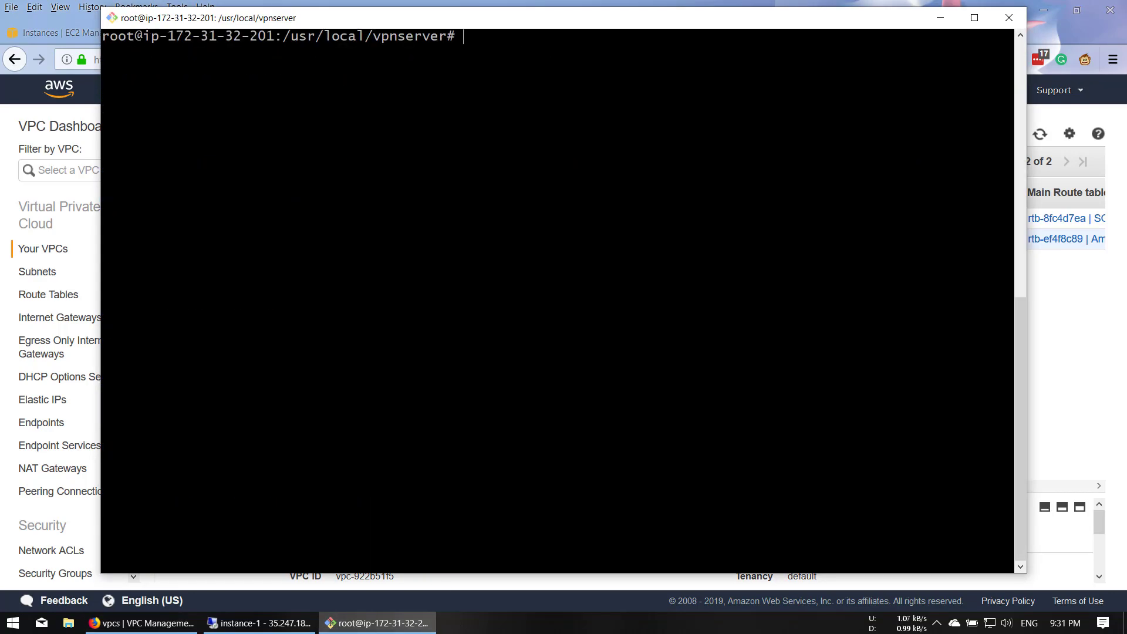
text(uname -a)
key(Return)
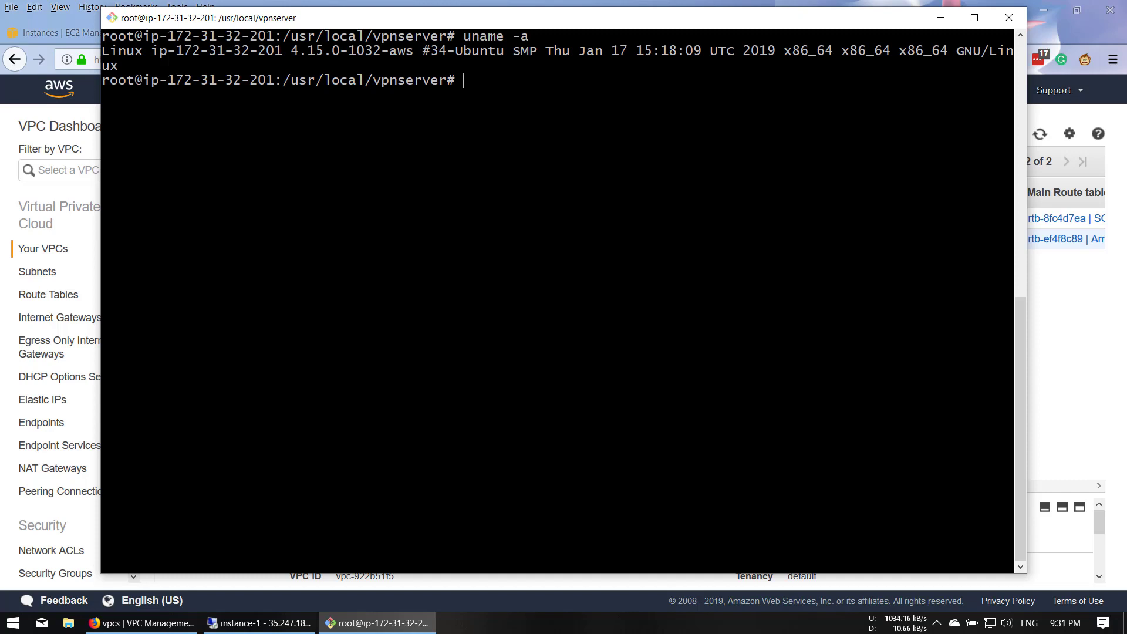
- Display /etc/resolv.conf on the gateway, and run the systemd-resolve --status command copied from the Stack Overflow answer
text(cat /etc/resolv.conf)
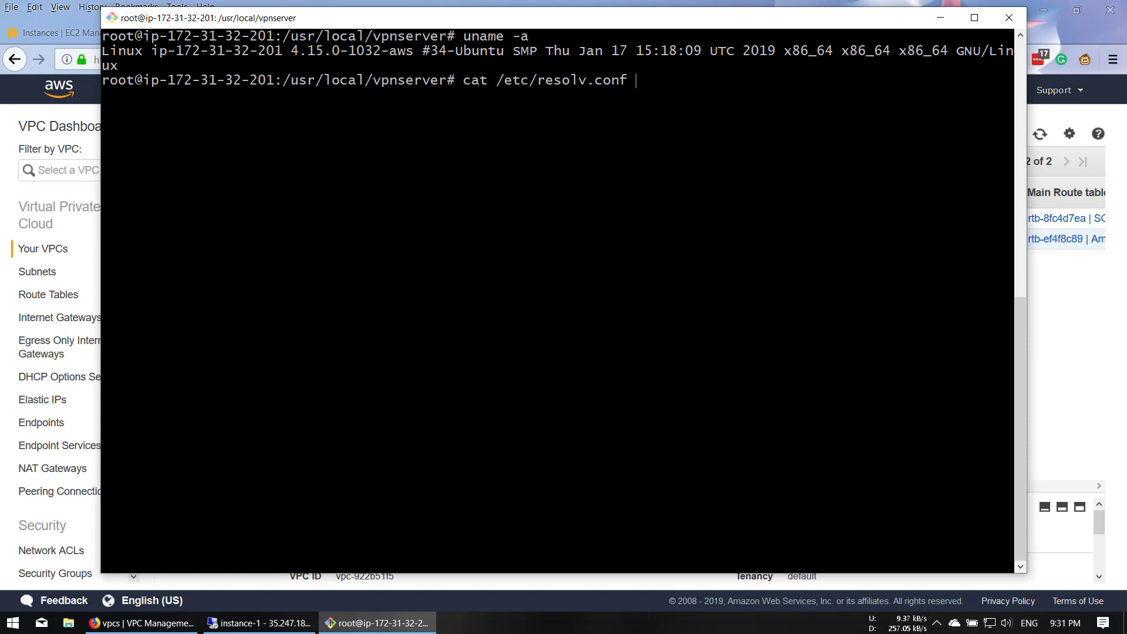
key(Return)
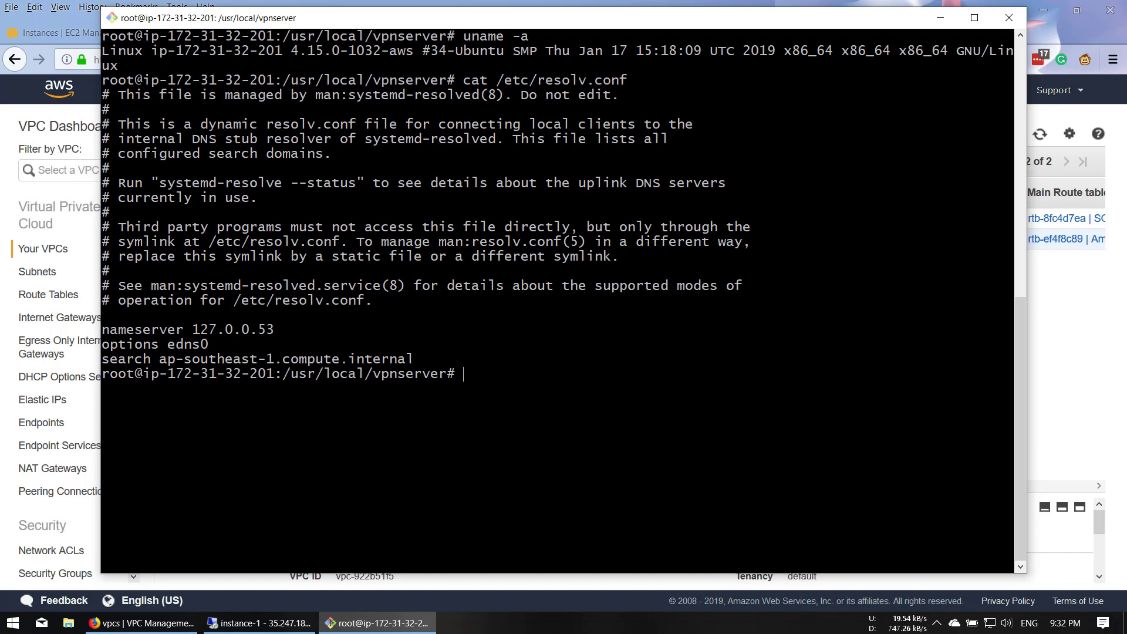
click(688, 2)
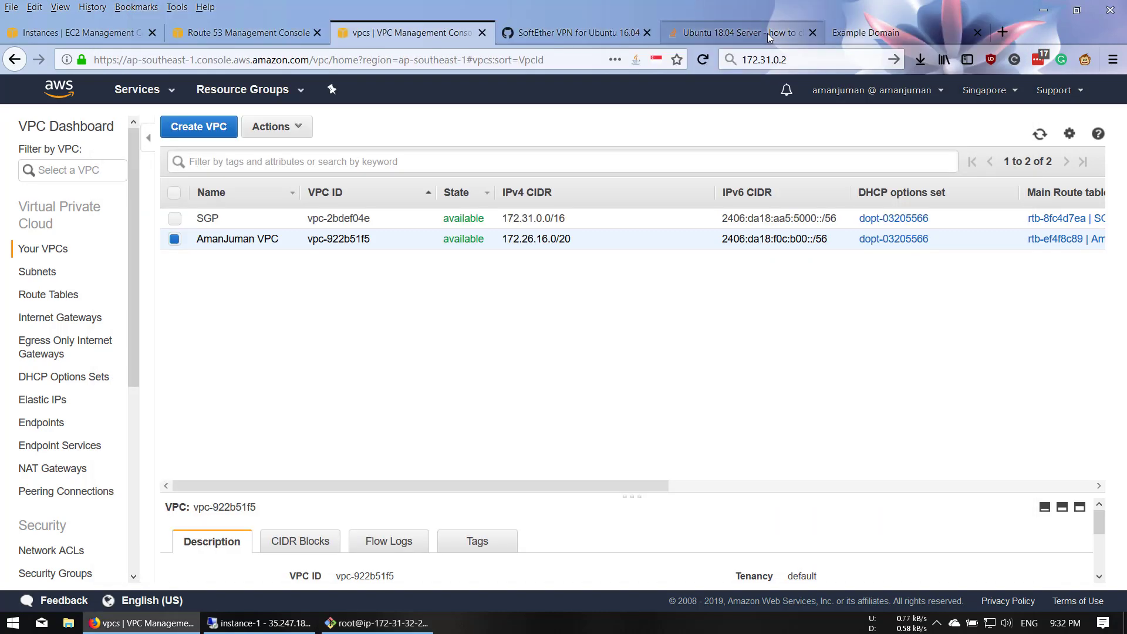
click(767, 33)
drag(279, 283, 392, 281)
right_click(393, 282)
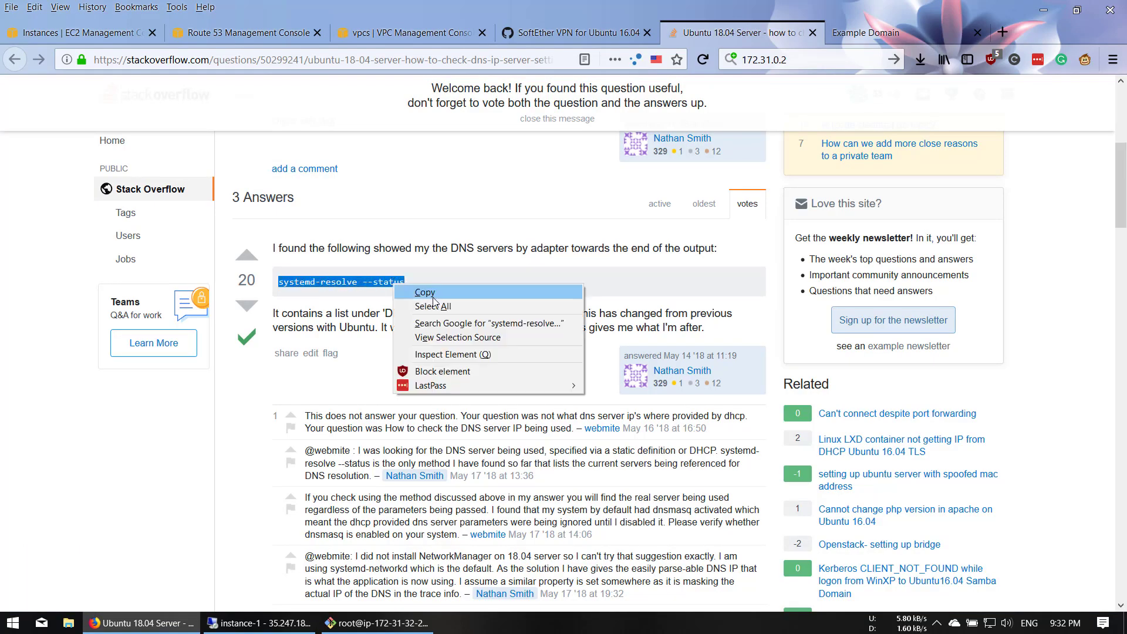
click(416, 290)
click(375, 623)
right_click(557, 330)
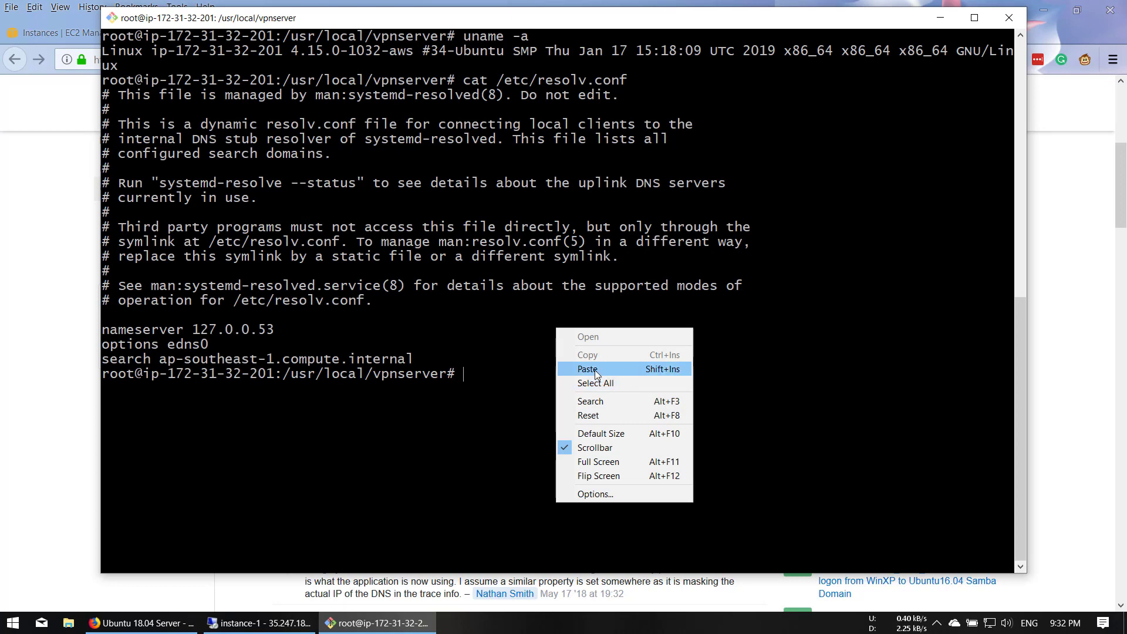
click(593, 370)
key(Return)
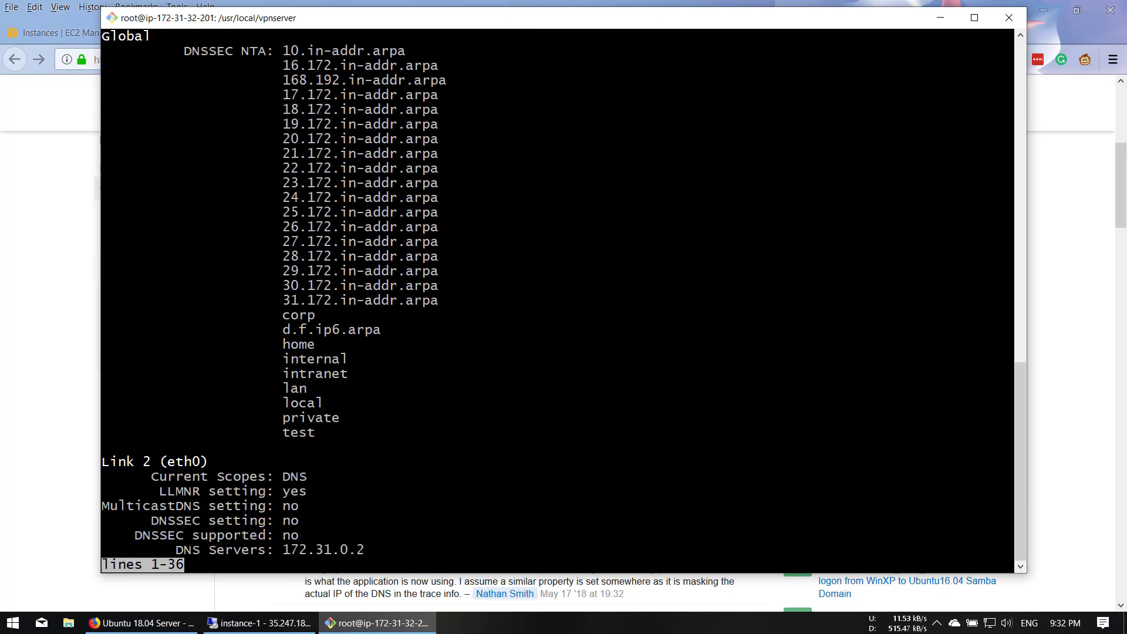
- Copy the DNS server address 172.31.0.2 and set it as DNS Server Address 1 in the remote session's SecureNAT configuration
drag(282, 550, 363, 550)
right_click(363, 550)
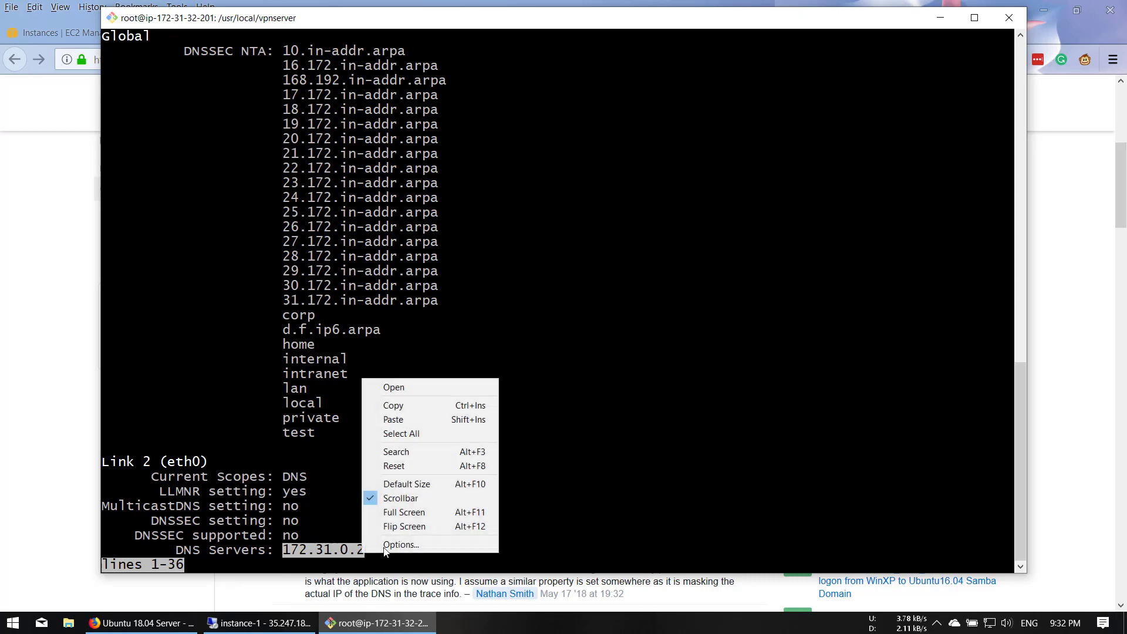
click(387, 405)
click(282, 628)
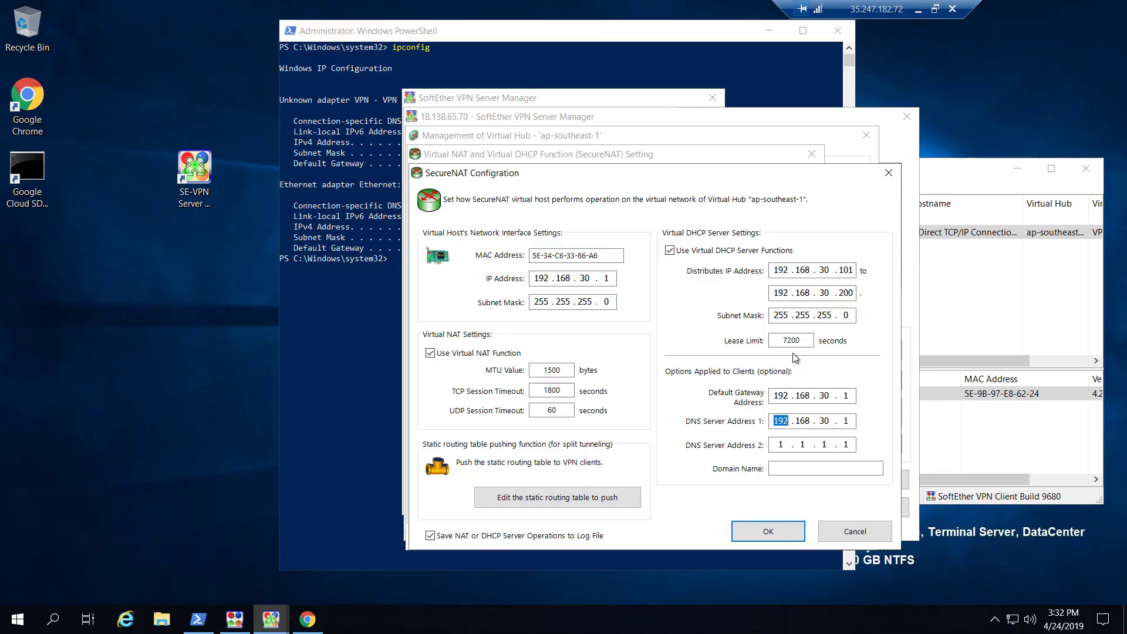
key(ctrl+v)
- Back in the gateway's terminal, show the routing table with route -n and copy the default route's gateway 172.31.32.1
click(918, 9)
text(q)
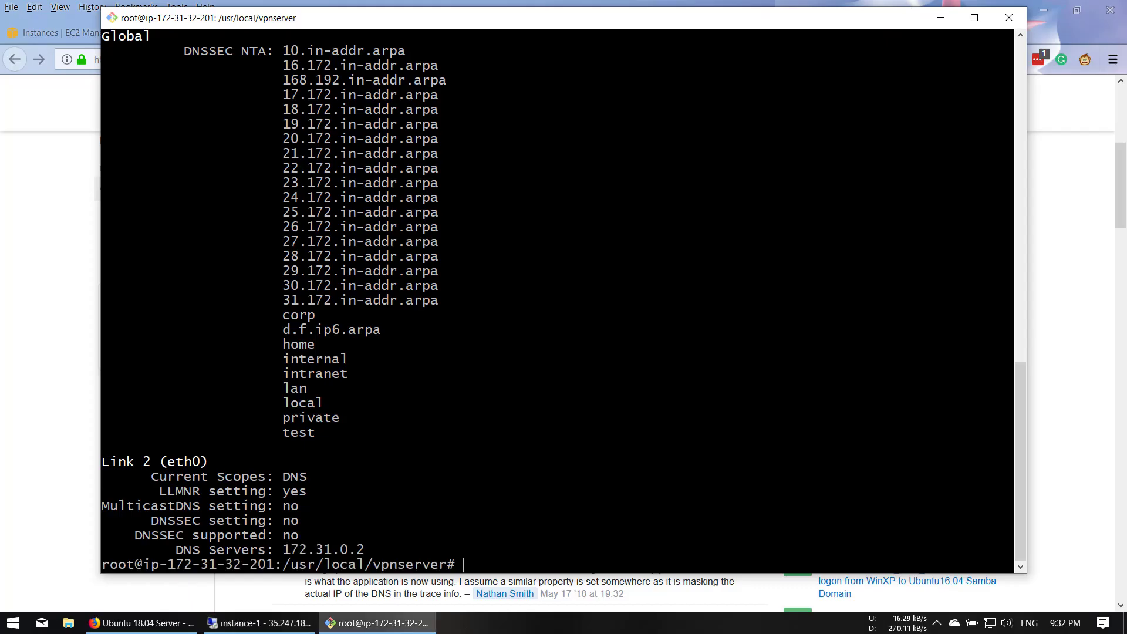
text(route -n)
key(Return)
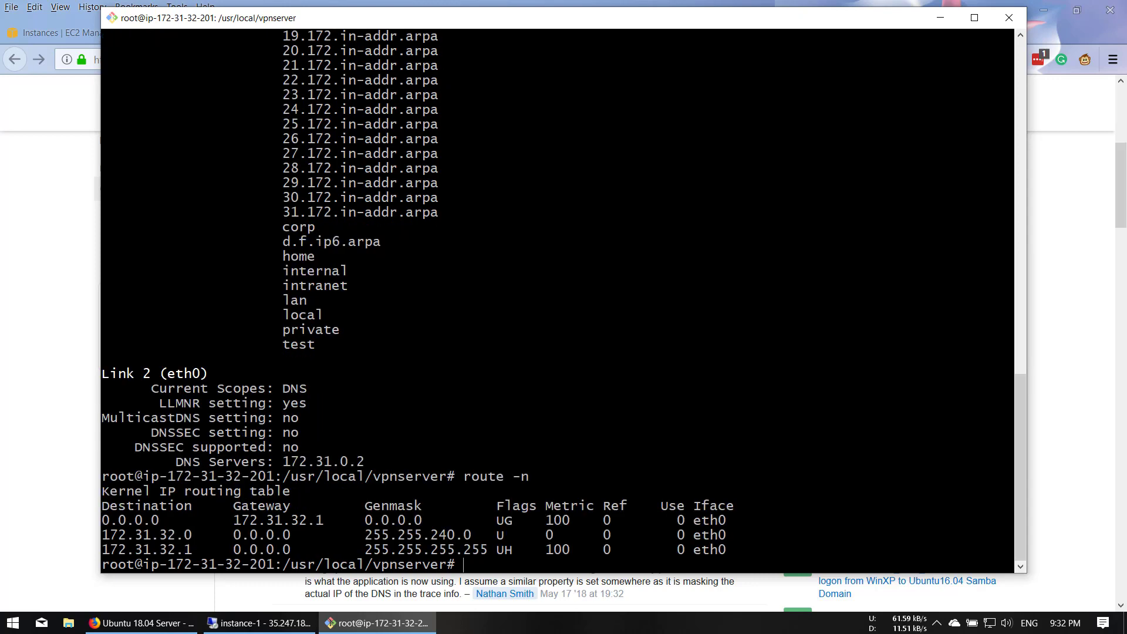
drag(233, 520, 322, 520)
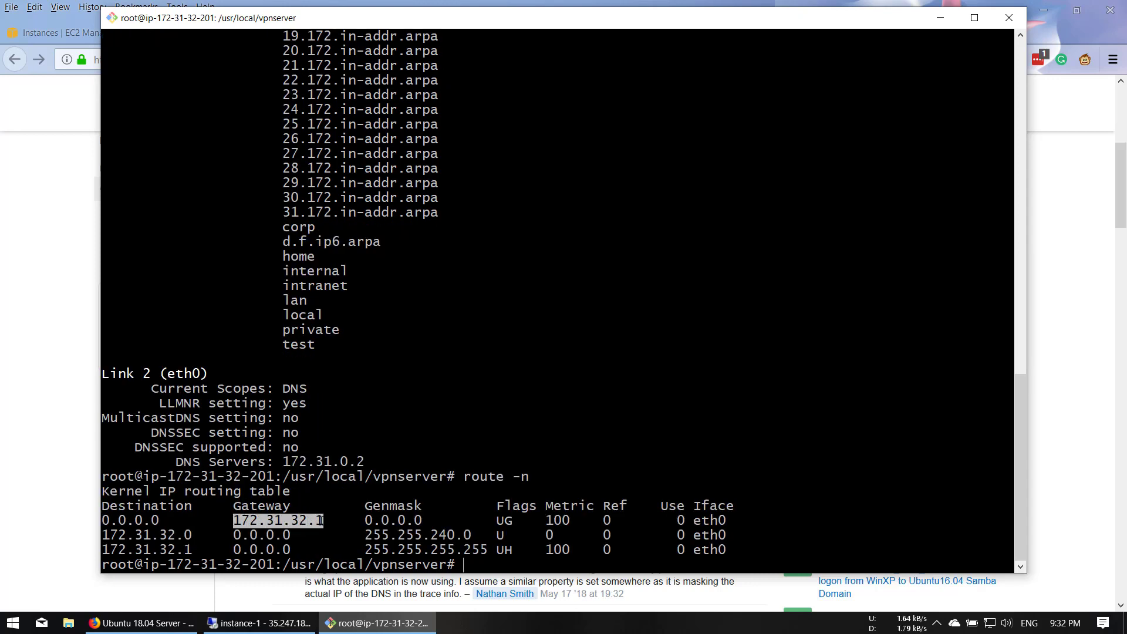
key(ctrl+c)
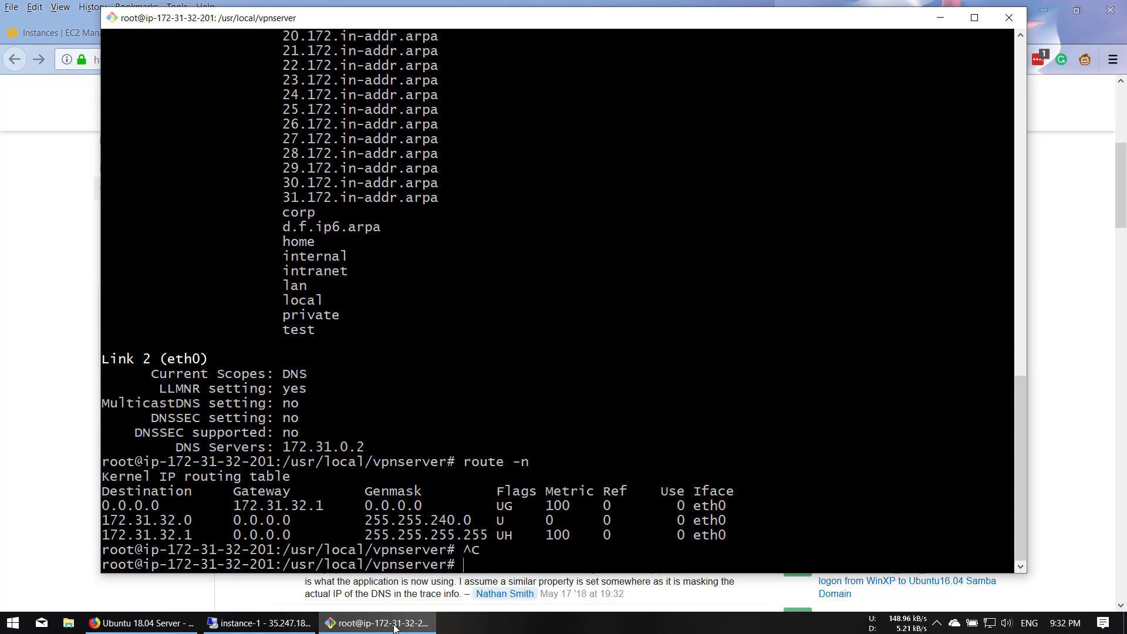
- Paste the copied gateway address as the clients' default gateway, save the SecureNAT configuration and close the SoftEther VPN Server Manager
key(alt+Tab)
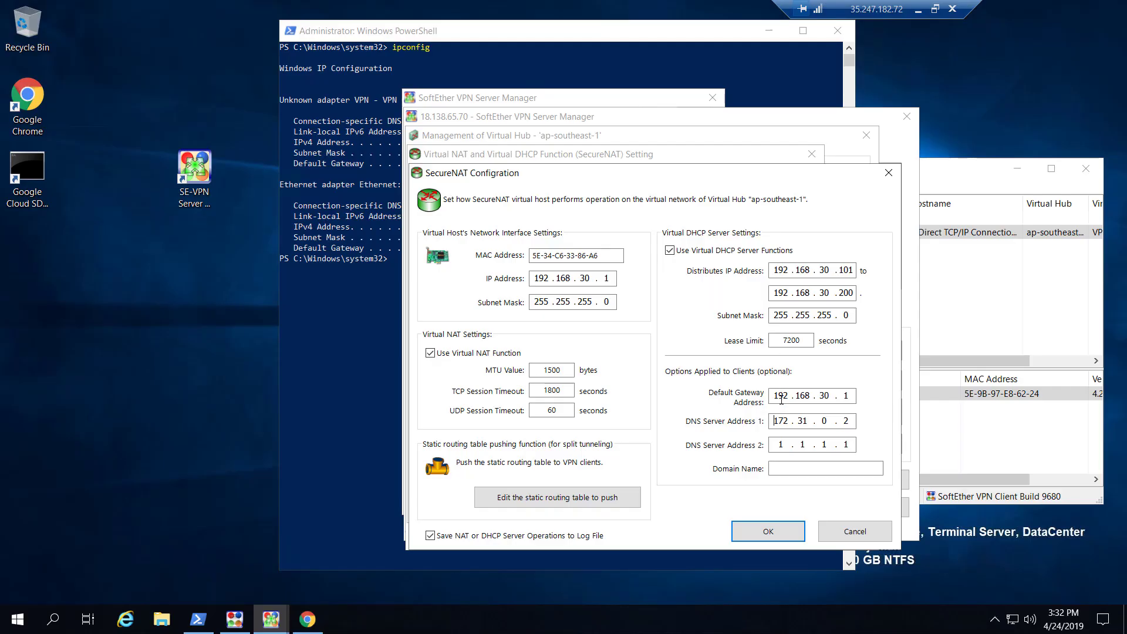
click(780, 398)
key(ctrl+v)
click(763, 532)
click(798, 530)
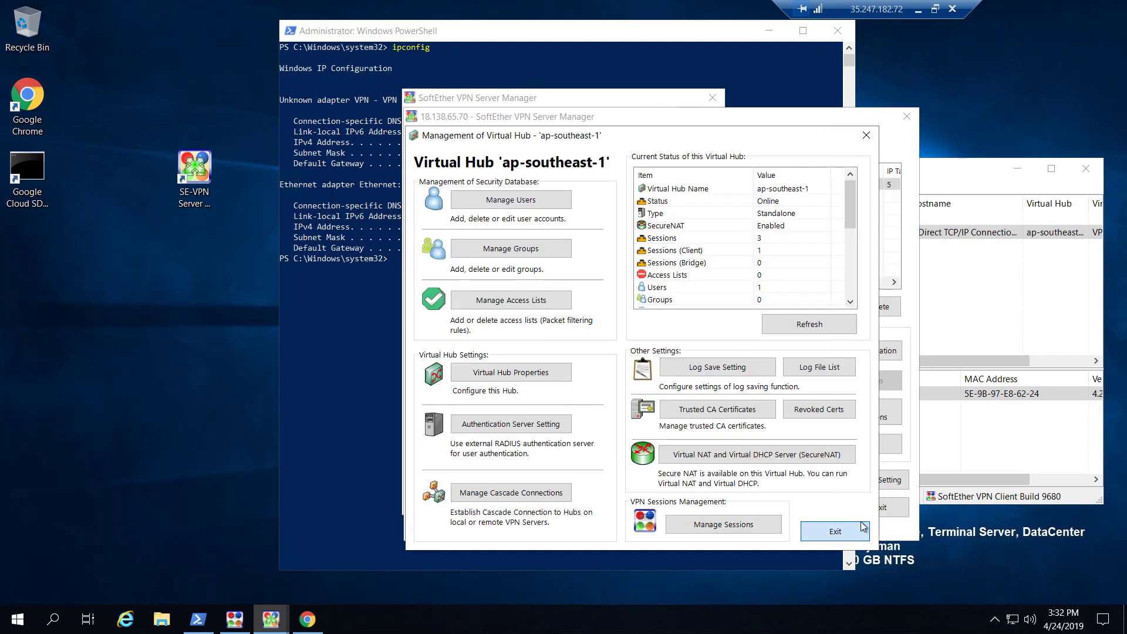
click(863, 527)
click(879, 507)
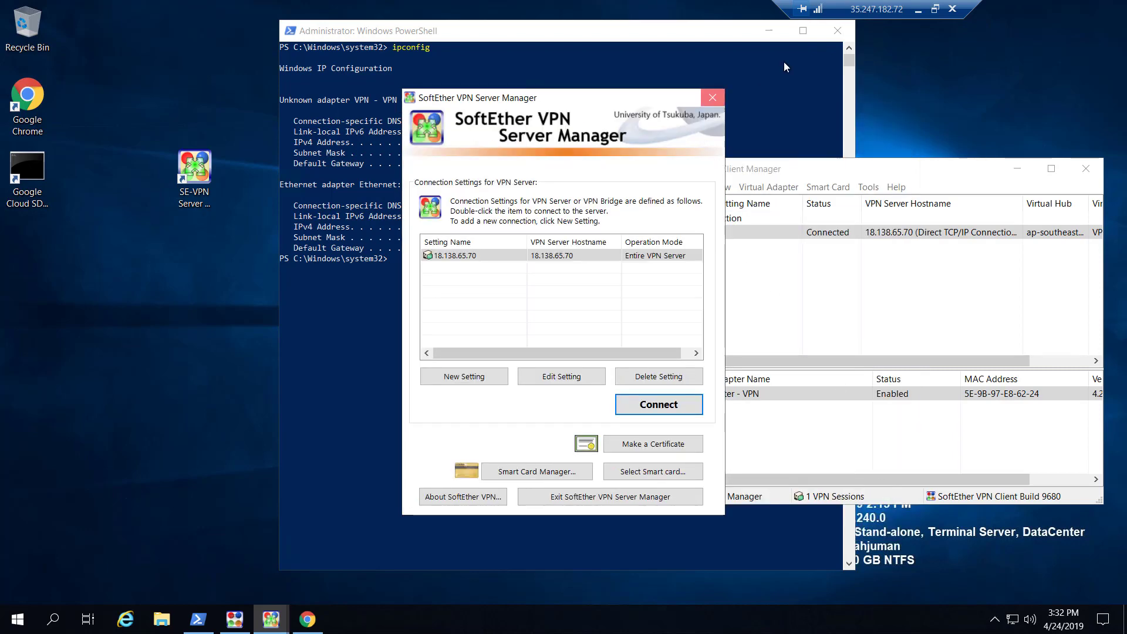
click(711, 97)
- Return to the gateway's terminal and restart the VPN server with service vpnserver restart
click(918, 9)
text(se)
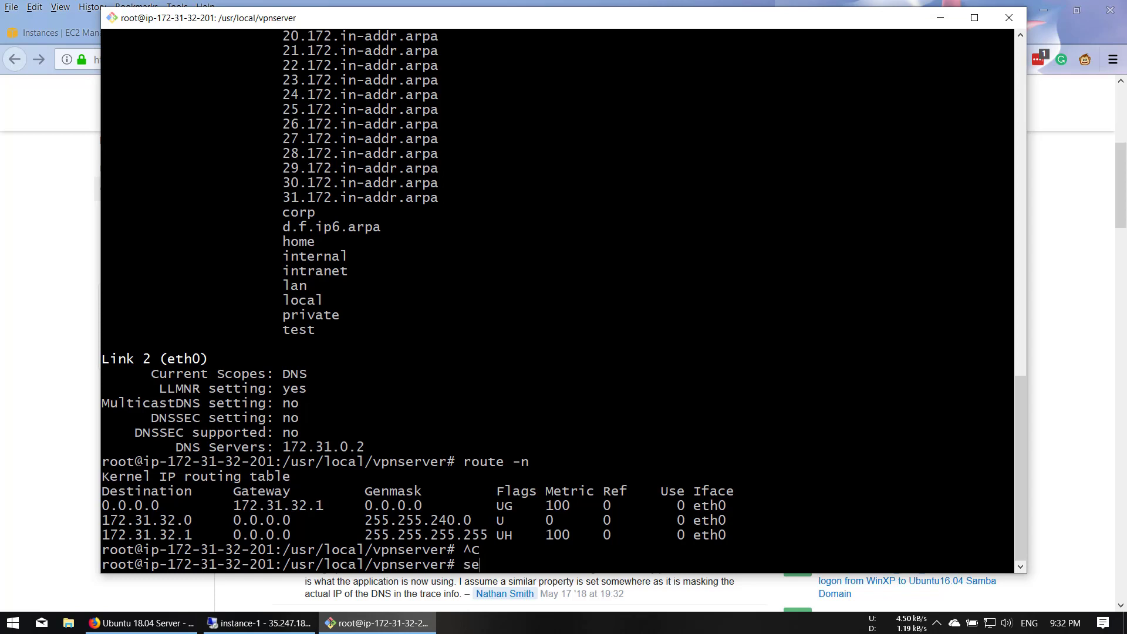
text(rvice vpnserver )
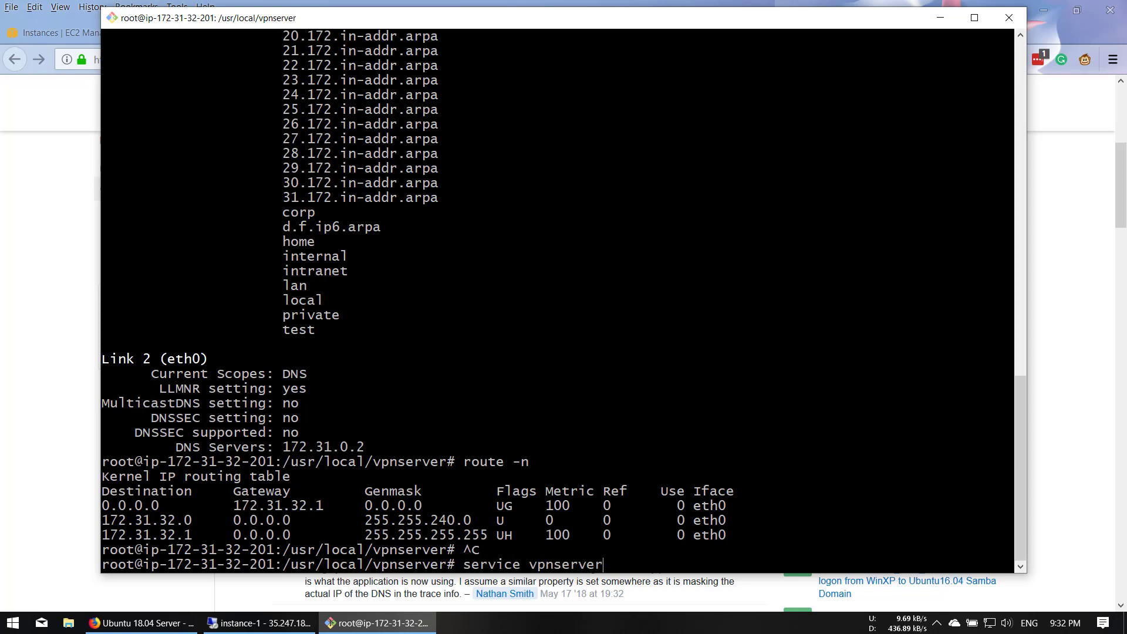
text(restart)
key(Return)
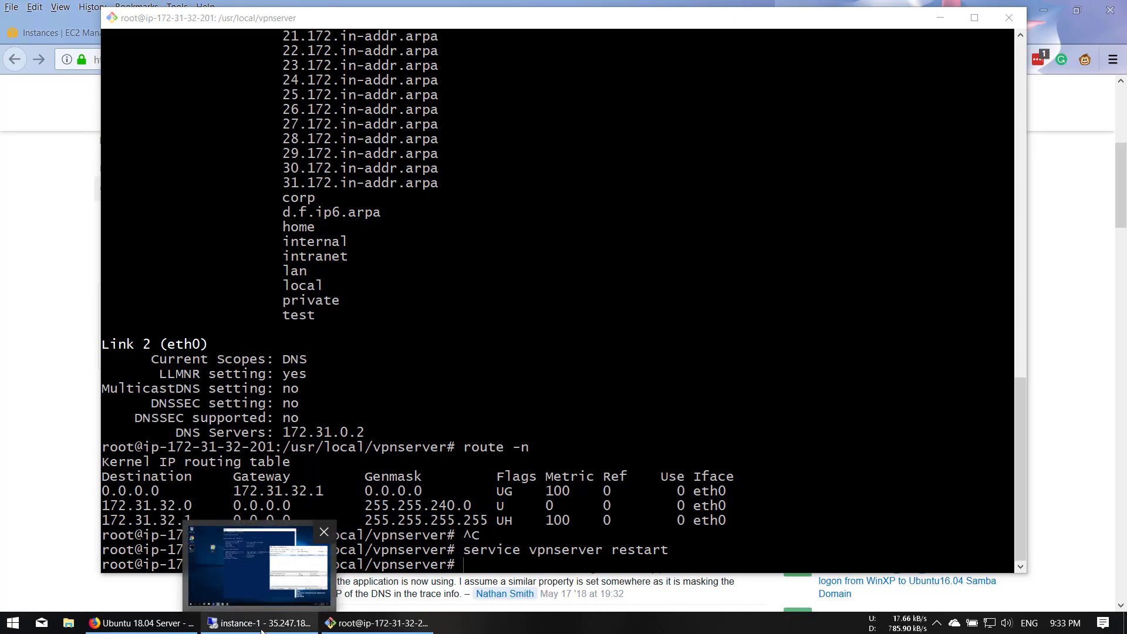
- In the remote session's SoftEther VPN Client Manager, disconnect the 18.138.65.70 connection and connect it again
click(305, 624)
click(478, 317)
click(883, 276)
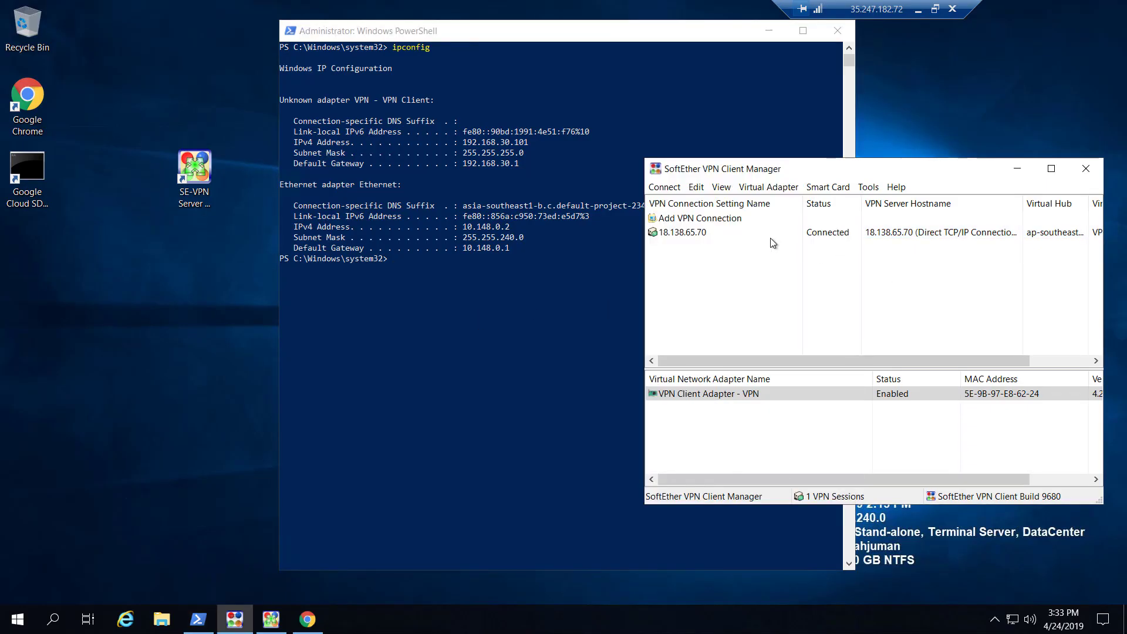
click(760, 236)
right_click(760, 235)
click(789, 273)
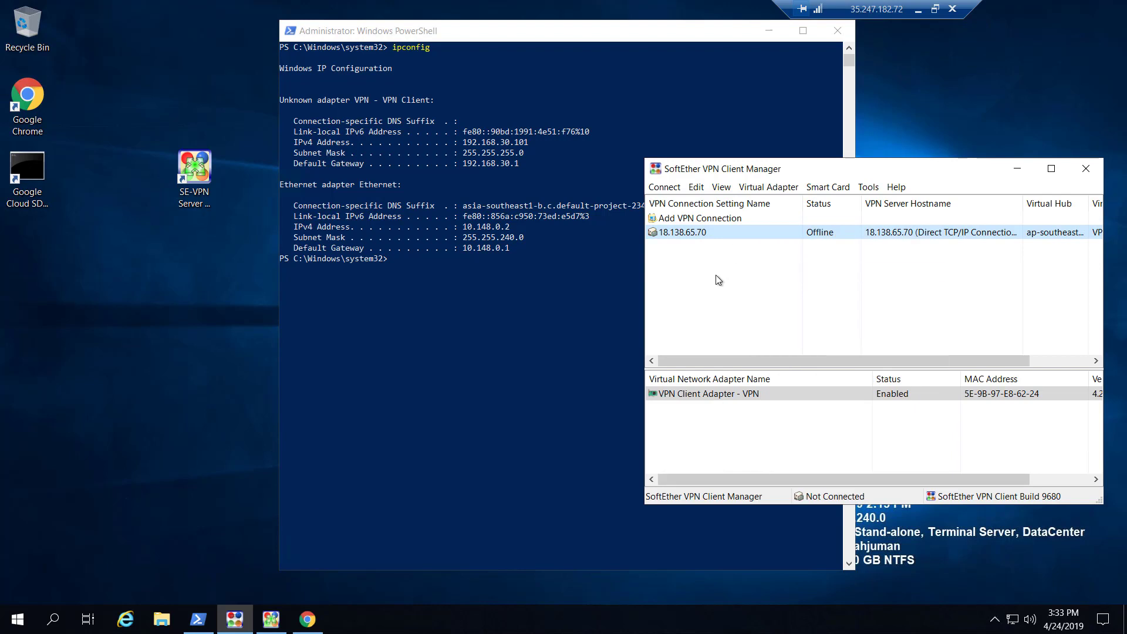
right_click(735, 236)
click(769, 244)
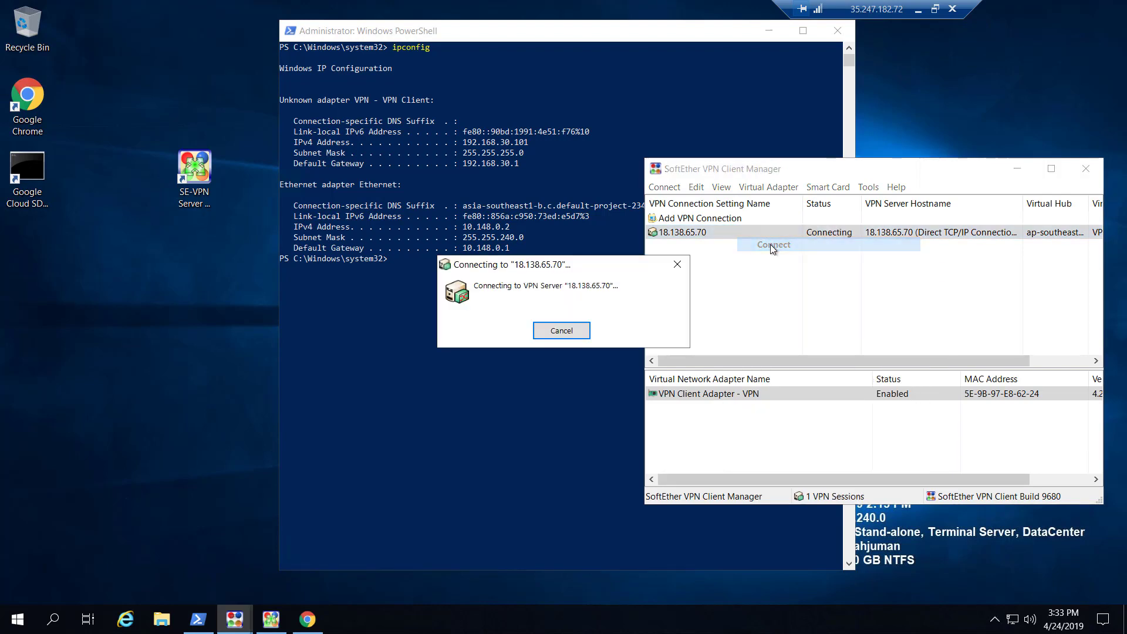
click(561, 354)
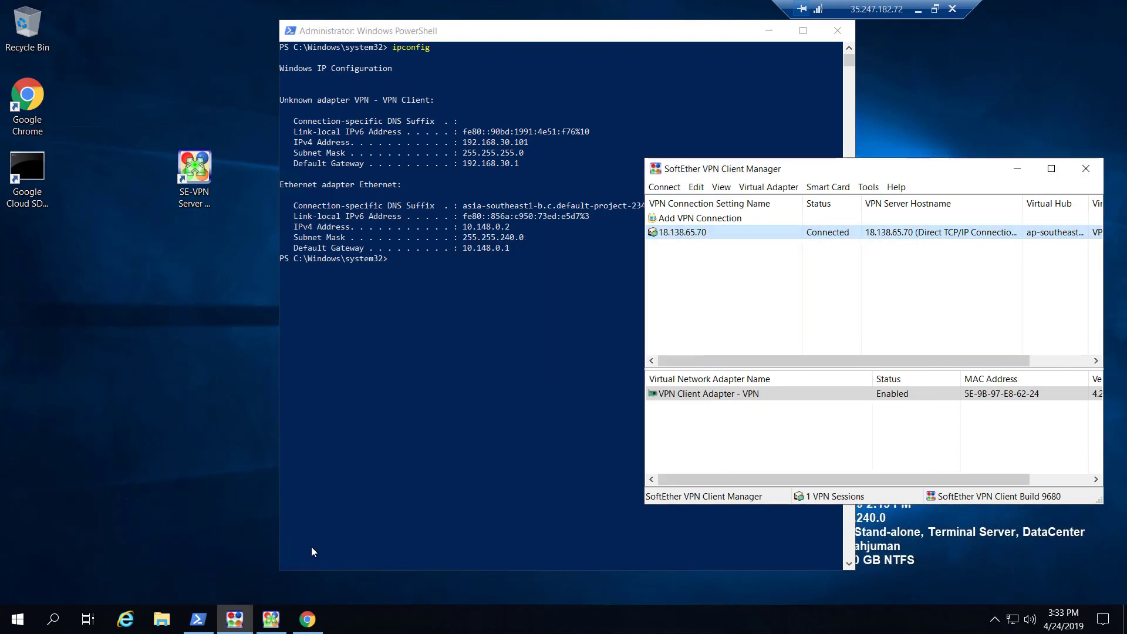
- Switch to Chrome, reload server.example.com and compare it with the open 172.31.32.101 page
click(306, 621)
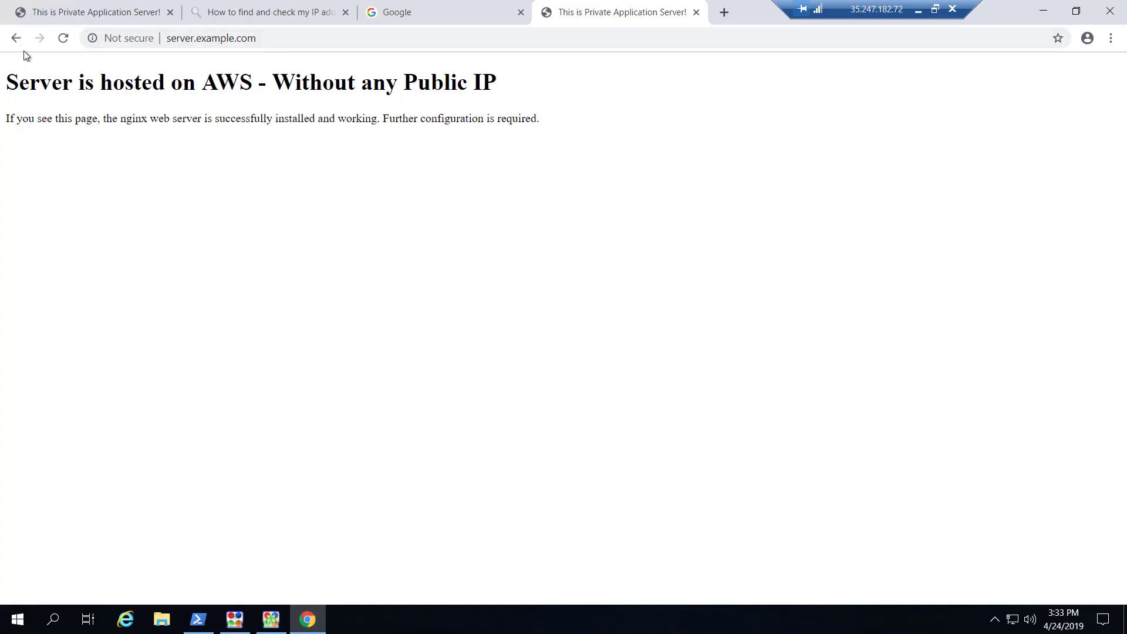
click(62, 40)
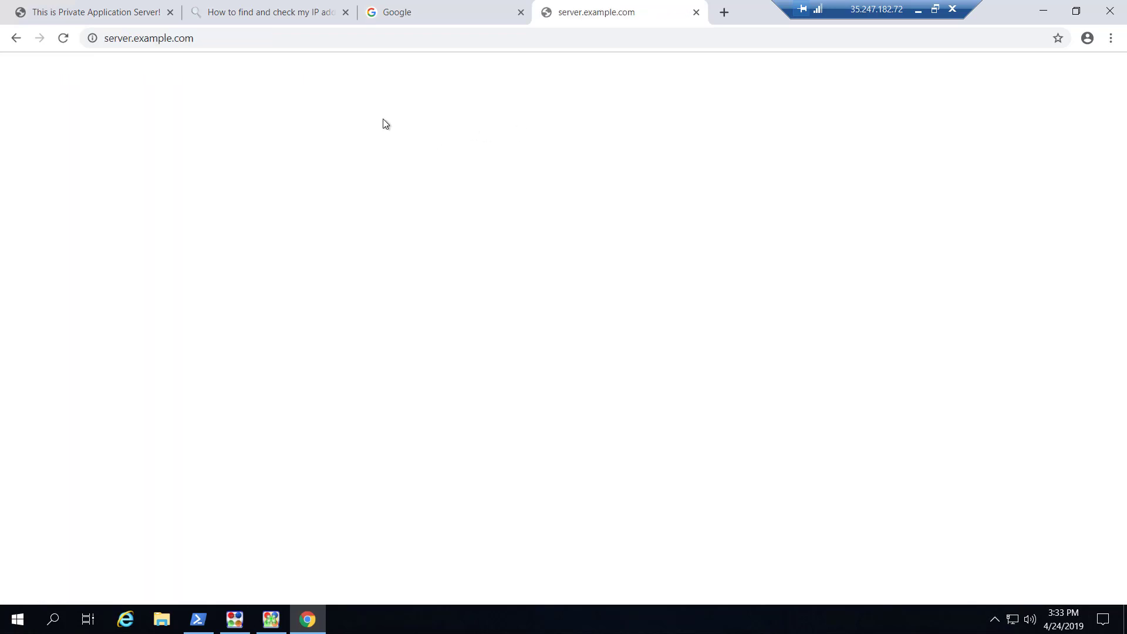
click(58, 42)
click(63, 41)
key(ctrl+Tab)
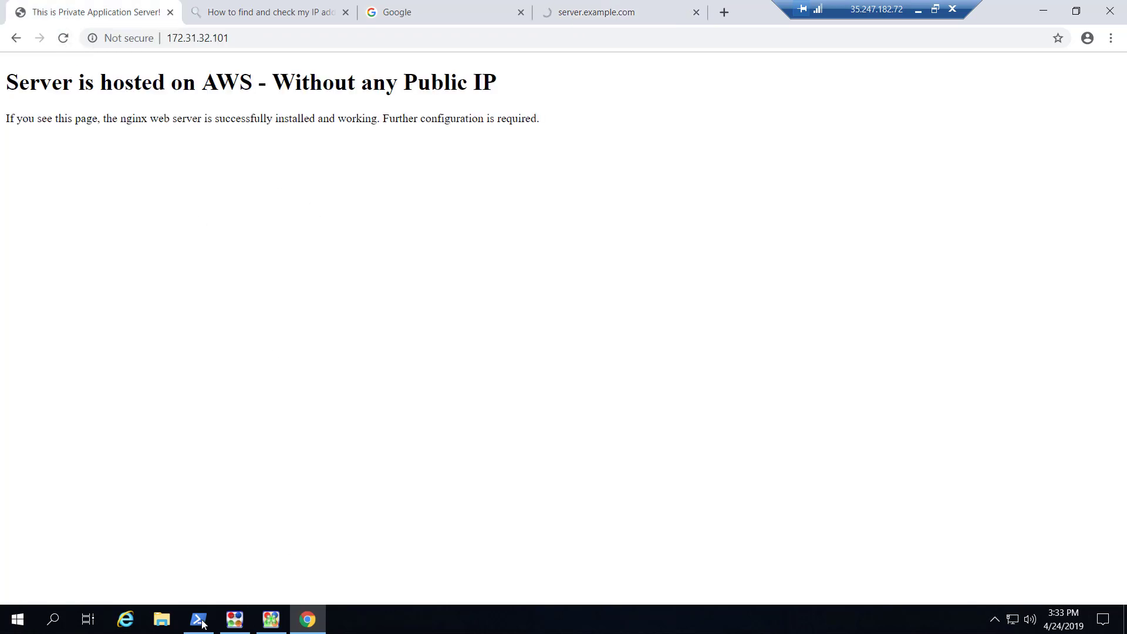
click(619, 14)
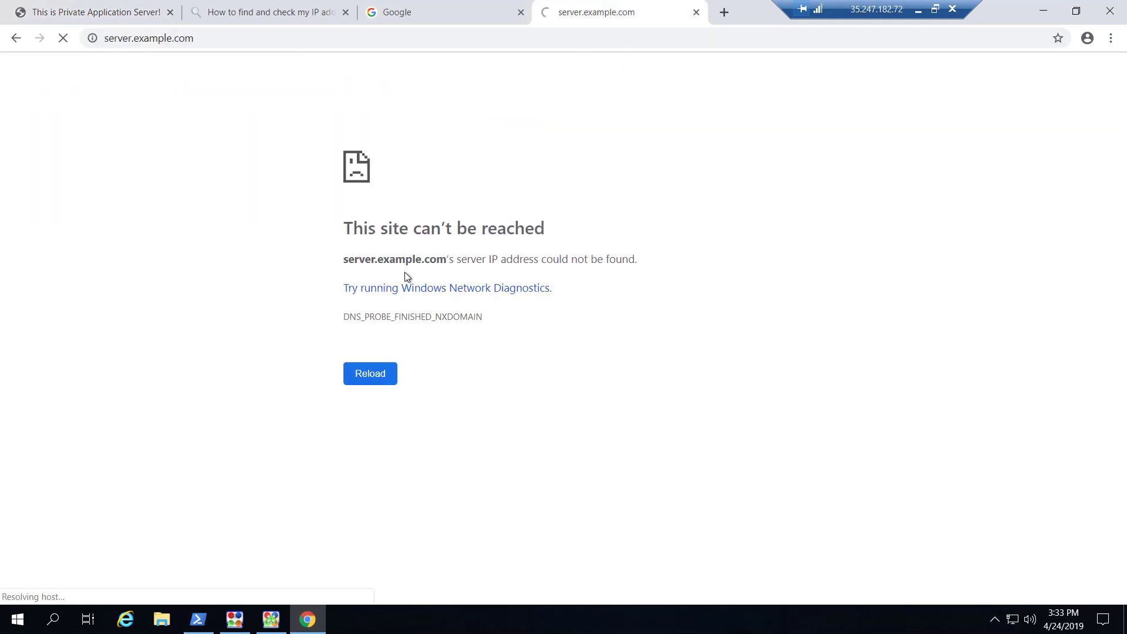
- Flush the DNS resolver cache in PowerShell with ipconfig /flushdns
click(186, 623)
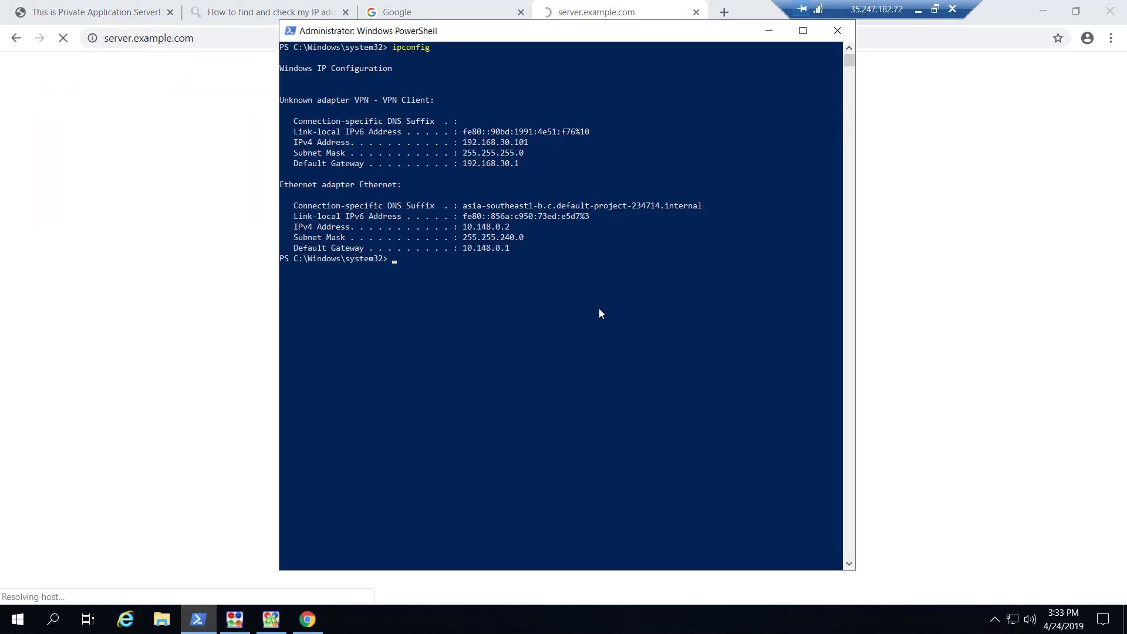
text(ipconfig /flush)
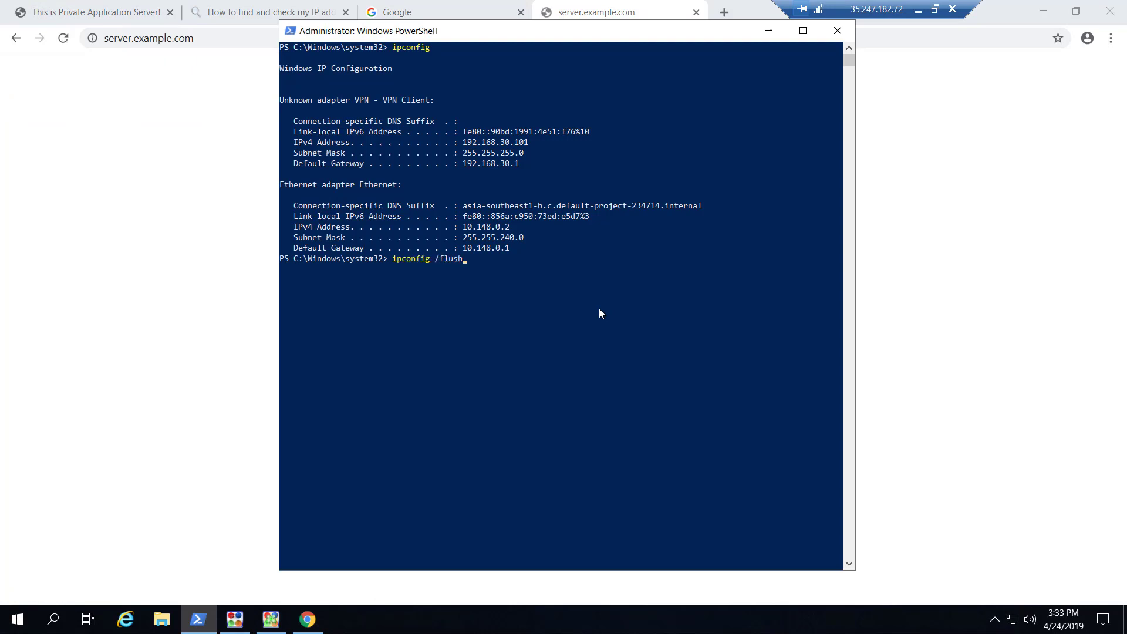
text(dns)
key(Return)
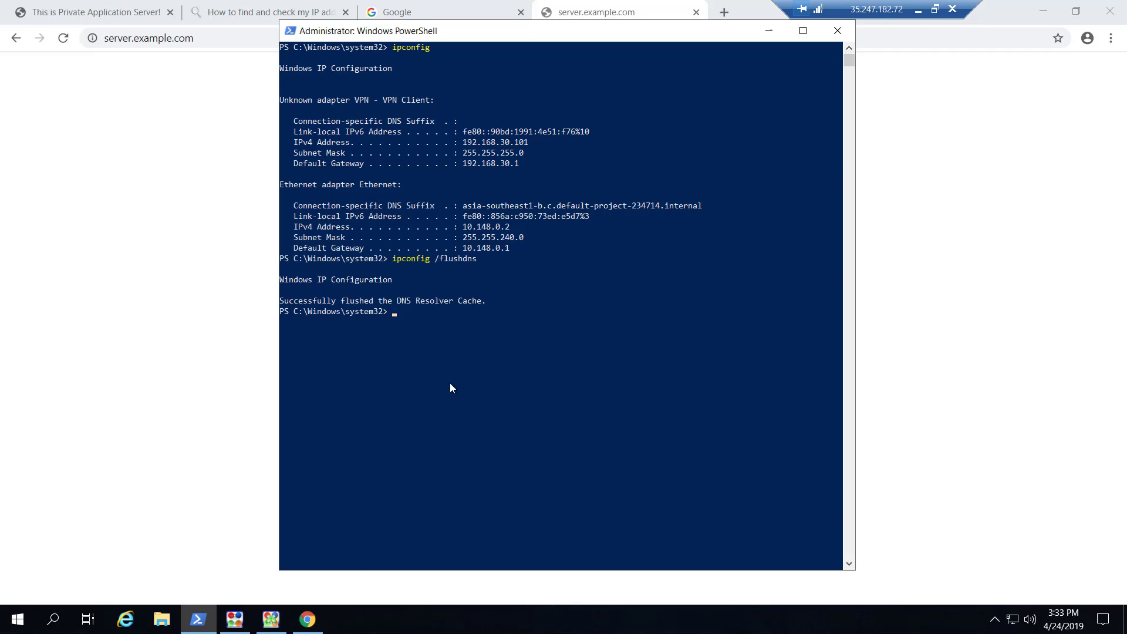
- Start nslookup and query server.example.com
text(nslookup)
key(Return)
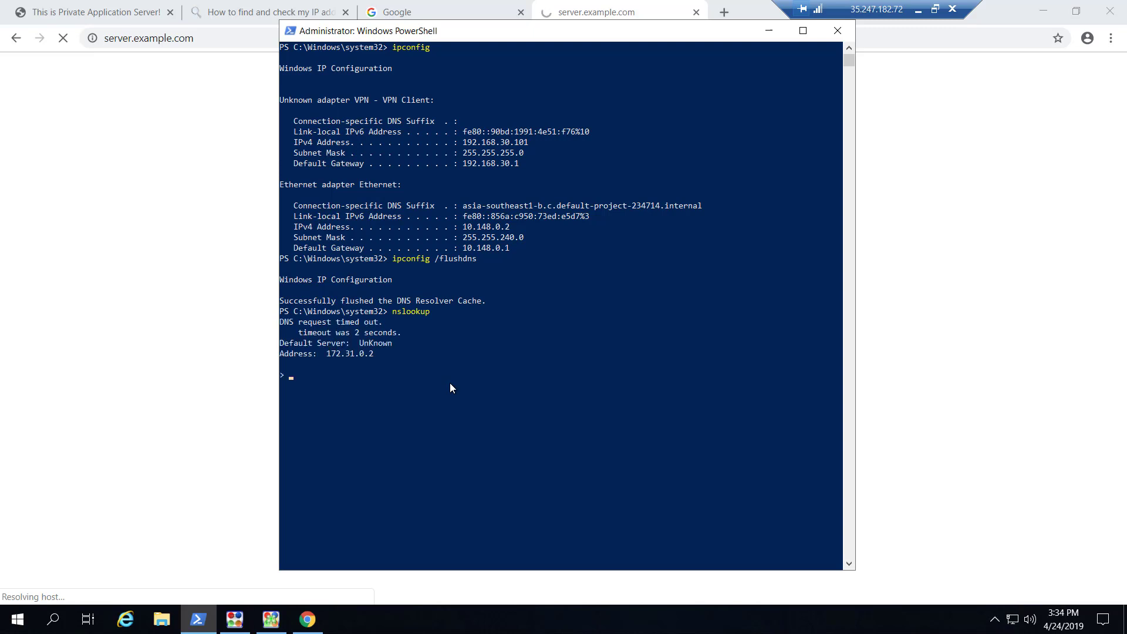
text(server.example.com)
key(Return)
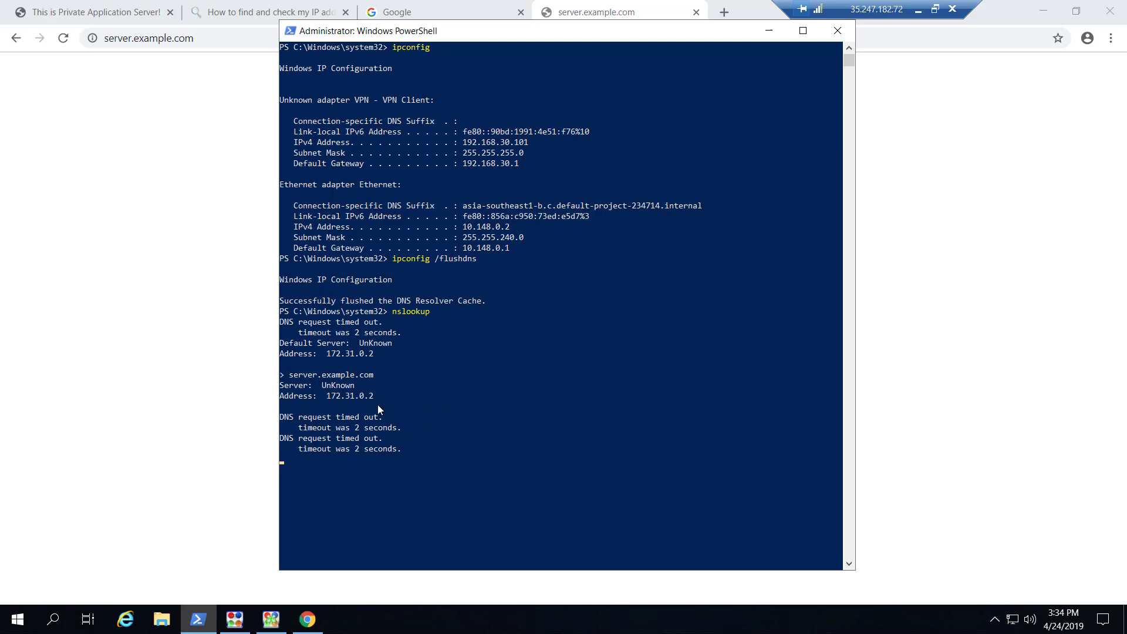
- Return to Chrome and reload the private application server's page at 172.31.32.101
click(206, 325)
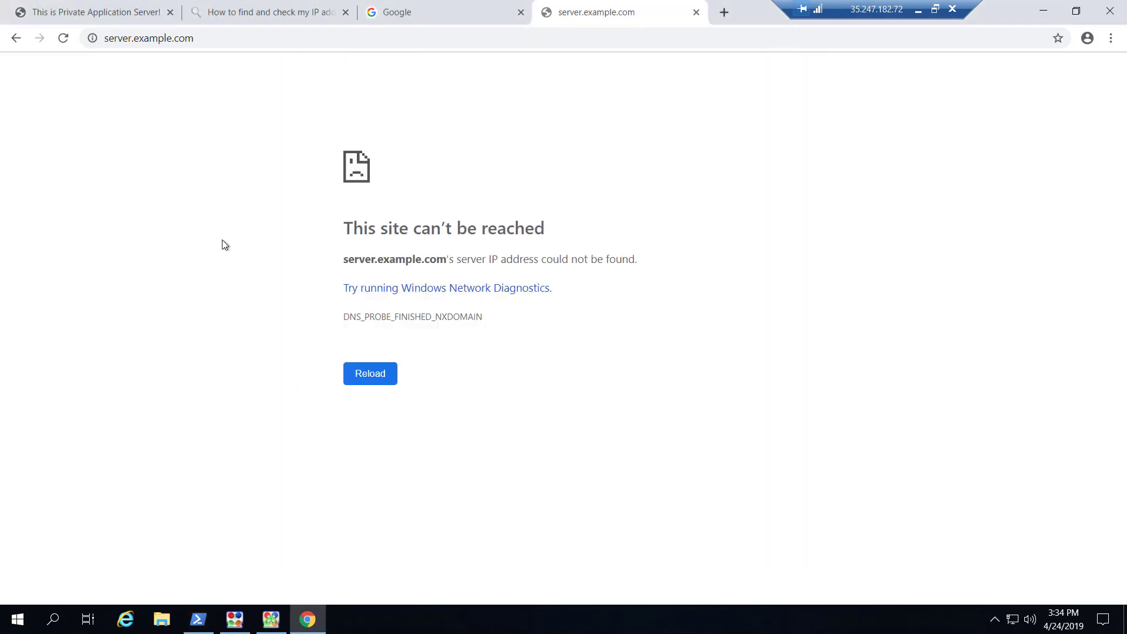
click(106, 15)
click(63, 38)
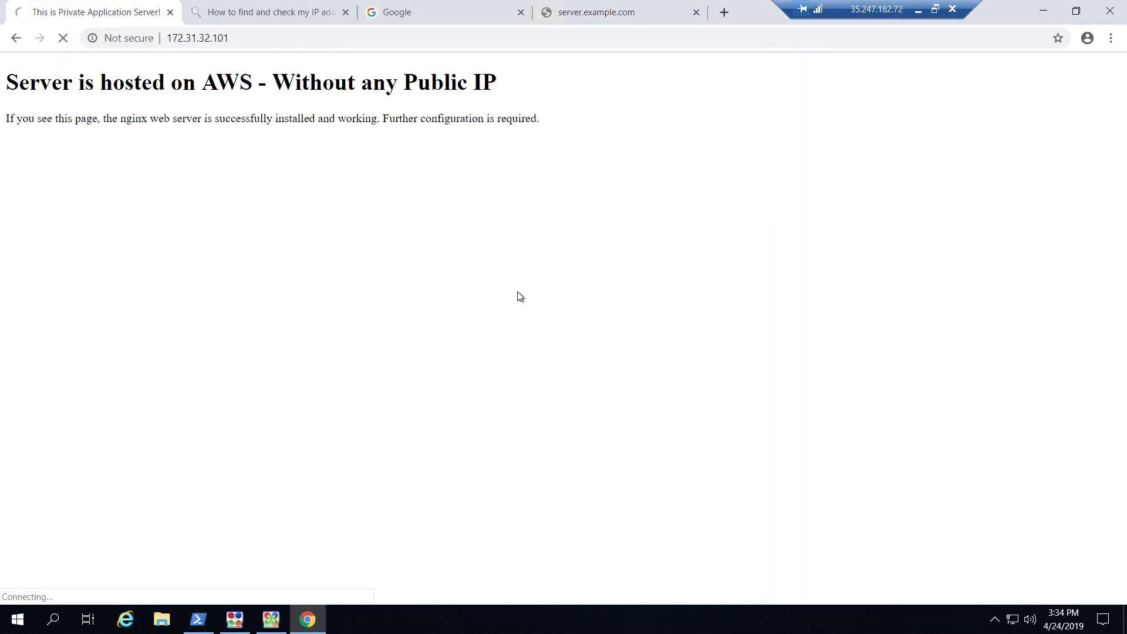